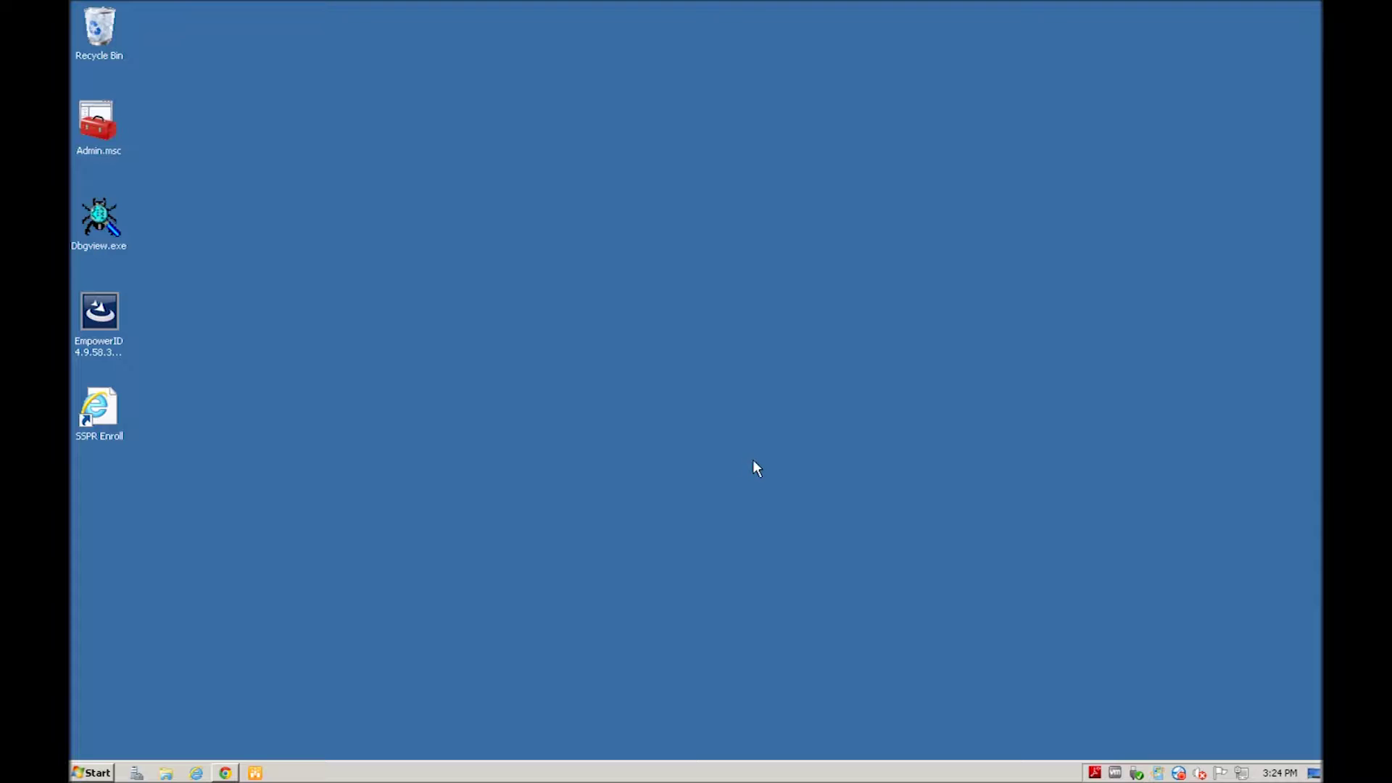
Step: Open the EmpowerID portal in Chrome, sign in as the self-service user, and open Edit Profile
{"action": "left_click", "coordinate": [225, 773]}
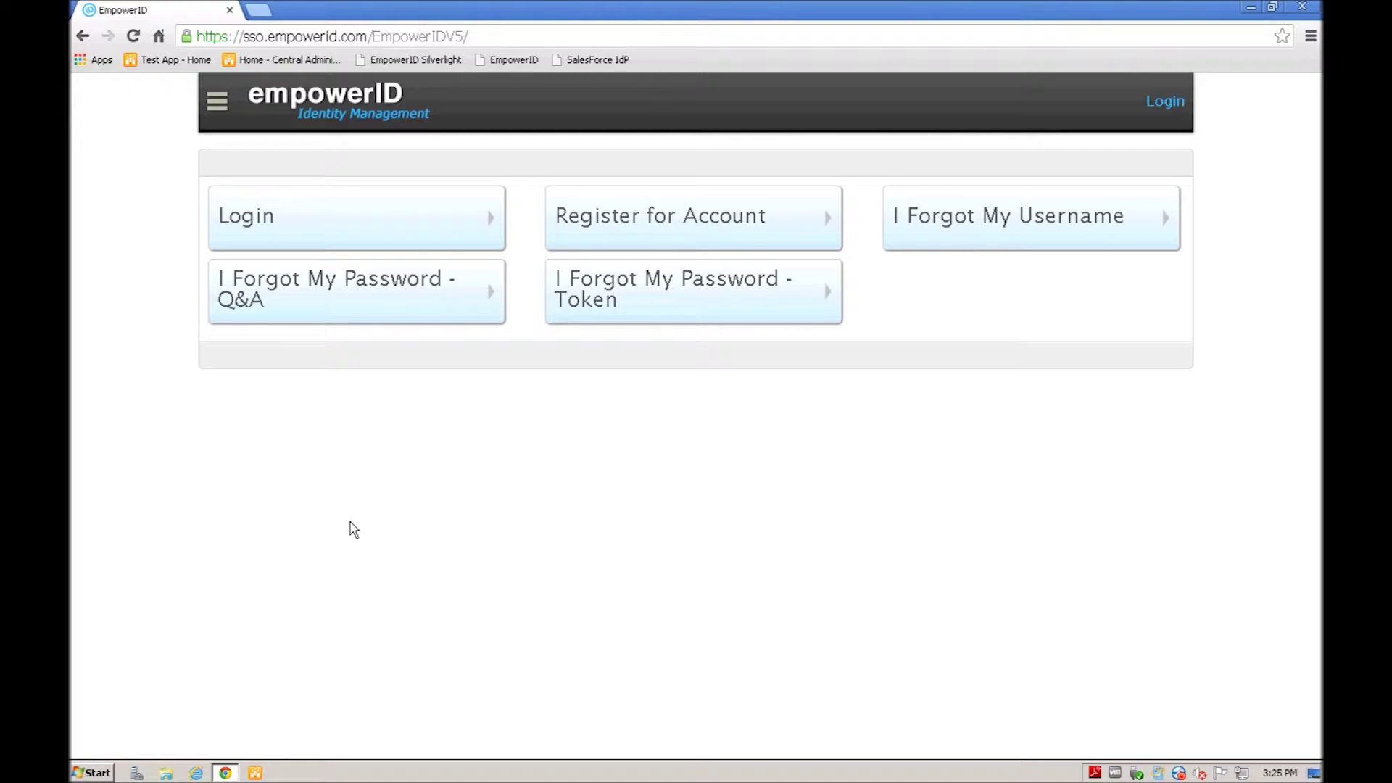
{"action": "left_click", "coordinate": [250, 222]}
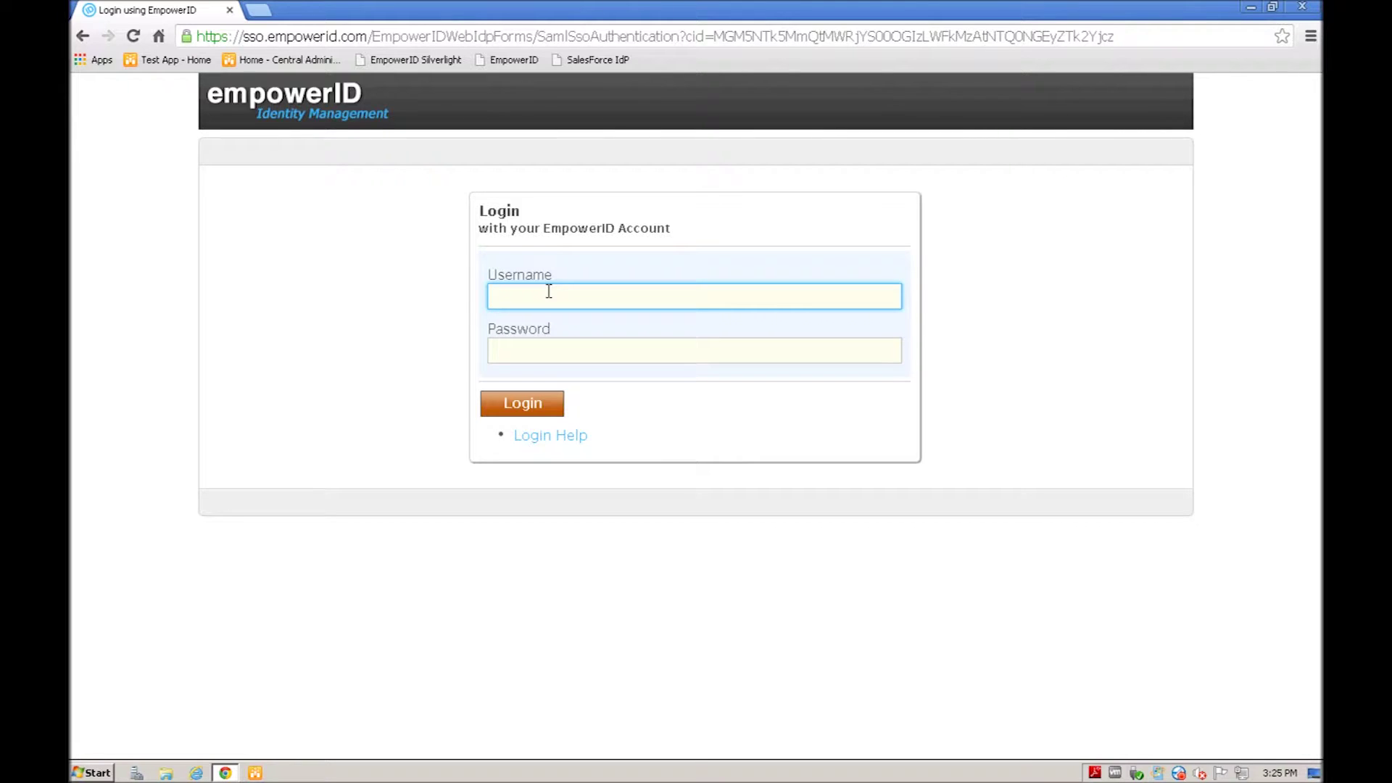
{"action": "type", "text": ".abbott"}
{"action": "key", "text": "Tab"}
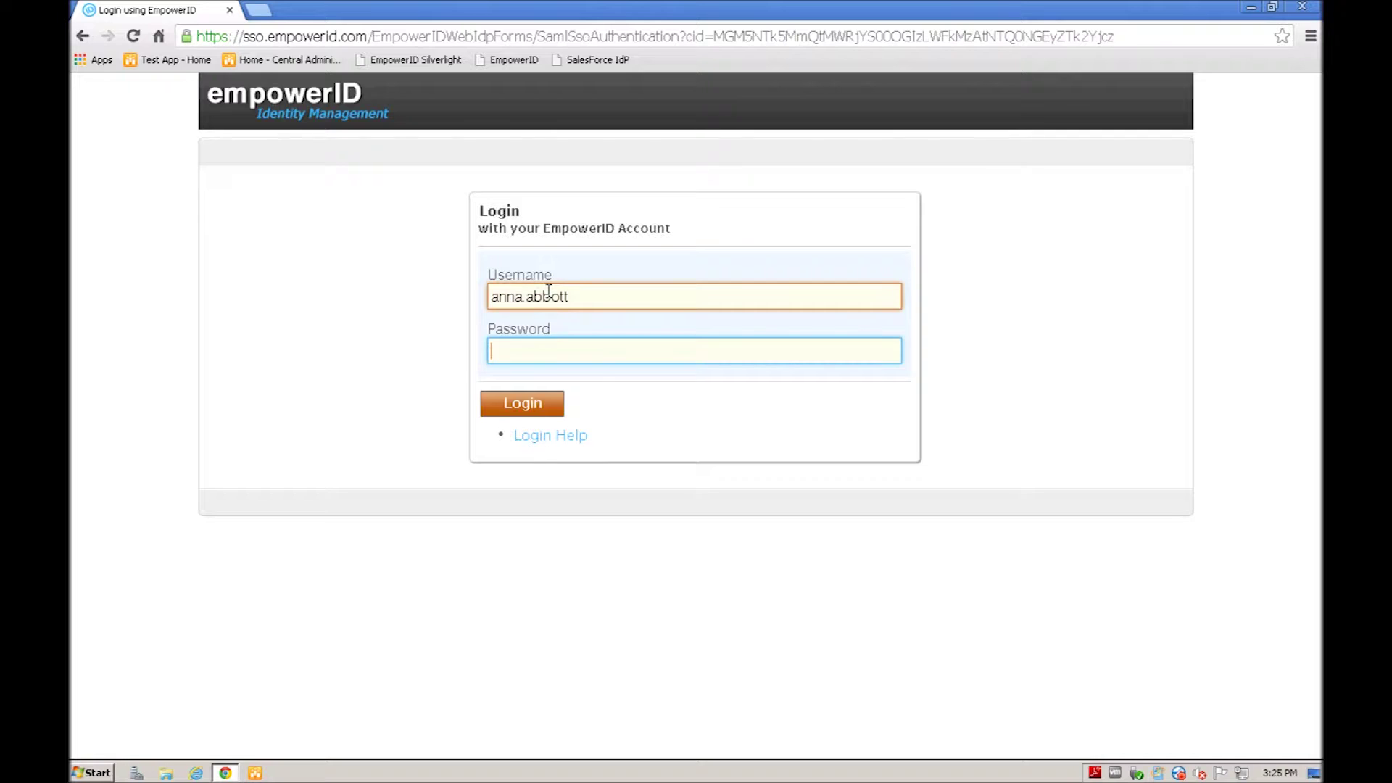
{"action": "type", "text": "••••"}
{"action": "key", "text": "Return"}
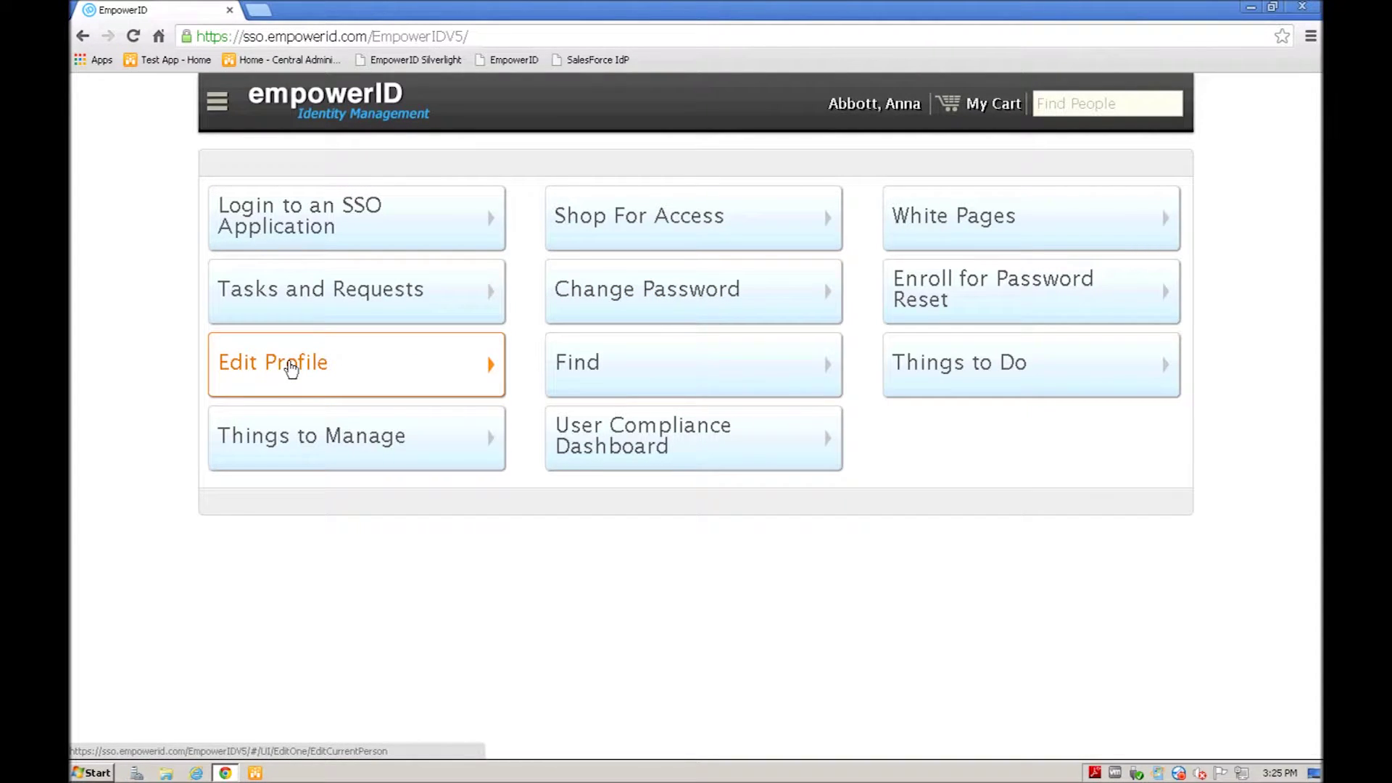
{"action": "left_click", "coordinate": [290, 368]}
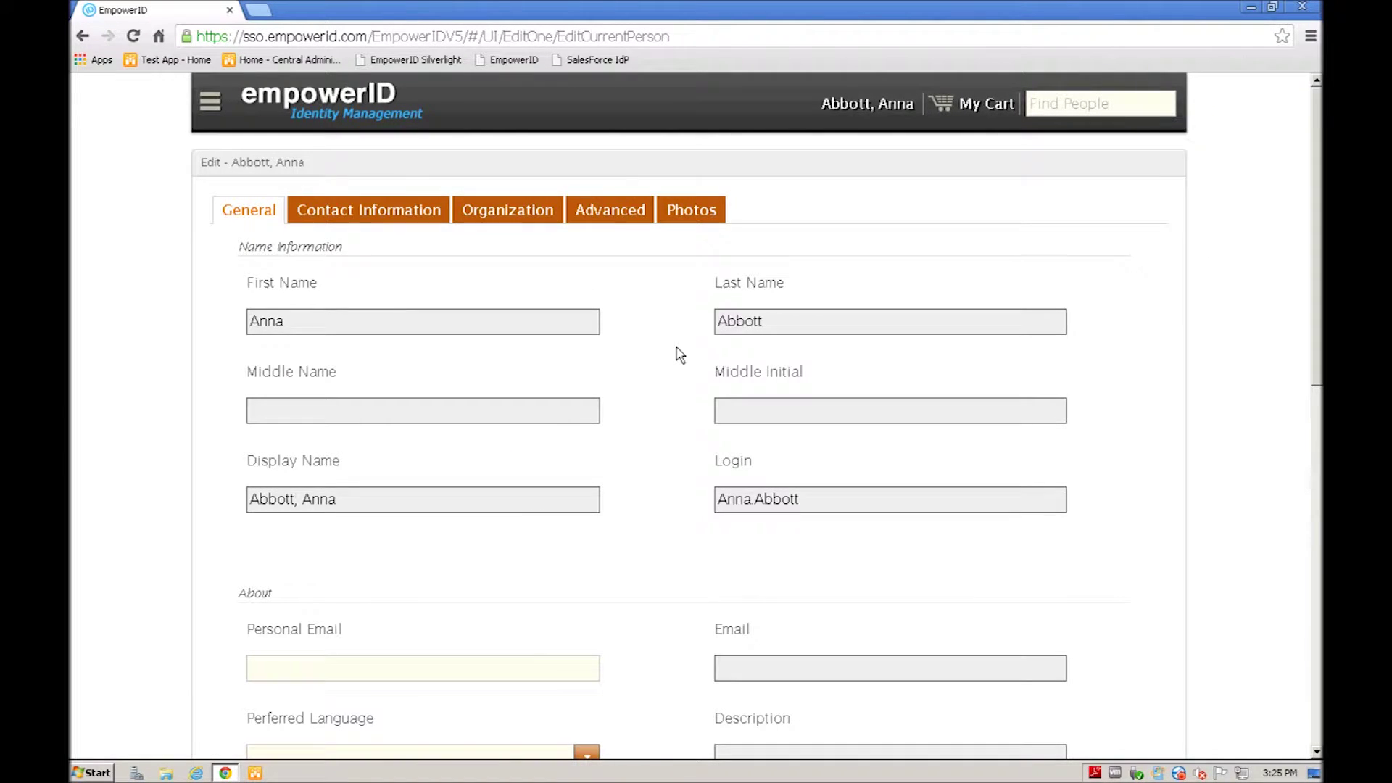
Step: Look over the profile's General and Contact Information tabs
{"action": "scroll", "coordinate": [675, 352], "scroll_direction": "down", "scroll_amount": 6}
{"action": "scroll", "coordinate": [680, 355], "scroll_direction": "down", "scroll_amount": 5}
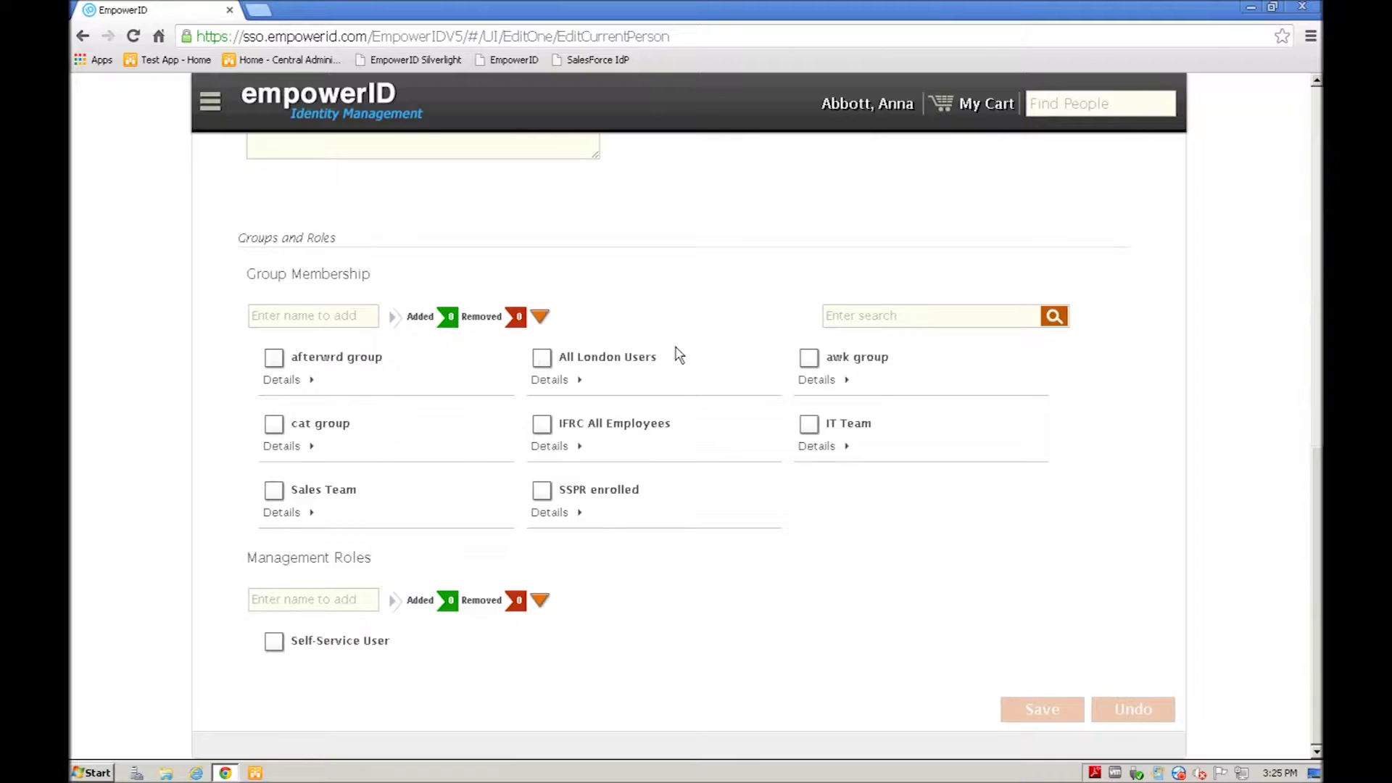
{"action": "scroll", "coordinate": [679, 355], "scroll_direction": "up", "scroll_amount": 11}
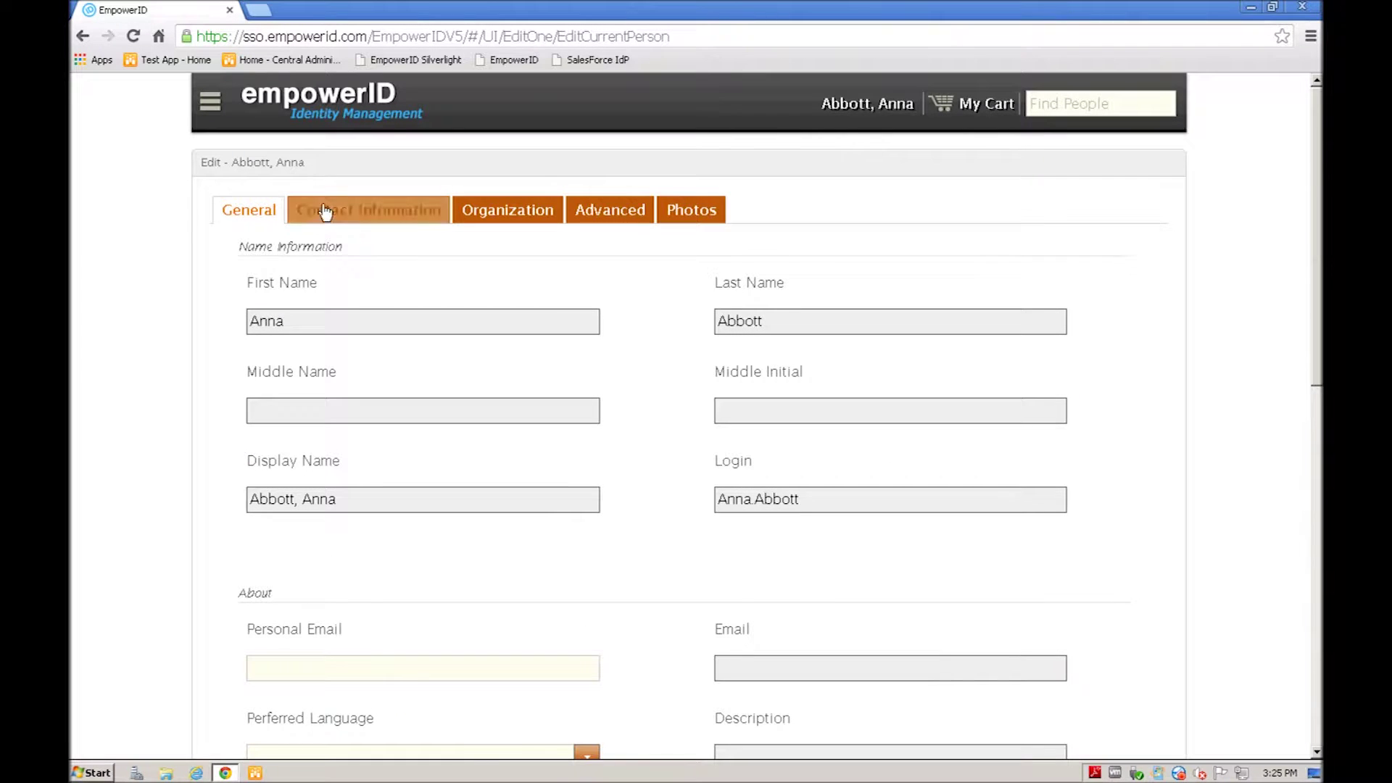
{"action": "left_click", "coordinate": [325, 211]}
{"action": "scroll", "coordinate": [653, 395], "scroll_direction": "down", "scroll_amount": 4}
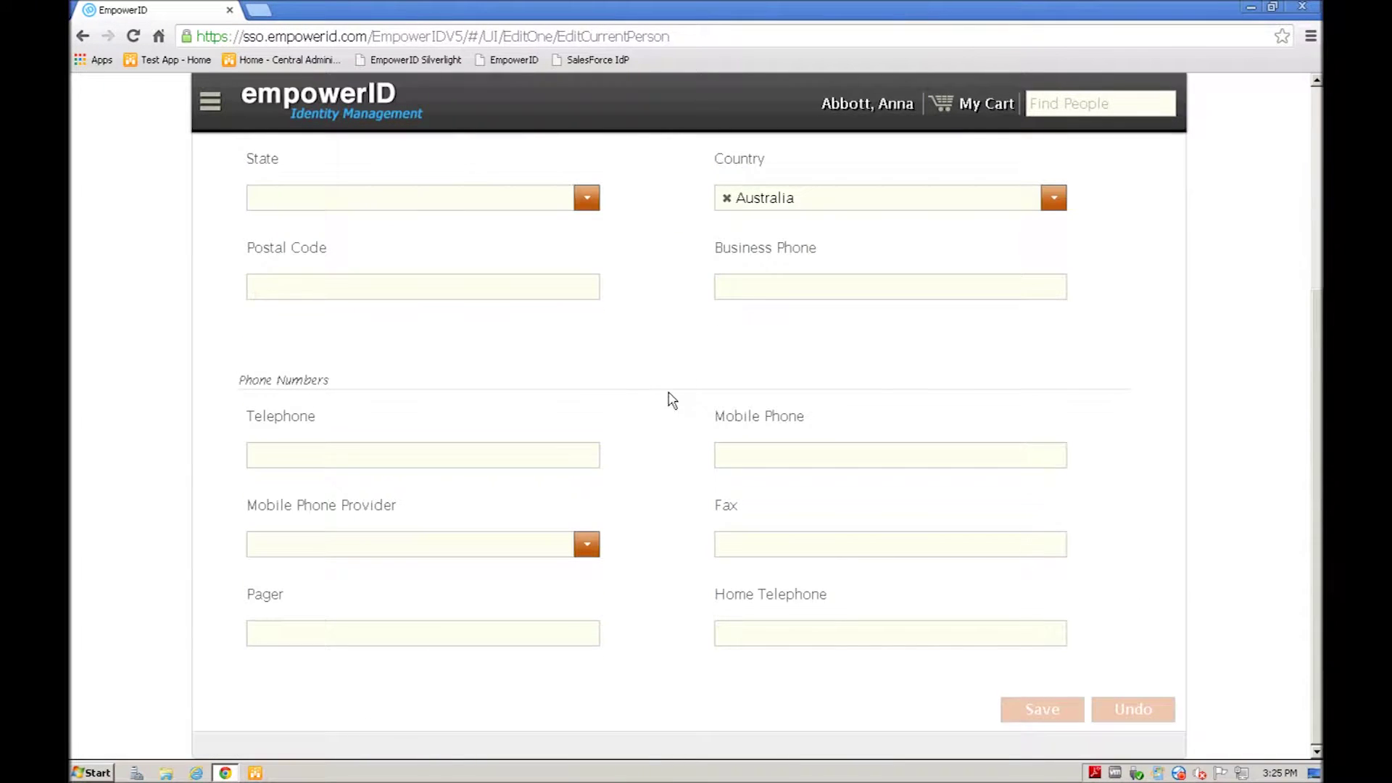
{"action": "scroll", "coordinate": [667, 397], "scroll_direction": "up", "scroll_amount": 4}
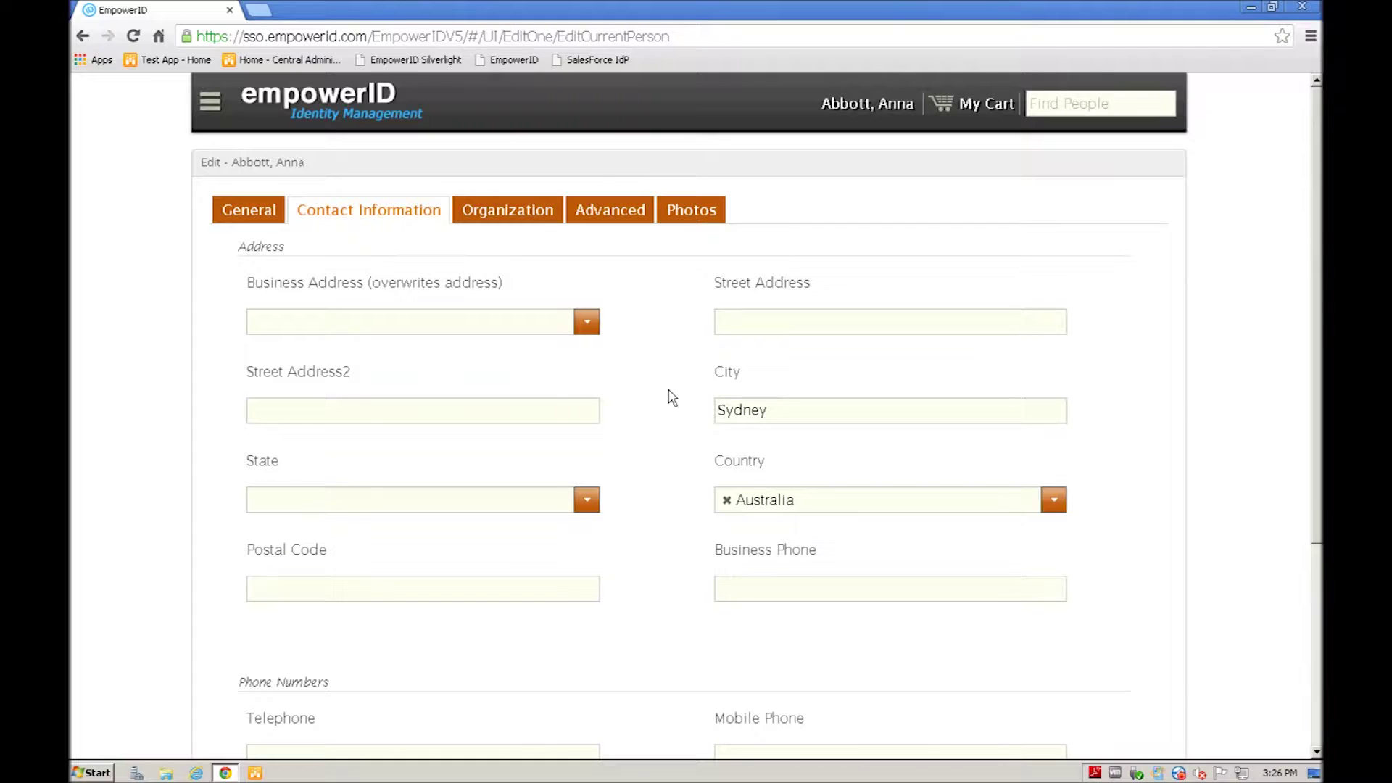
{"action": "left_click", "coordinate": [240, 215]}
{"action": "scroll", "coordinate": [653, 382], "scroll_direction": "down", "scroll_amount": 3}
Step: Enter a test Personal Email address and set Preferred Language to English
{"action": "left_click", "coordinate": [279, 402]}
{"action": "type", "text": "test@test.com"}
{"action": "left_click", "coordinate": [649, 442]}
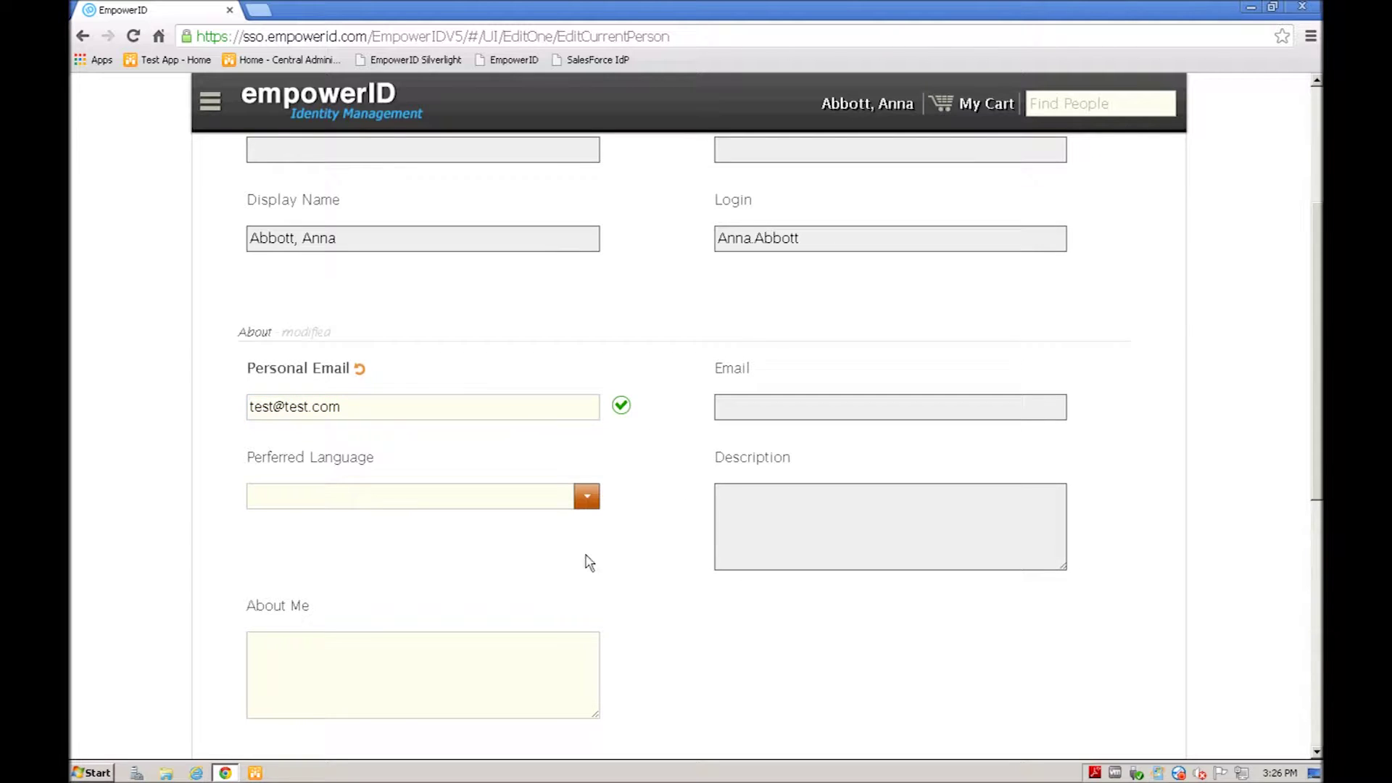
{"action": "left_click", "coordinate": [587, 500]}
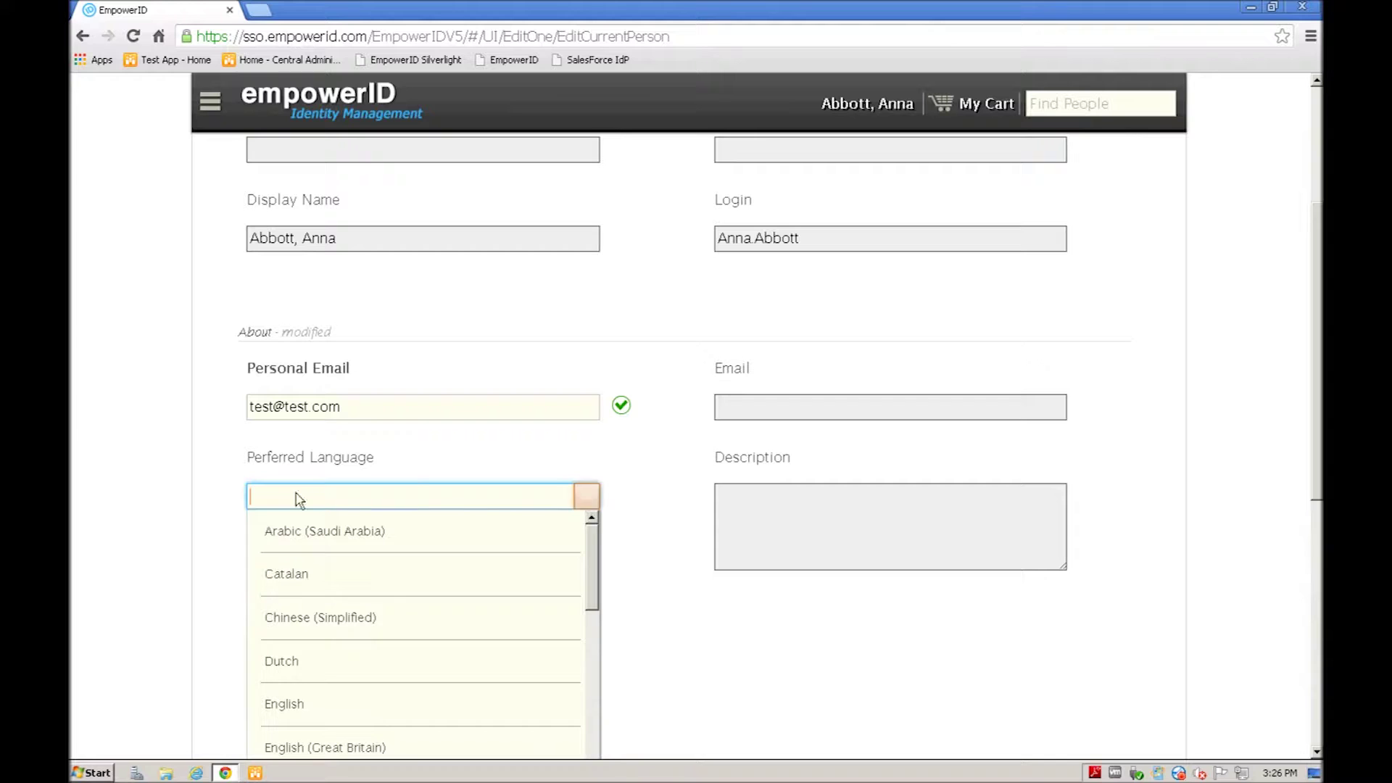
{"action": "left_click", "coordinate": [276, 707]}
{"action": "scroll", "coordinate": [277, 705], "scroll_direction": "down", "scroll_amount": 1}
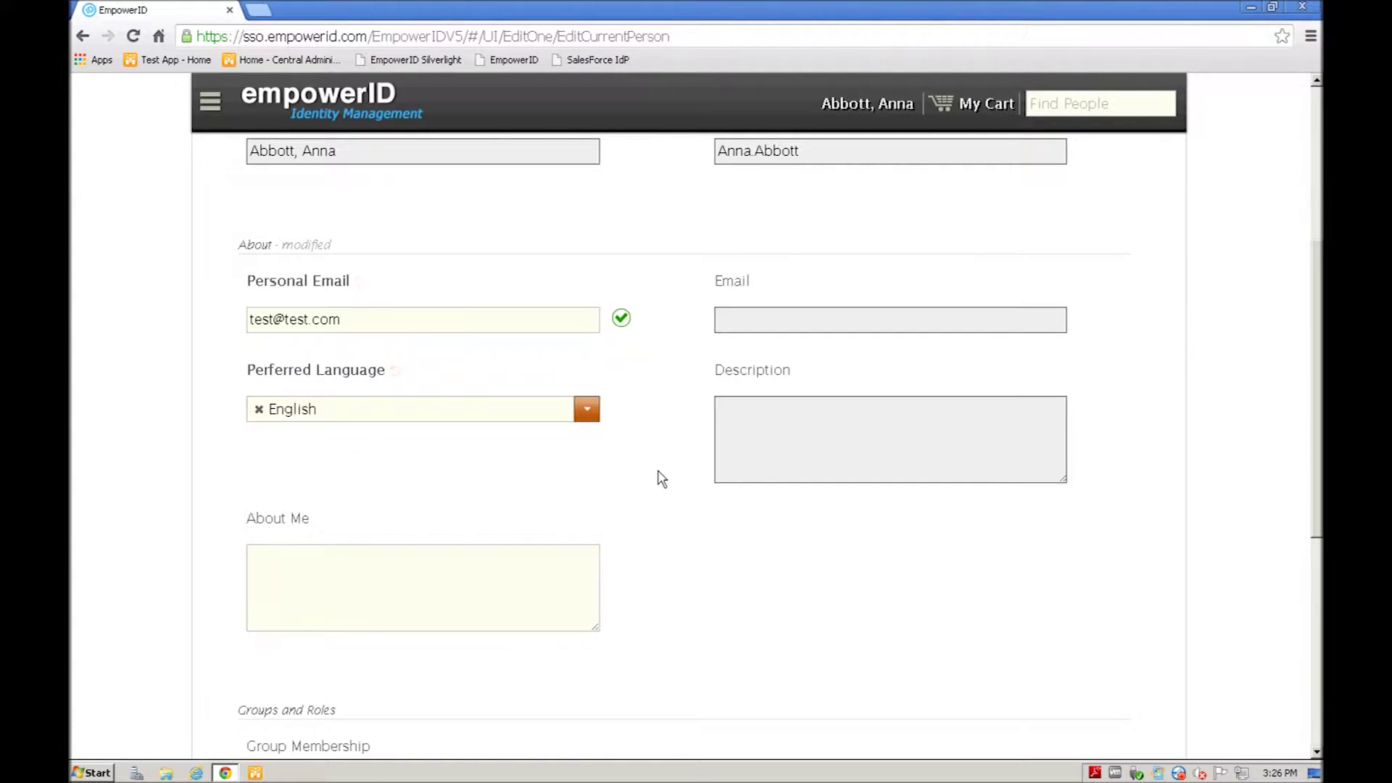
{"action": "scroll", "coordinate": [659, 478], "scroll_direction": "up", "scroll_amount": 4}
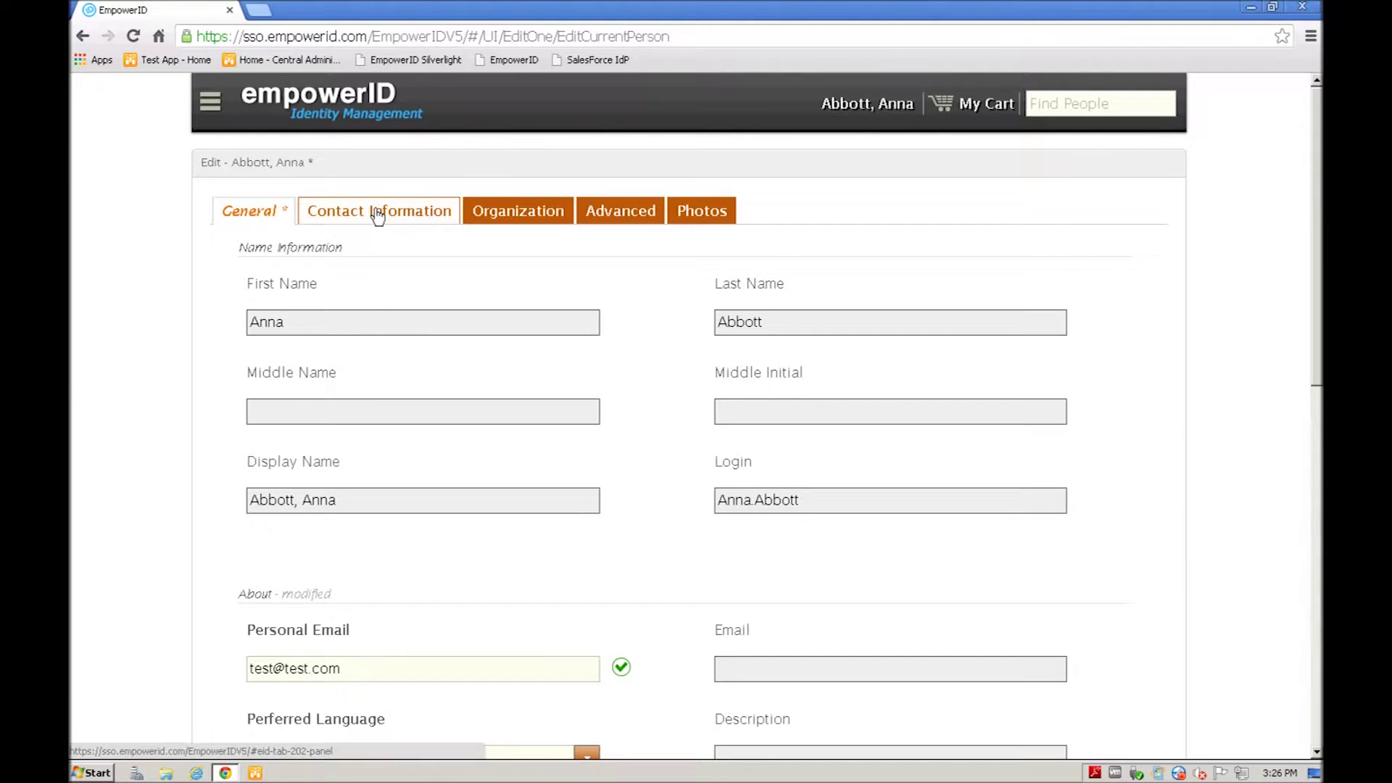
{"action": "left_click", "coordinate": [376, 211]}
Step: Fill in test Telephone and Mobile Phone numbers and choose ATT as Mobile Phone Provider
{"action": "scroll", "coordinate": [658, 416], "scroll_direction": "down", "scroll_amount": 4}
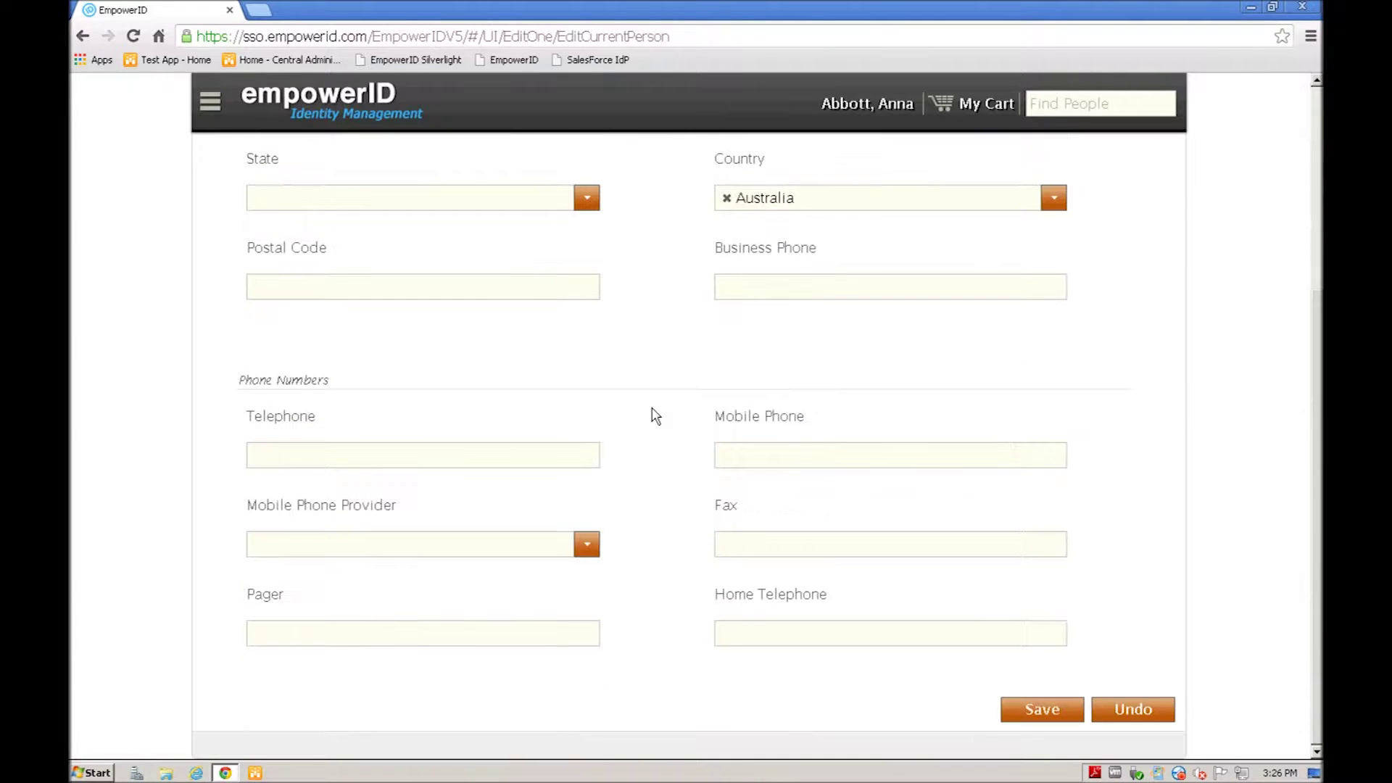
{"action": "left_click", "coordinate": [336, 450]}
{"action": "type", "text": "1112223333"}
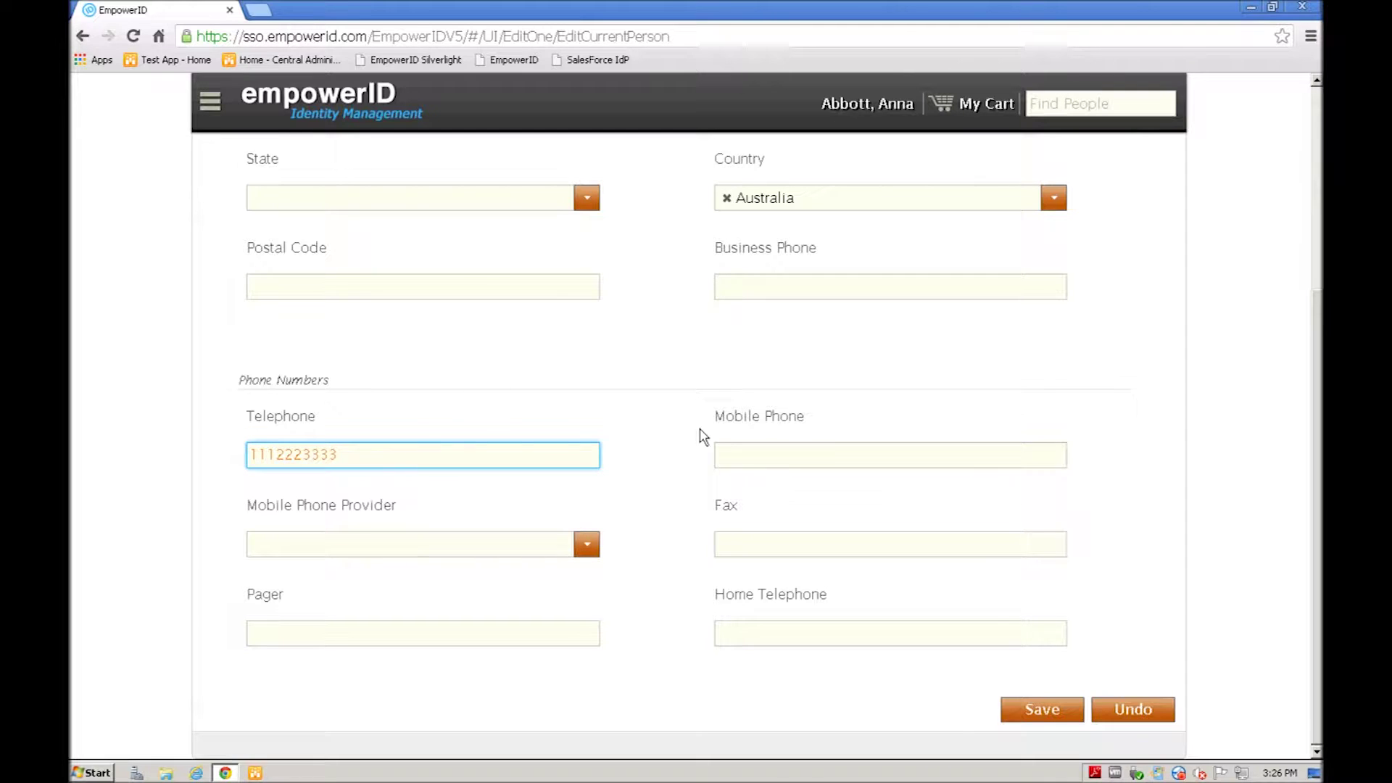
{"action": "left_click", "coordinate": [754, 457]}
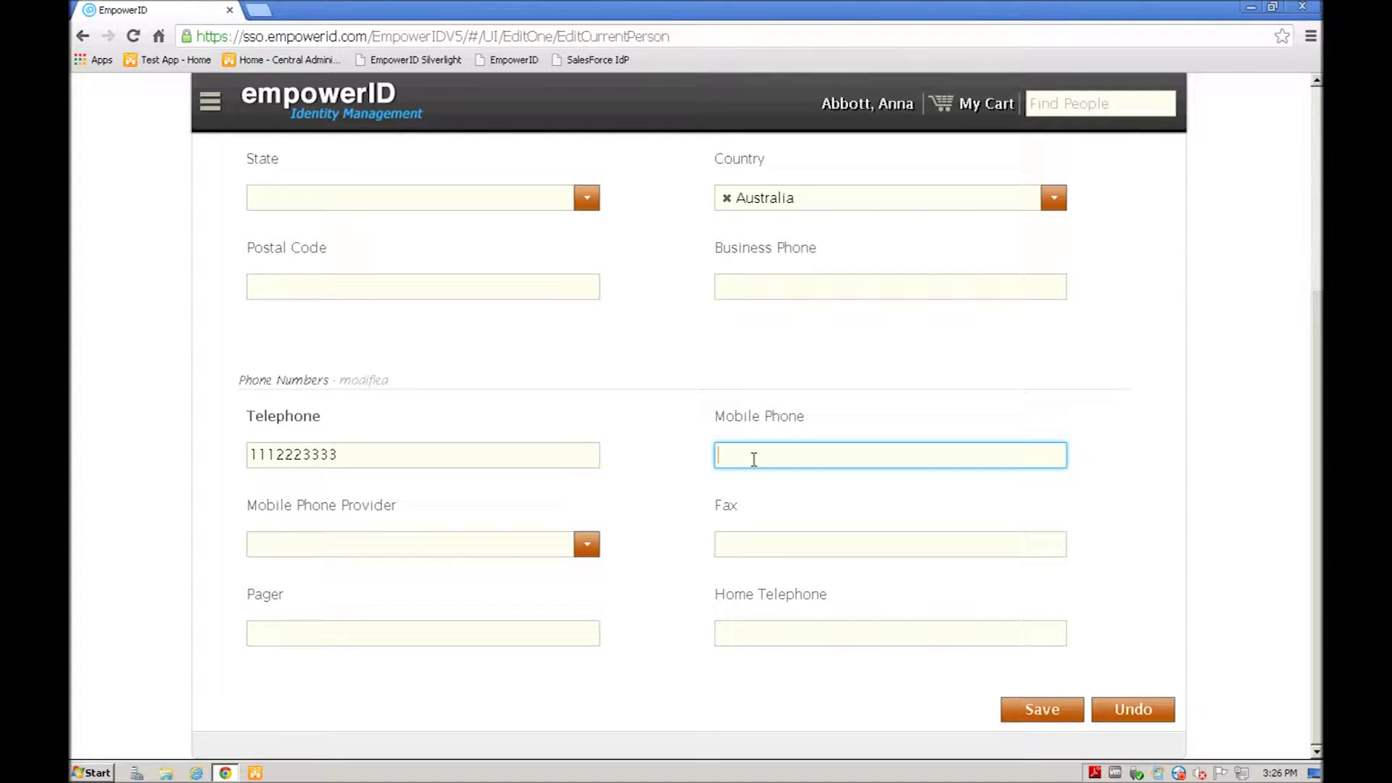
{"action": "type", "text": "5554443333"}
{"action": "left_click", "coordinate": [591, 550]}
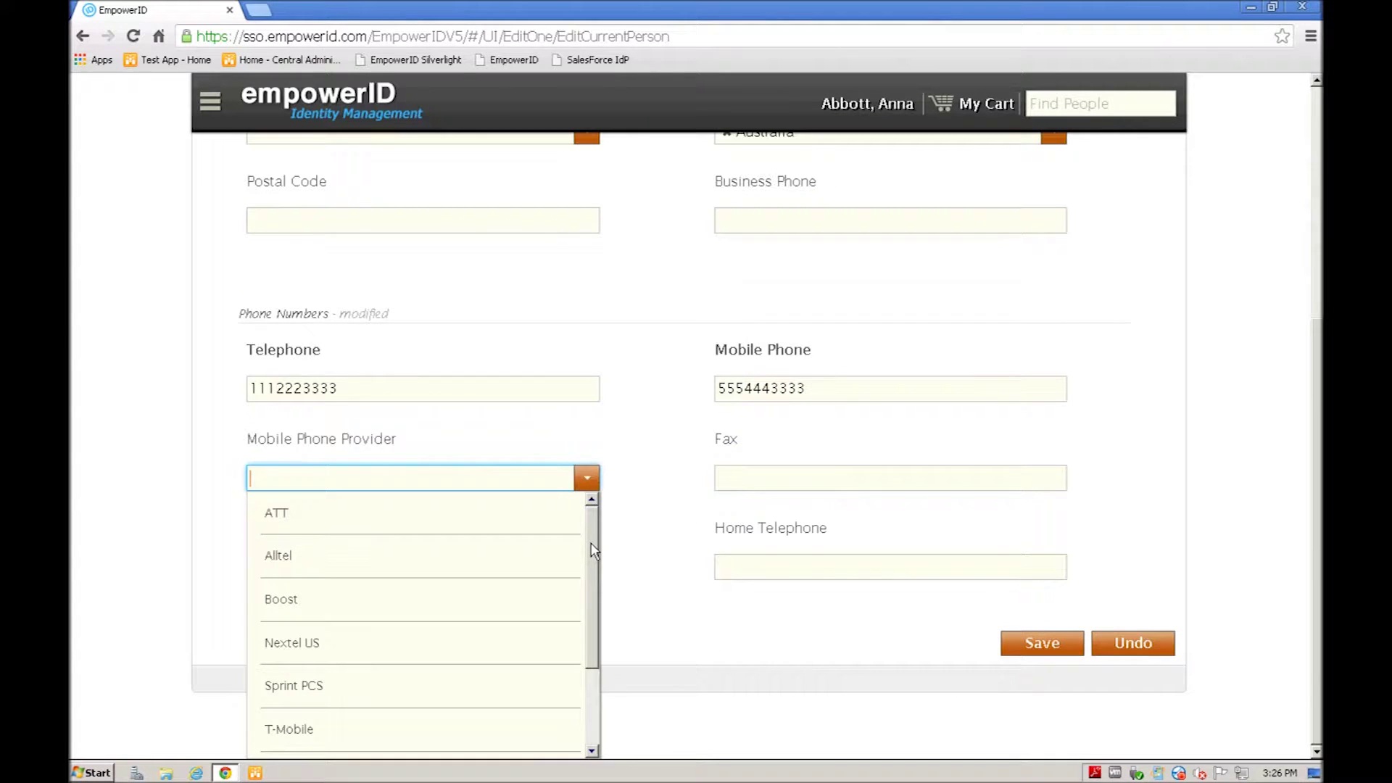
{"action": "left_click", "coordinate": [274, 516]}
{"action": "left_click", "coordinate": [653, 413]}
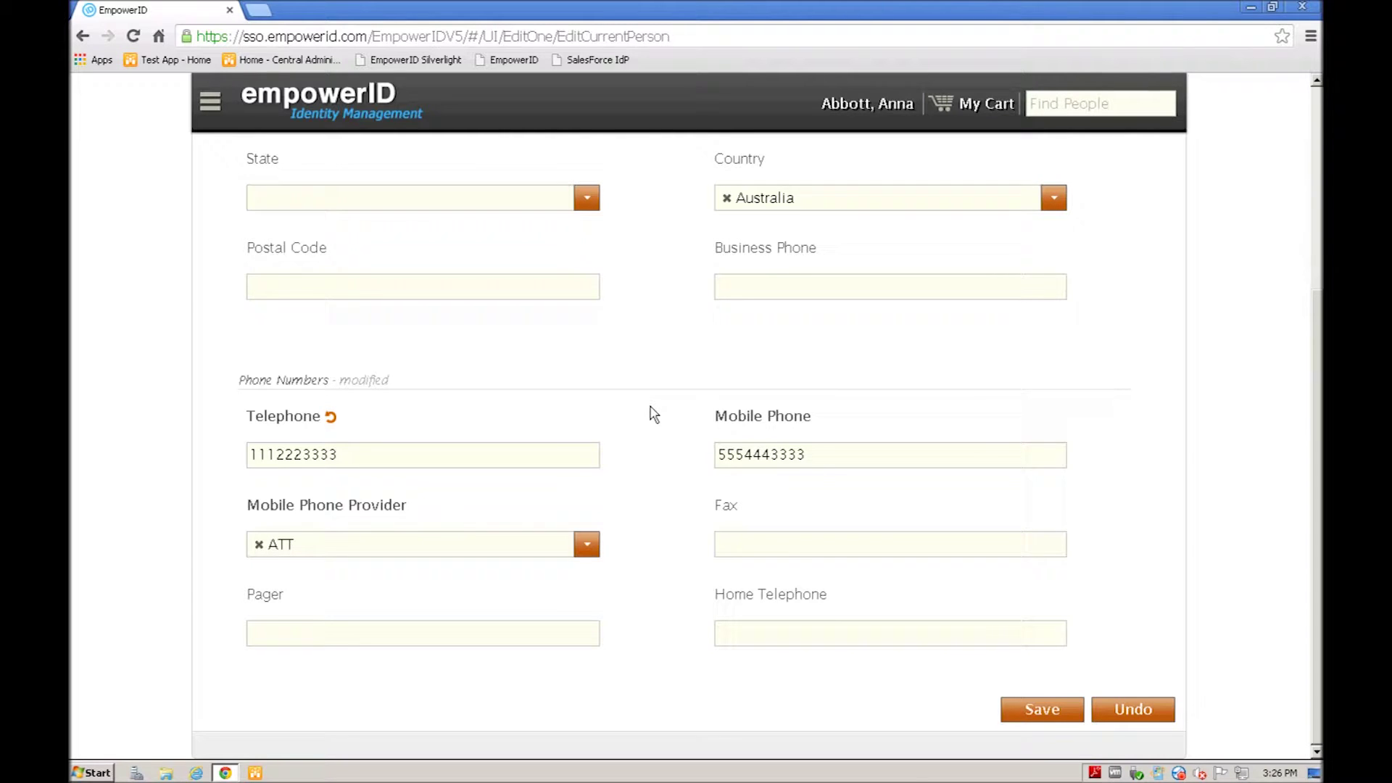
Step: Save the profile edits so they are submitted for approval
{"action": "left_click", "coordinate": [1035, 713]}
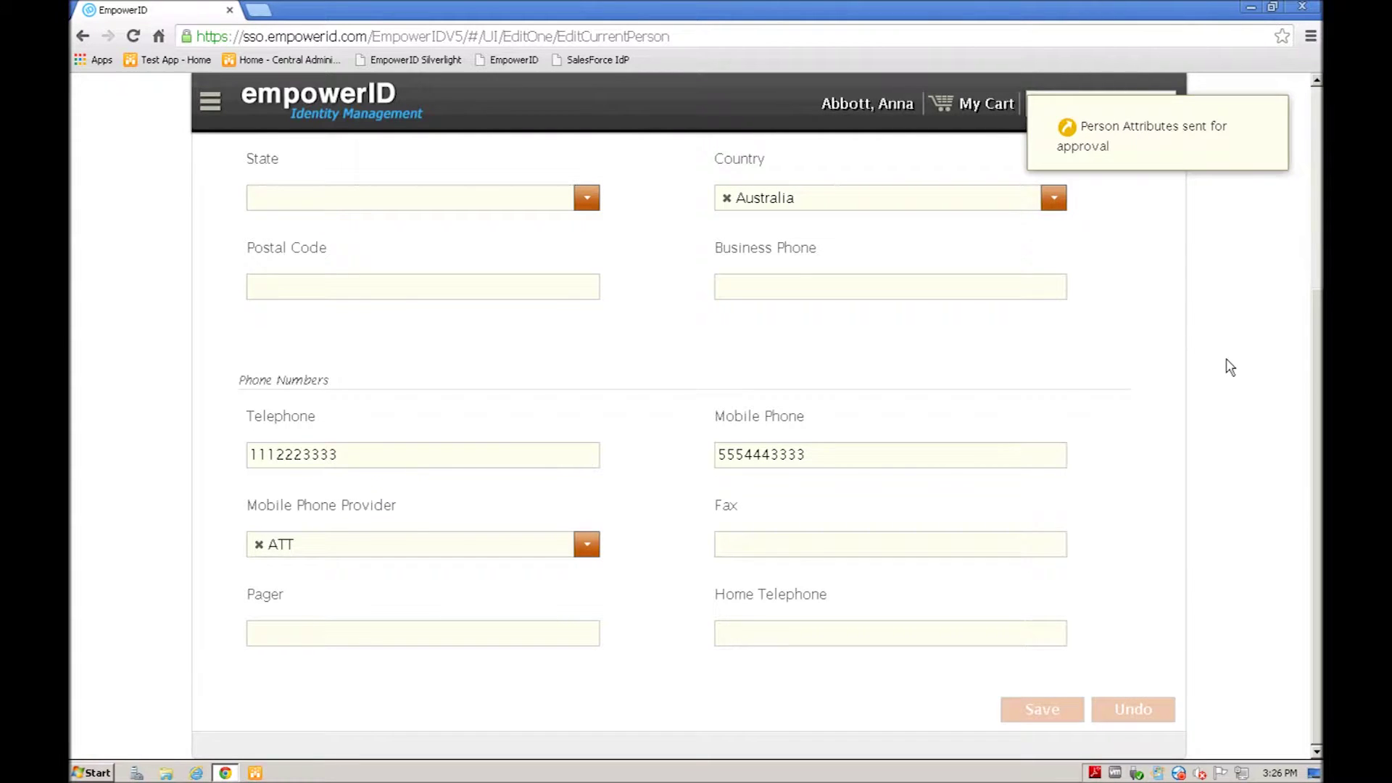
{"action": "scroll", "coordinate": [1230, 367], "scroll_direction": "up", "scroll_amount": 1}
{"action": "scroll", "coordinate": [1230, 367], "scroll_direction": "up", "scroll_amount": 3}
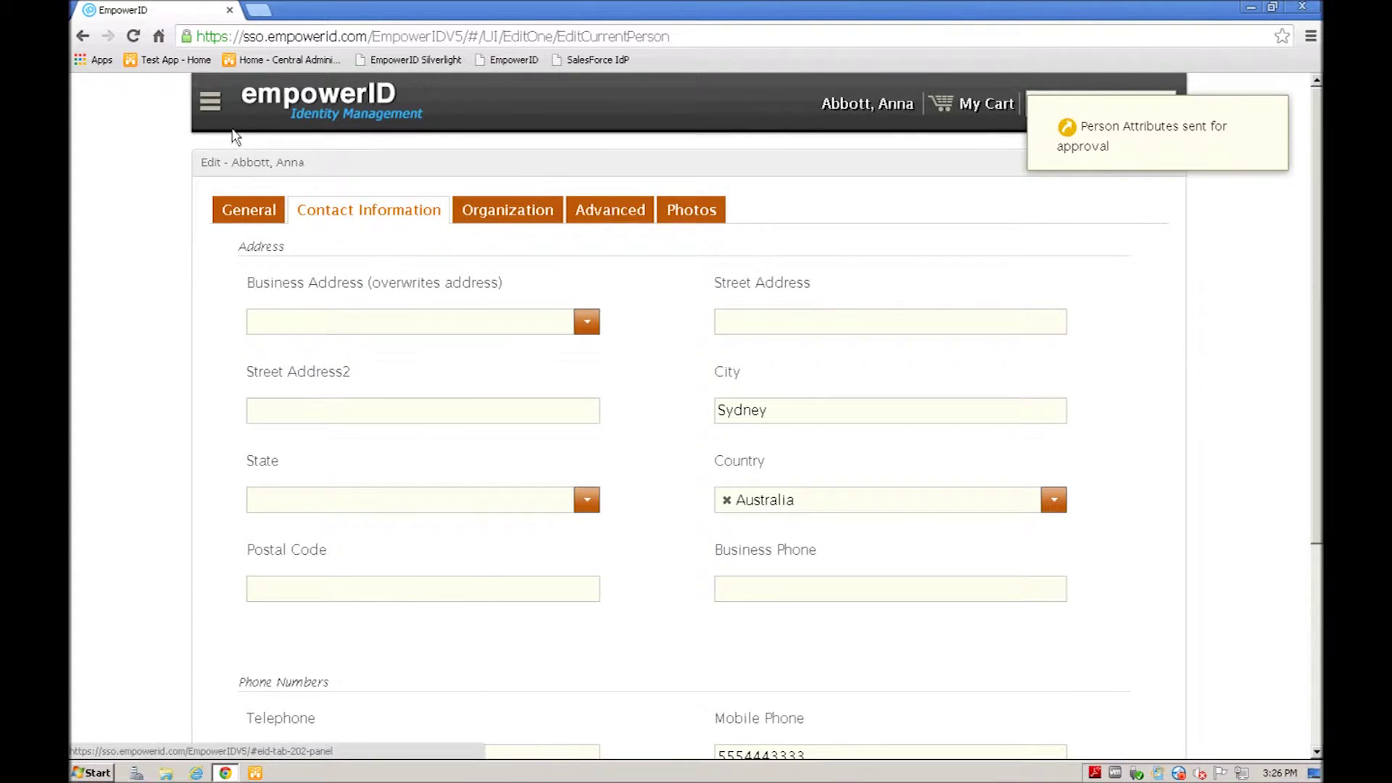
Step: Go to Tasks and Requests, My Open, and expand Person Edit request 131 to see its operations
{"action": "left_click", "coordinate": [344, 109]}
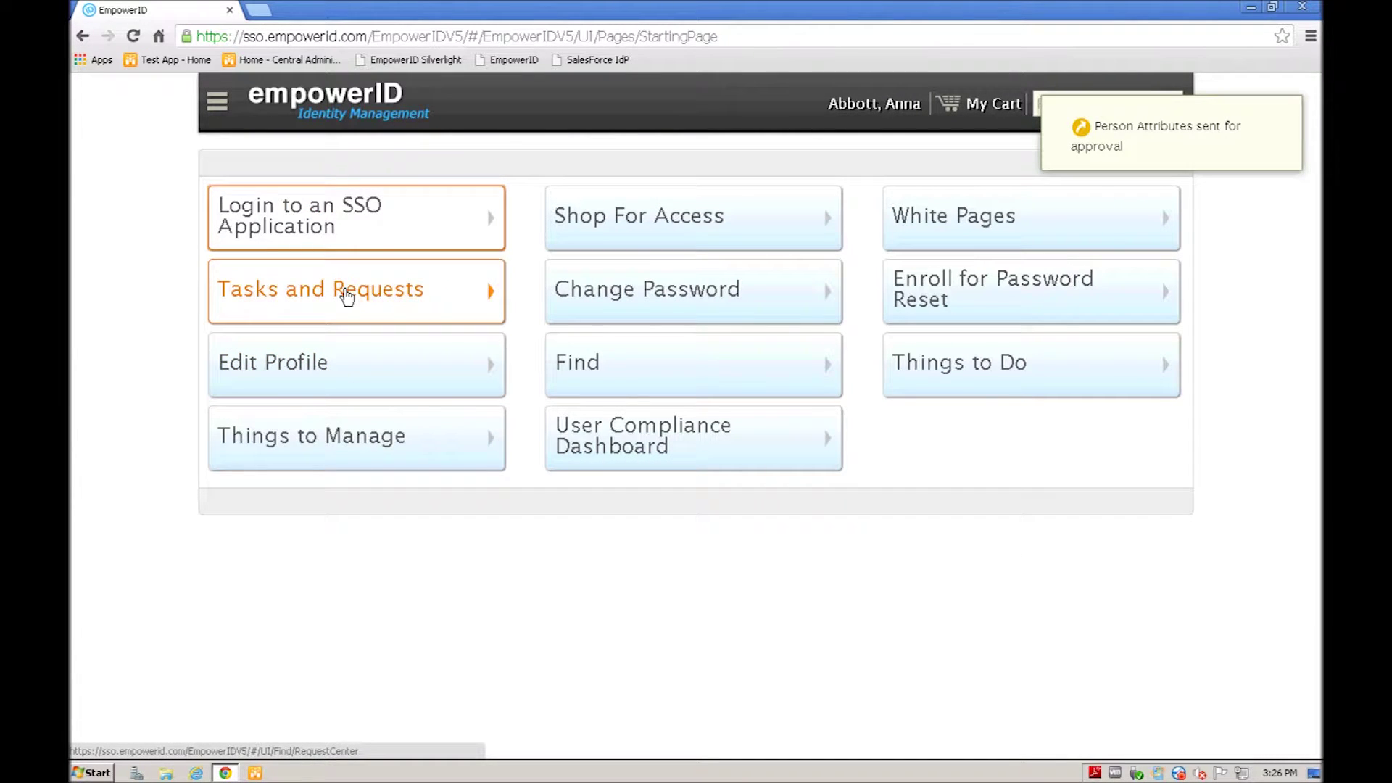
{"action": "left_click", "coordinate": [346, 293]}
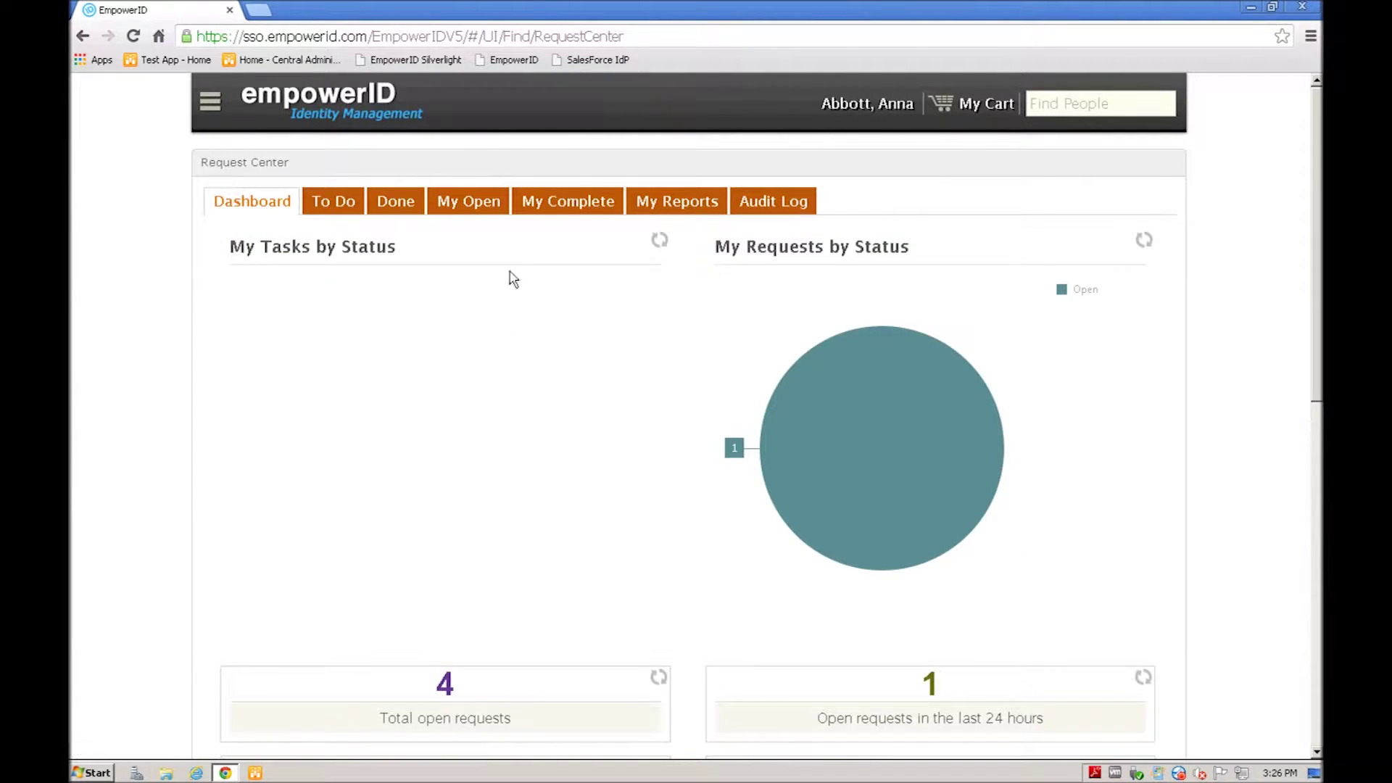
{"action": "left_click", "coordinate": [468, 205]}
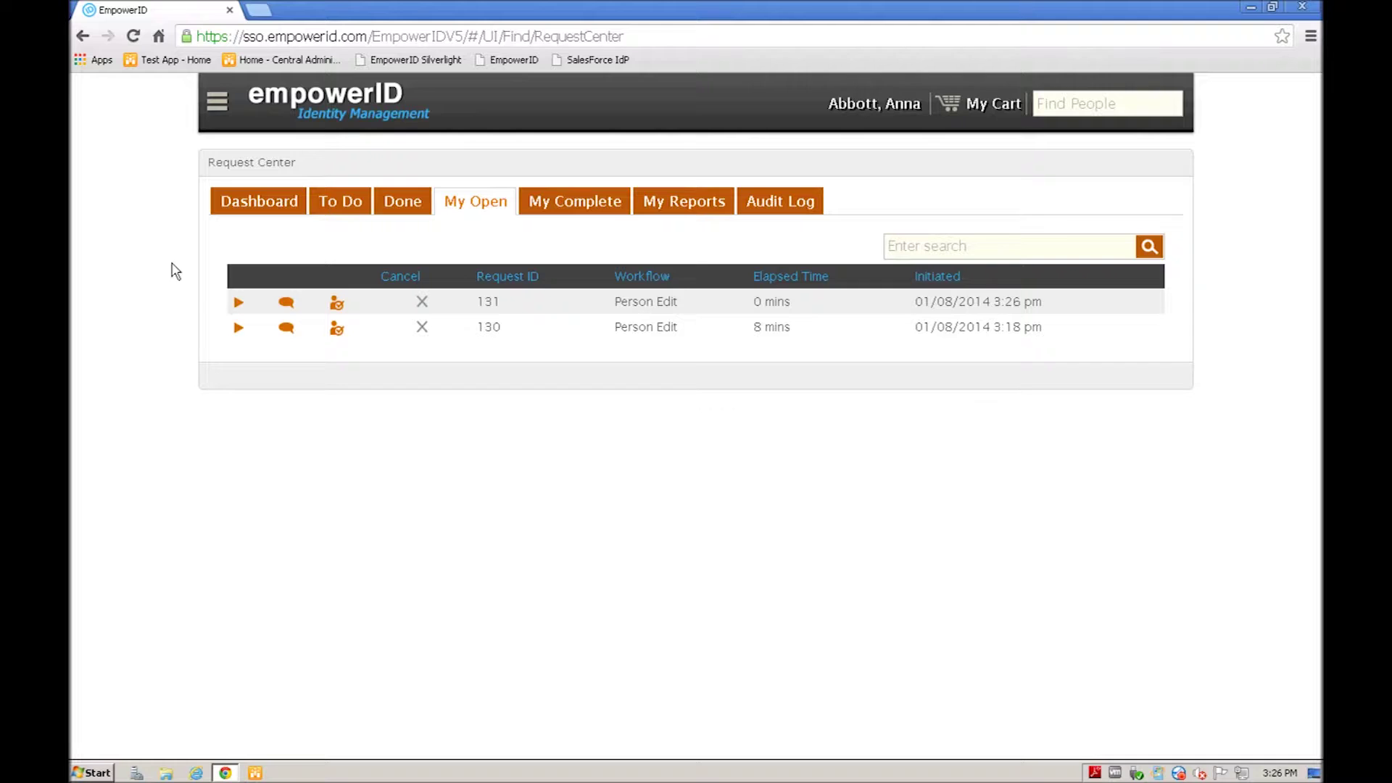
{"action": "left_click", "coordinate": [238, 305]}
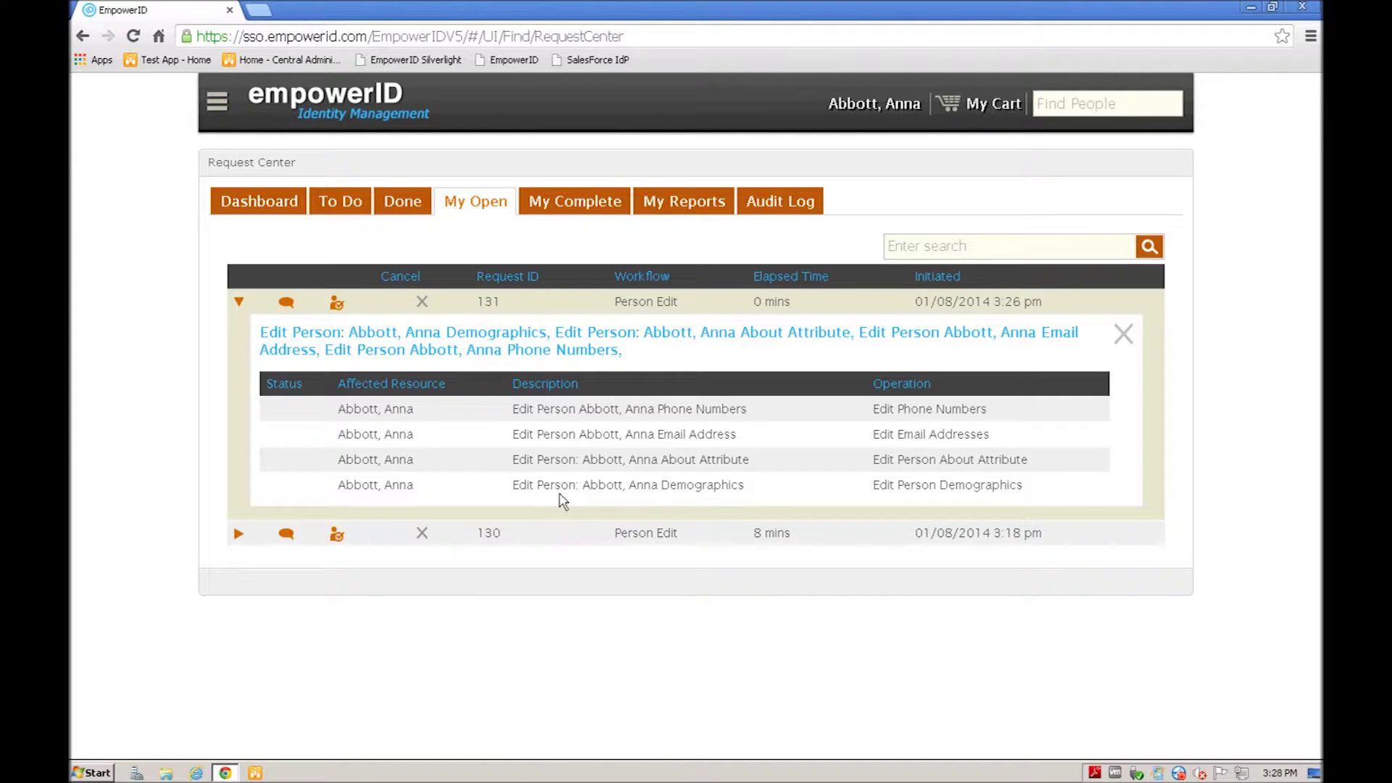
Step: Log out and sign back in to EmpowerID with a different user account
{"action": "left_click", "coordinate": [216, 98]}
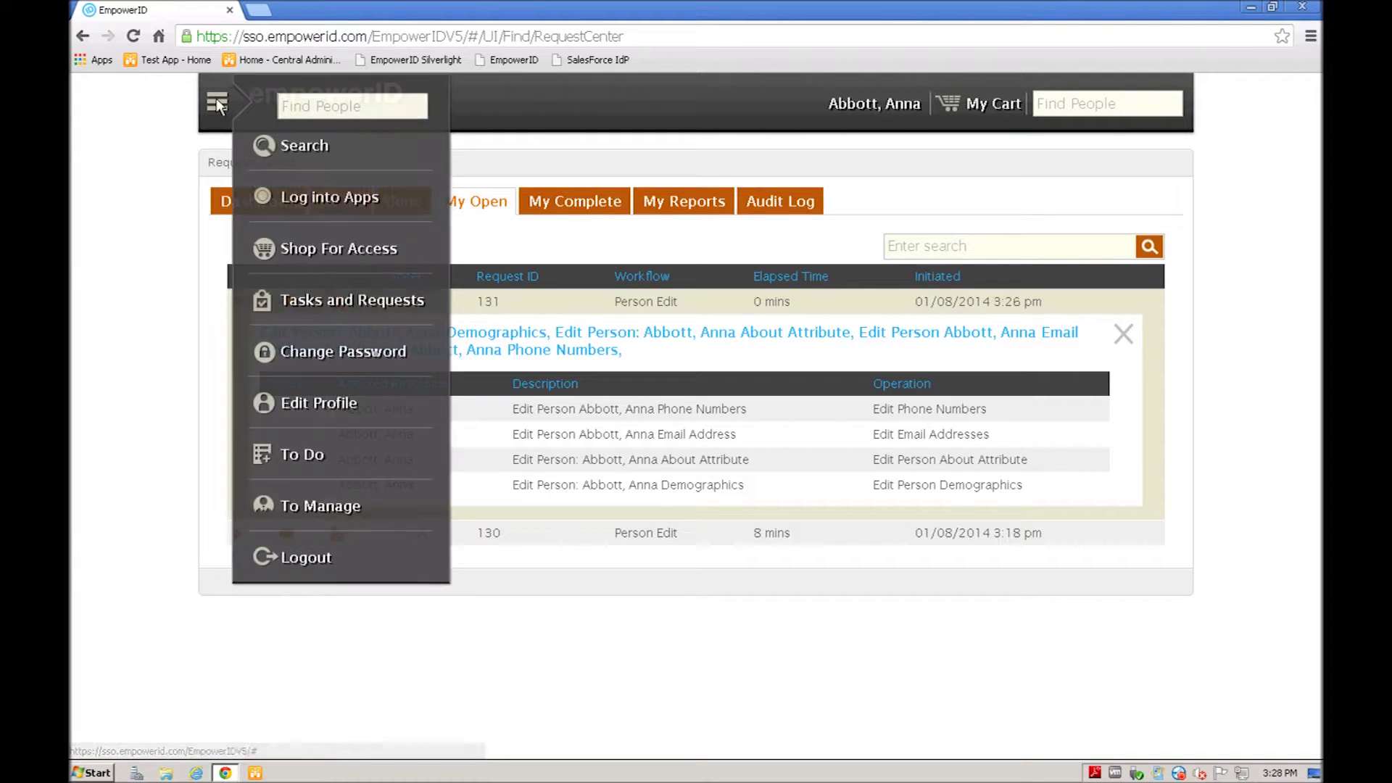
{"action": "left_click", "coordinate": [298, 555]}
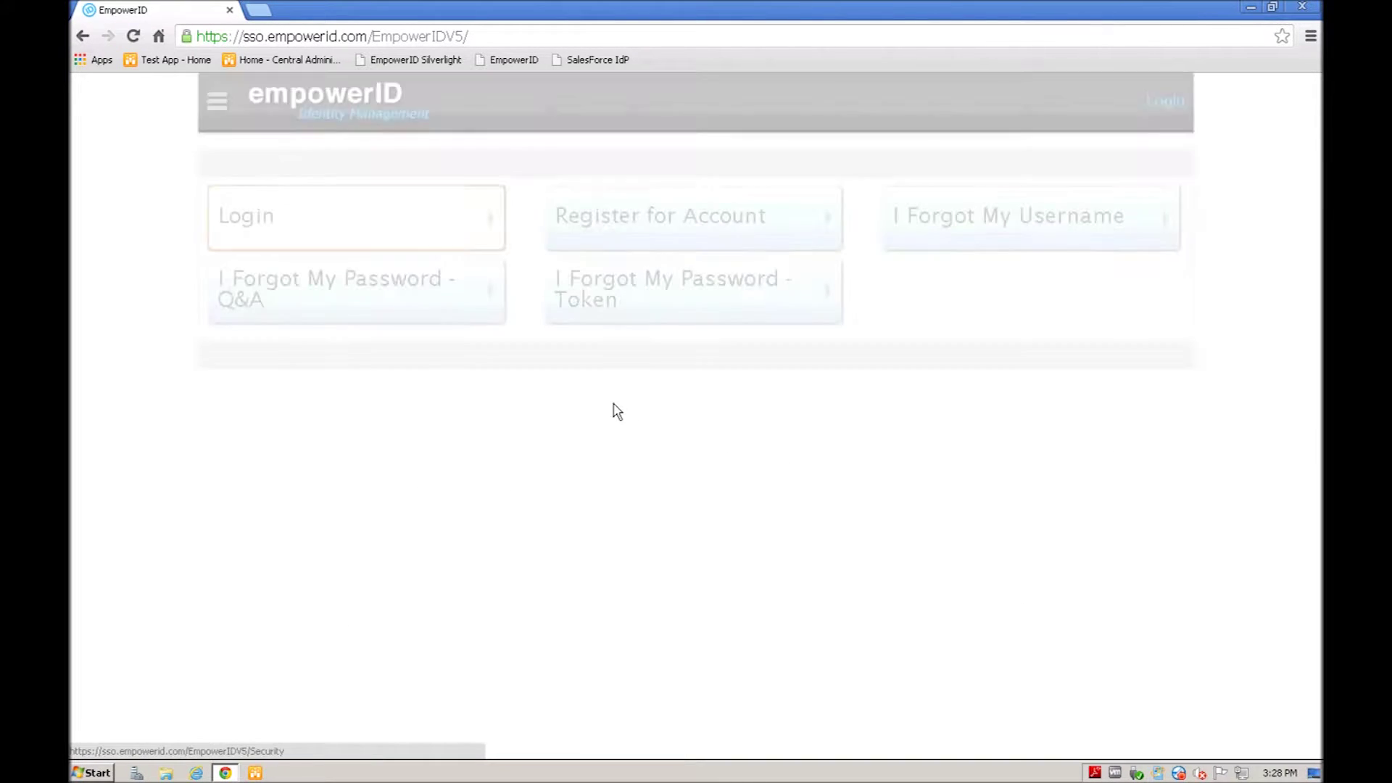
{"action": "left_click", "coordinate": [244, 224]}
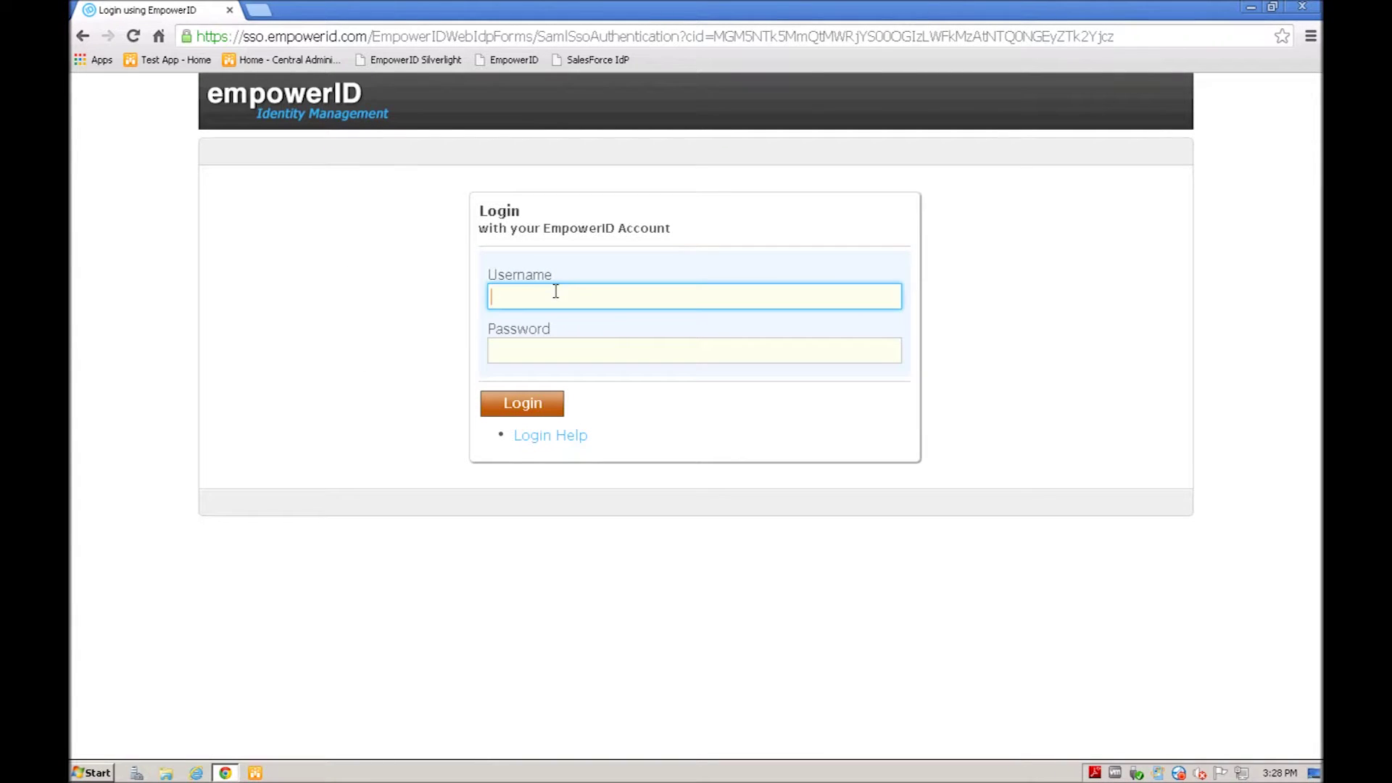
{"action": "type", "text": "patrick"}
{"action": "key", "text": "Tab"}
{"action": "type", "text": "****"}
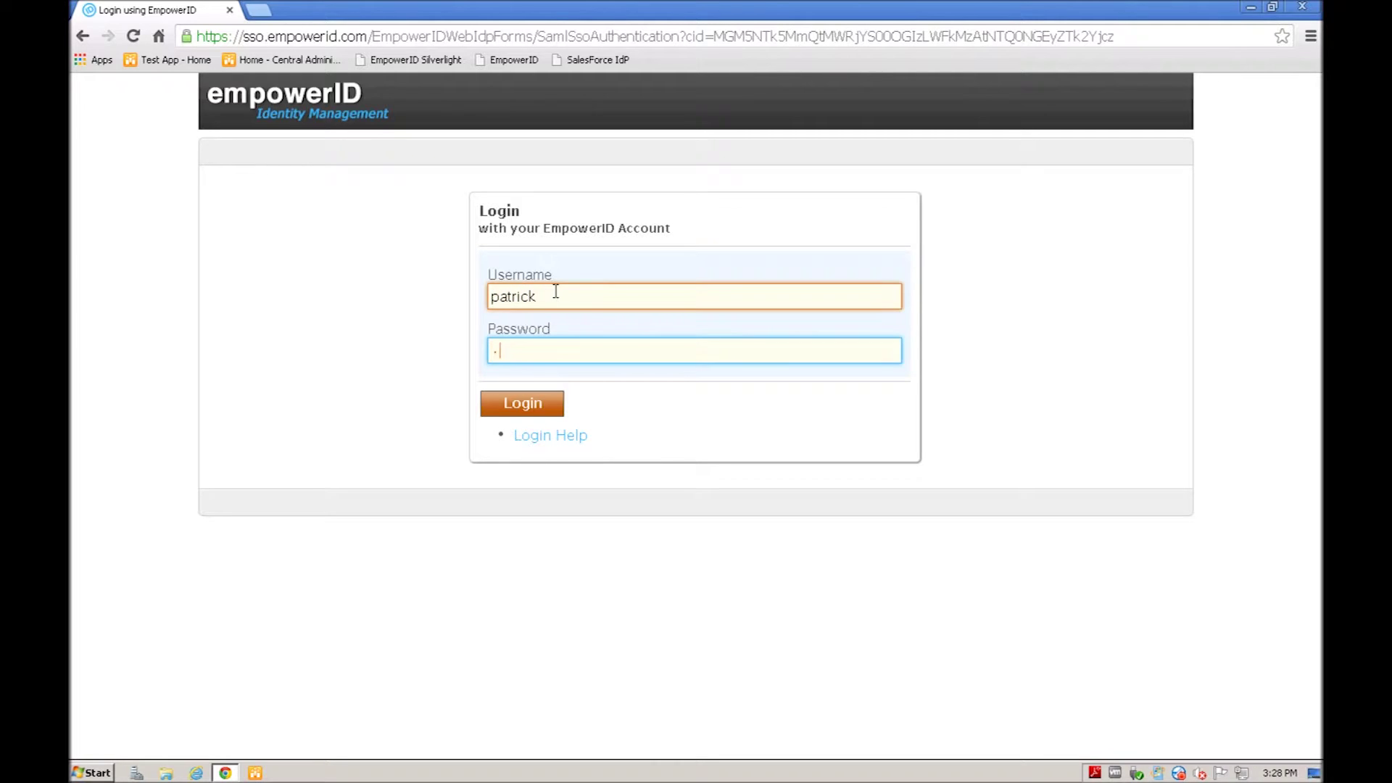
{"action": "type", "text": "****"}
{"action": "key", "text": "Return"}
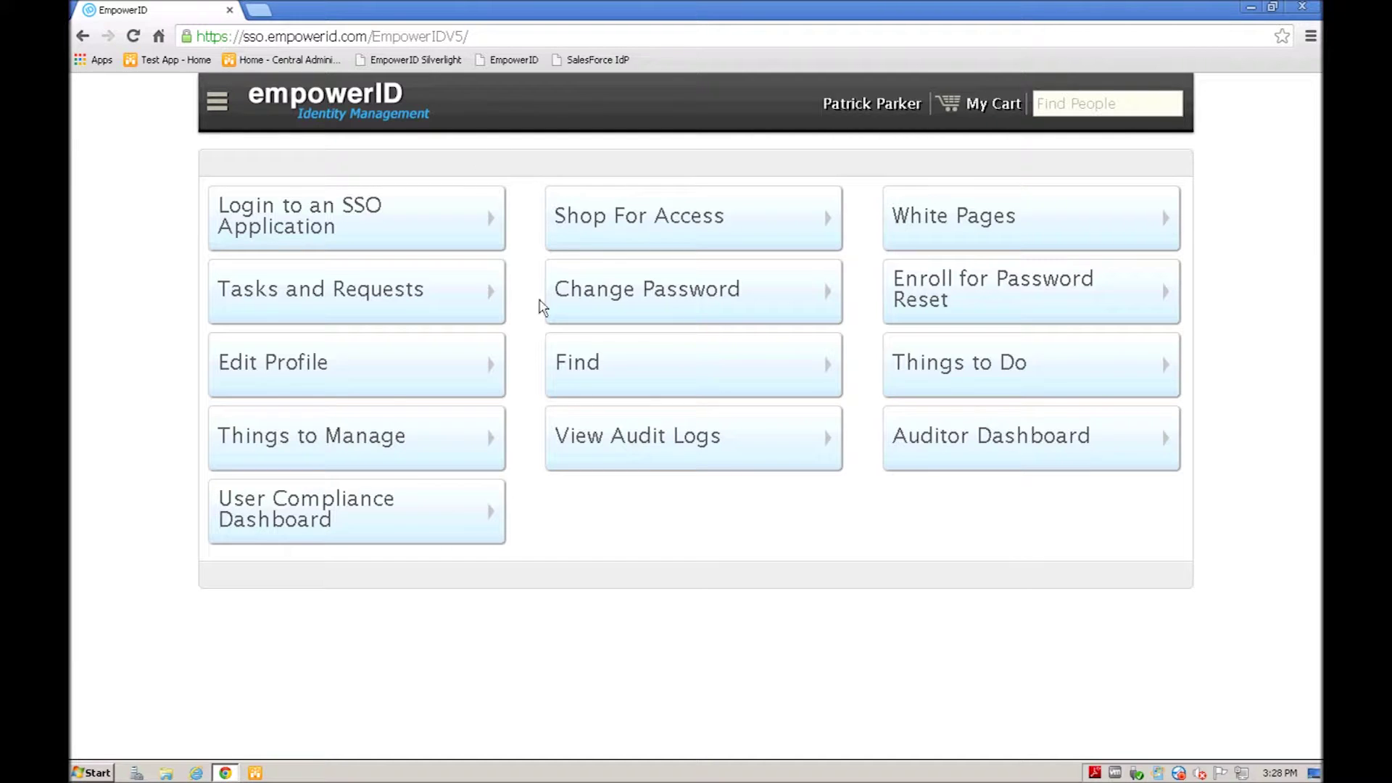
Step: Go to Things to Manage > EmpowerID System Configuration > Create > Create Access Level
{"action": "left_click", "coordinate": [323, 445]}
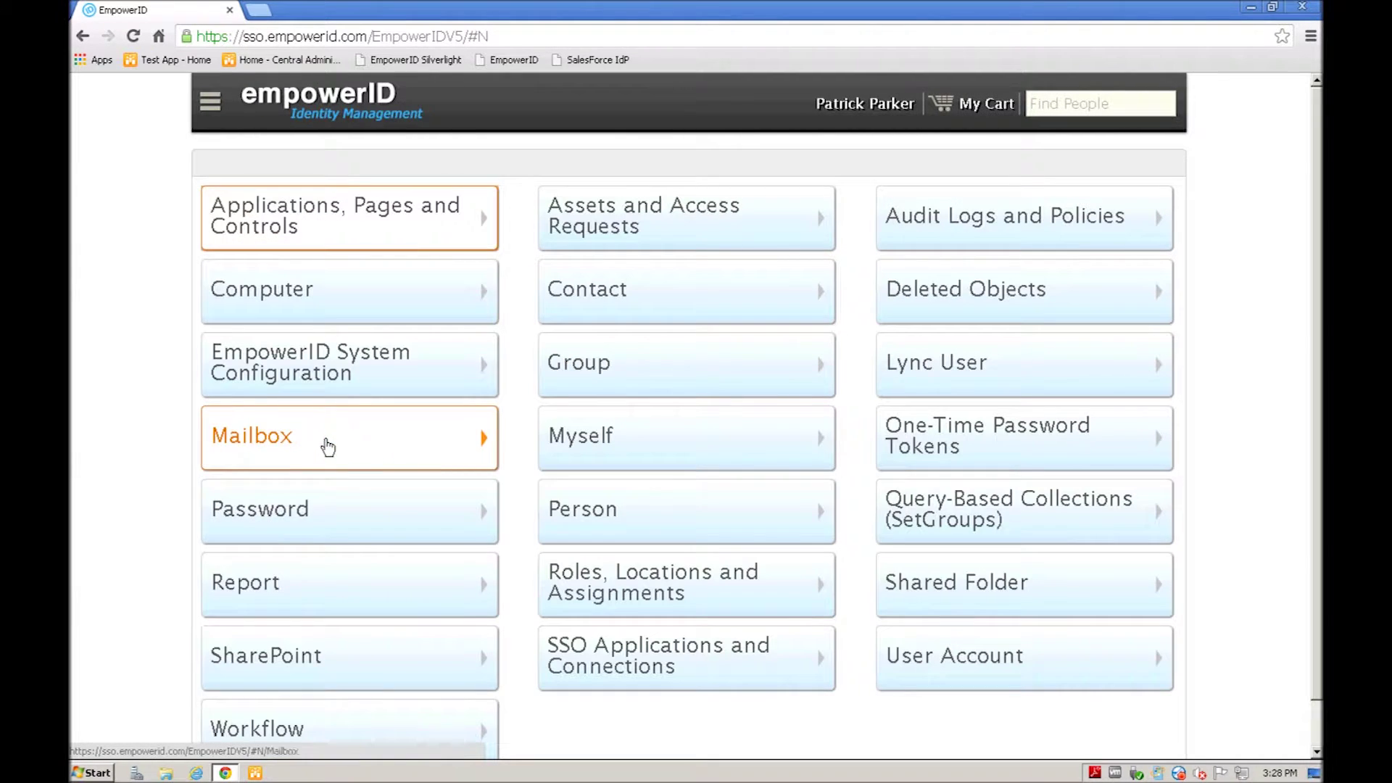
{"action": "left_click", "coordinate": [281, 363]}
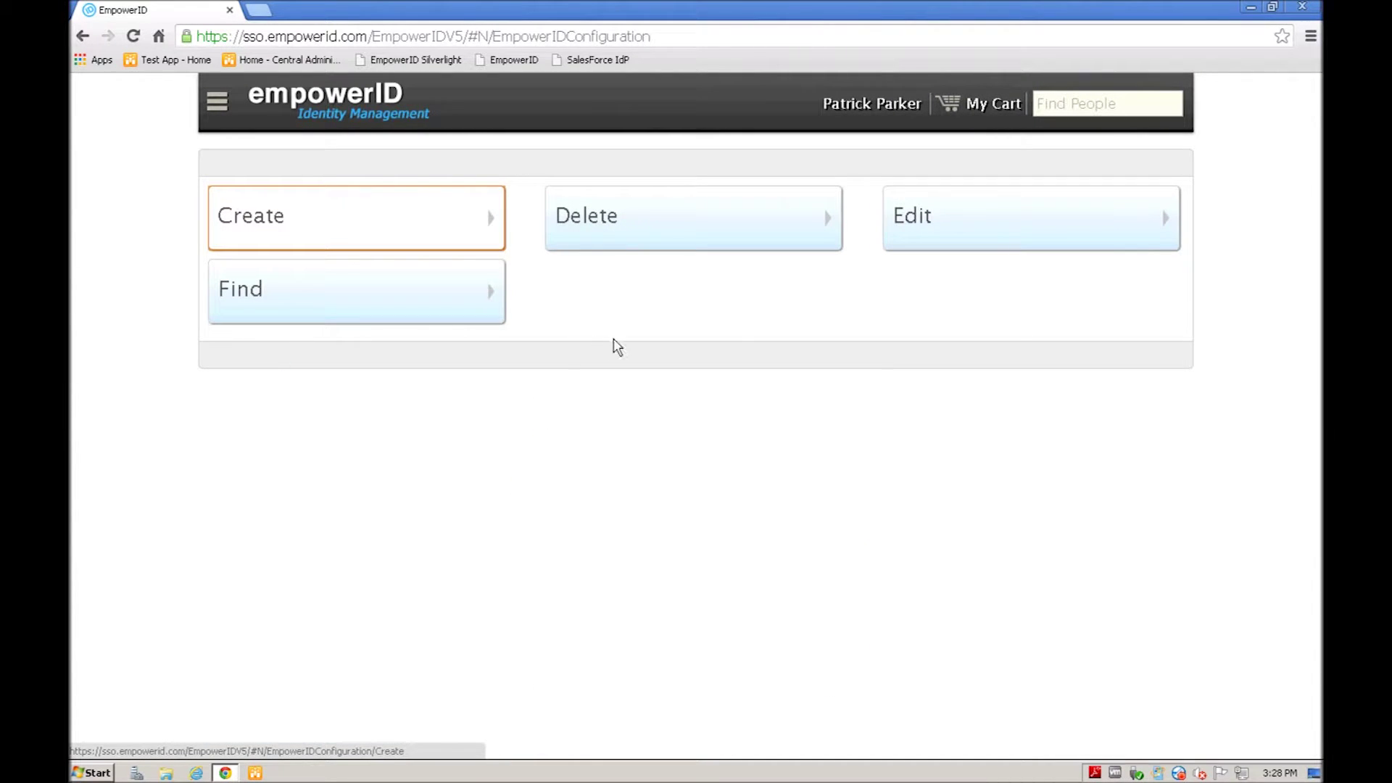
{"action": "left_click", "coordinate": [271, 216]}
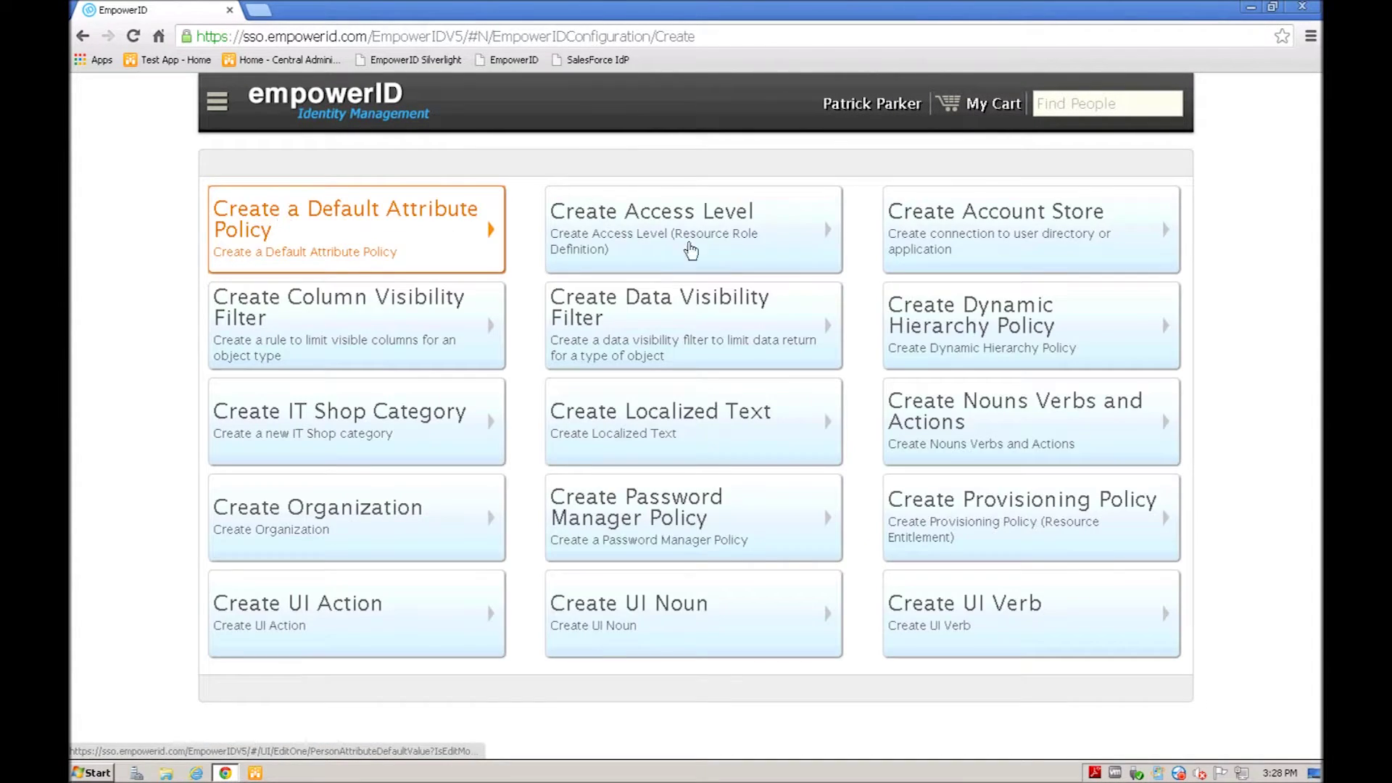
{"action": "left_click", "coordinate": [654, 223]}
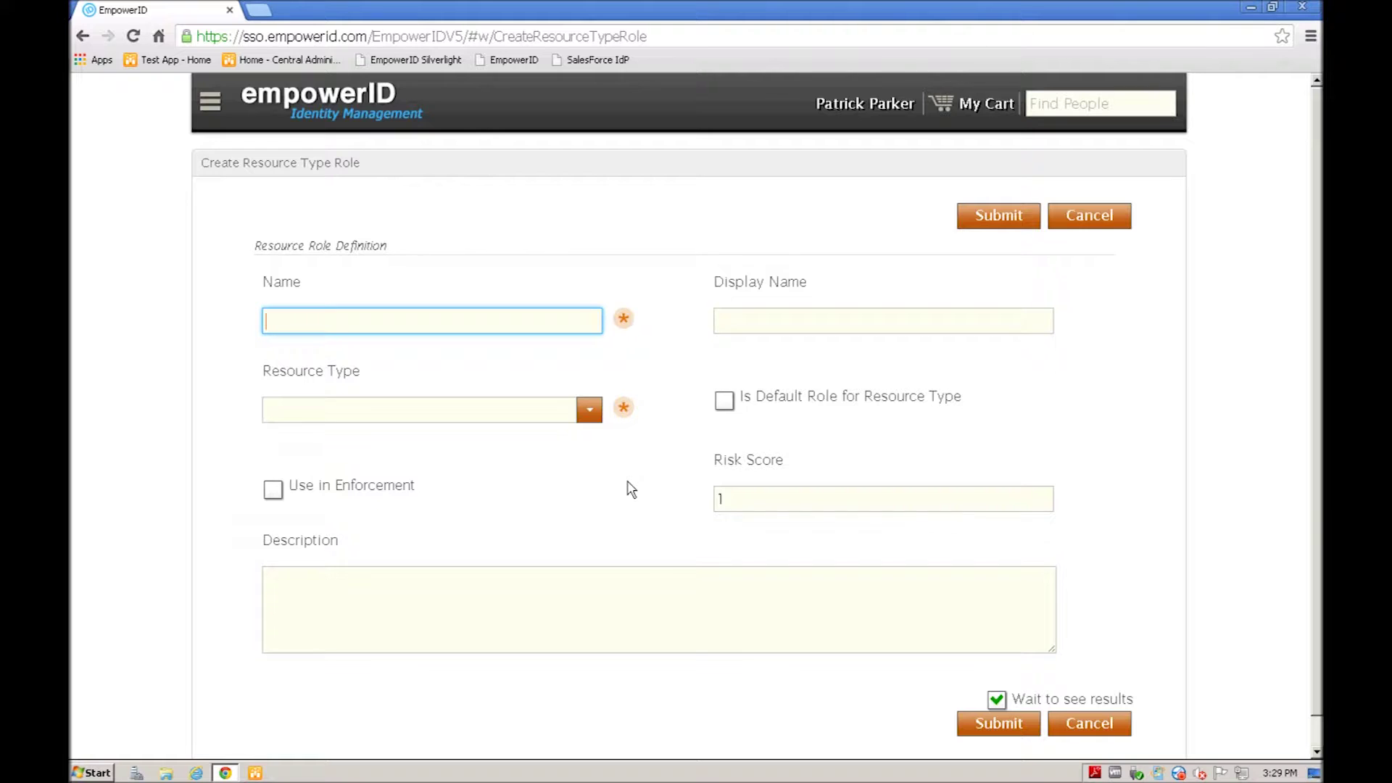
Step: Name the access level 'Self Service Profile edit' and use the same text as Display Name
{"action": "type", "text": "Profile edit"}
{"action": "key", "text": "Home"}
{"action": "type", "text": "Self Service"}
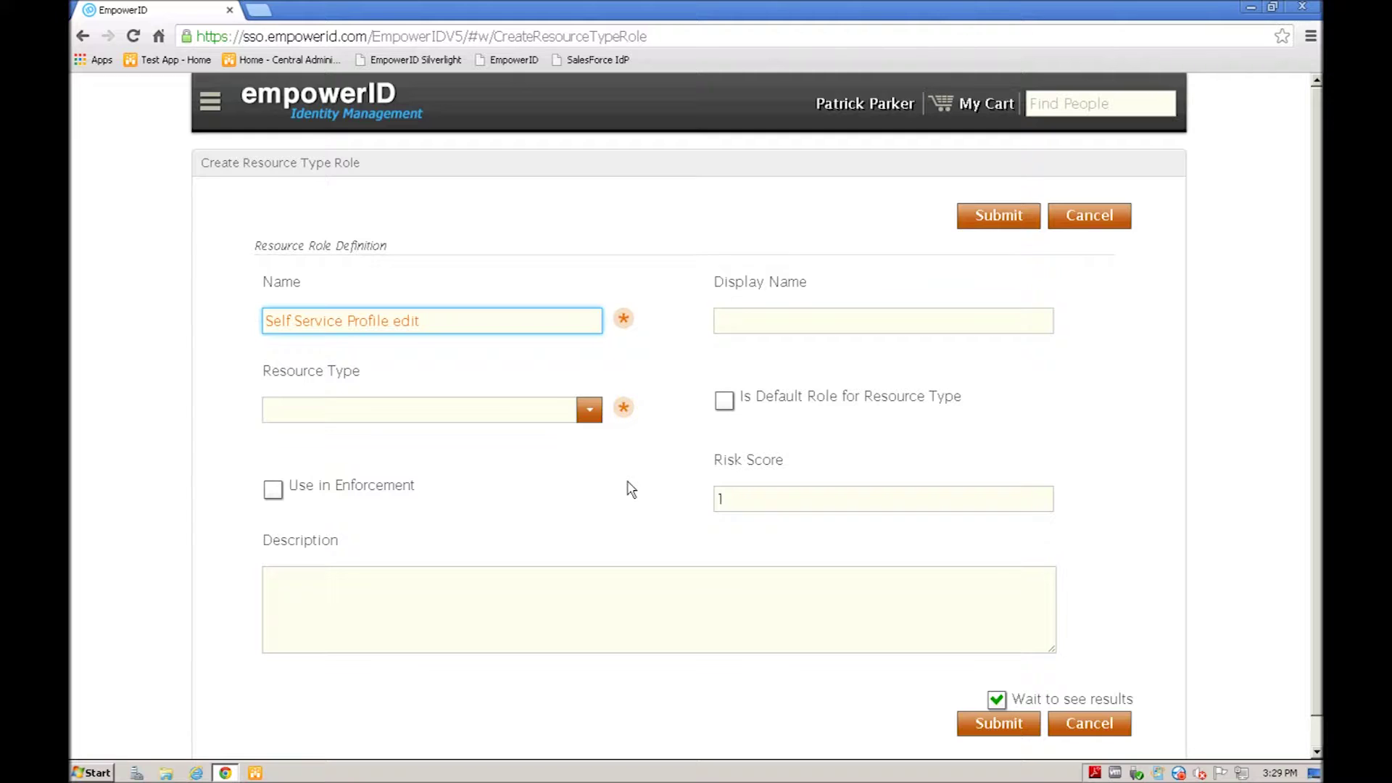
{"action": "key", "text": "ctrl+a"}
{"action": "key", "text": "ctrl+c"}
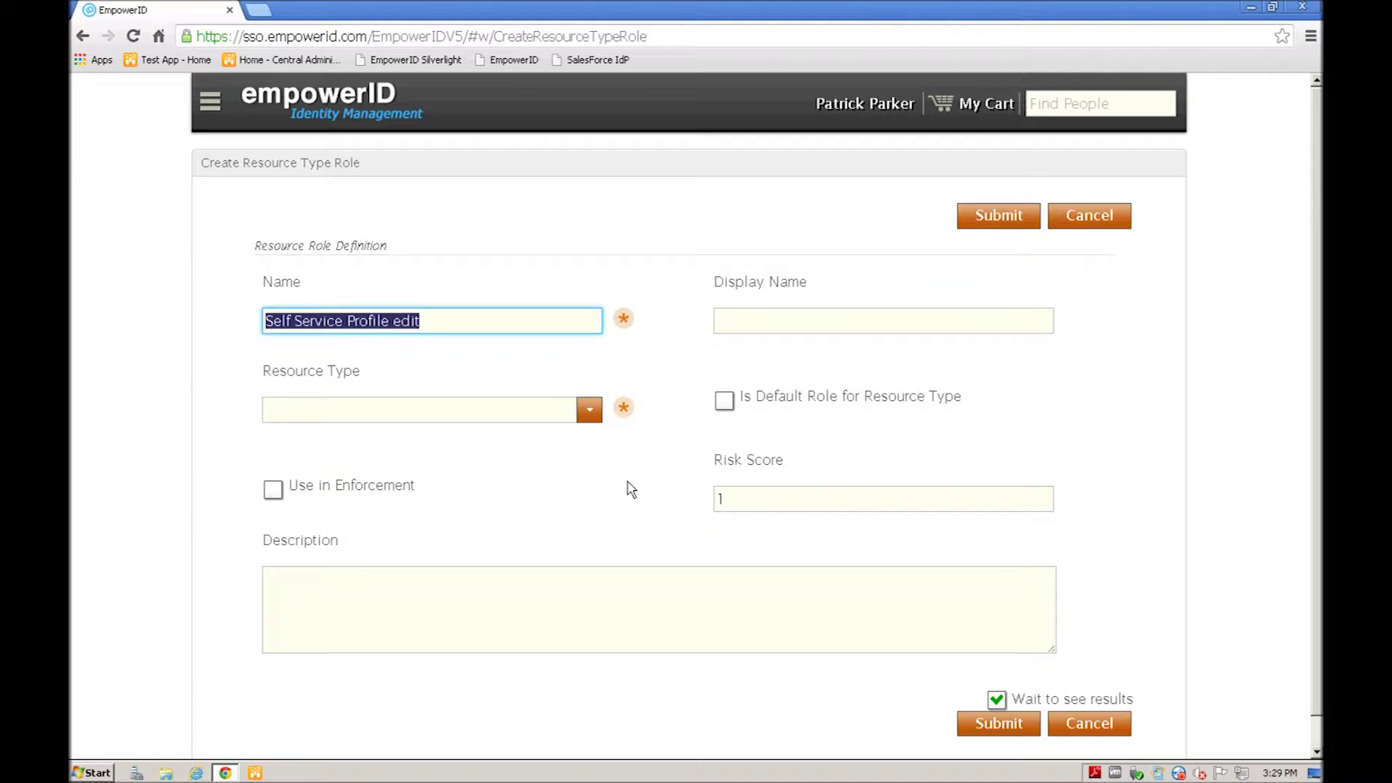
{"action": "left_click", "coordinate": [722, 319]}
{"action": "key", "text": "ctrl+v"}
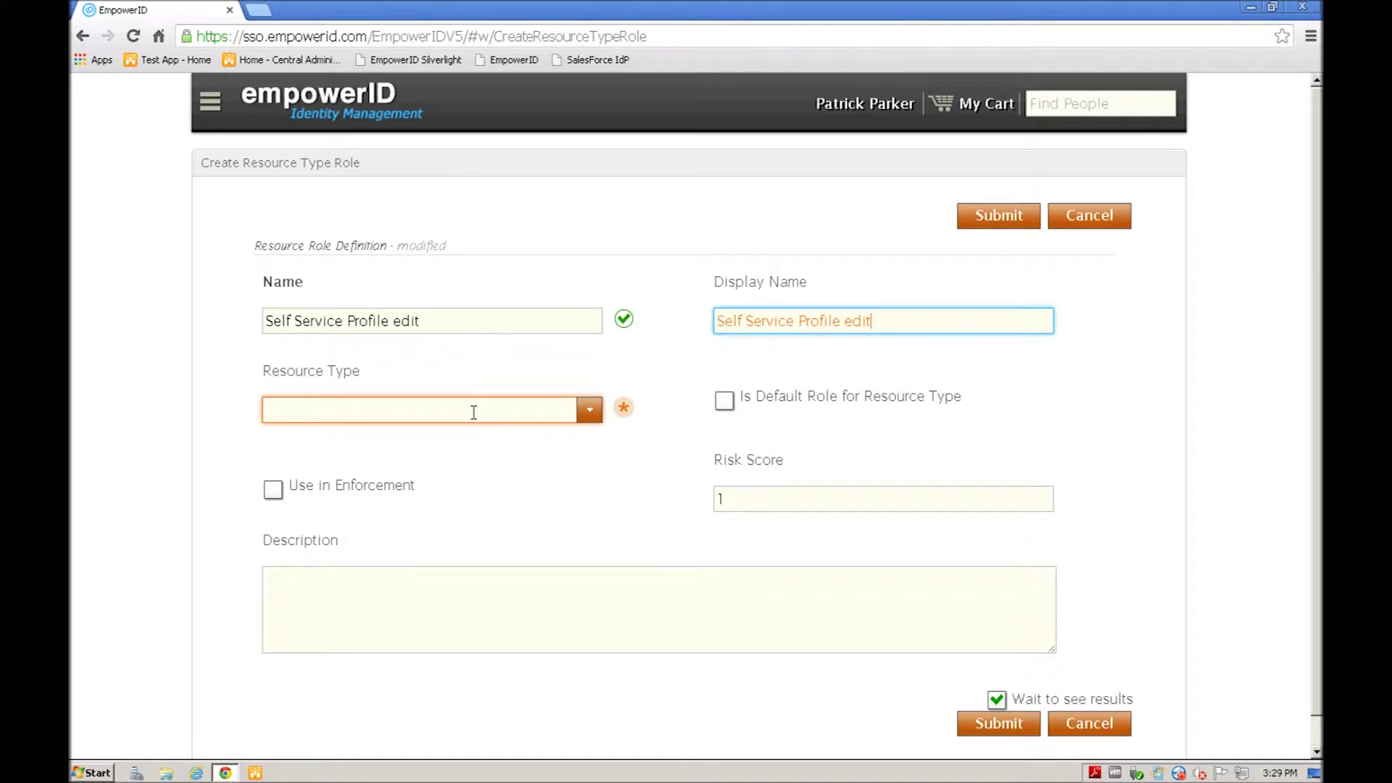
Step: Set the access level's Resource Type to Person
{"action": "left_click", "coordinate": [473, 412]}
{"action": "type", "text": "per"}
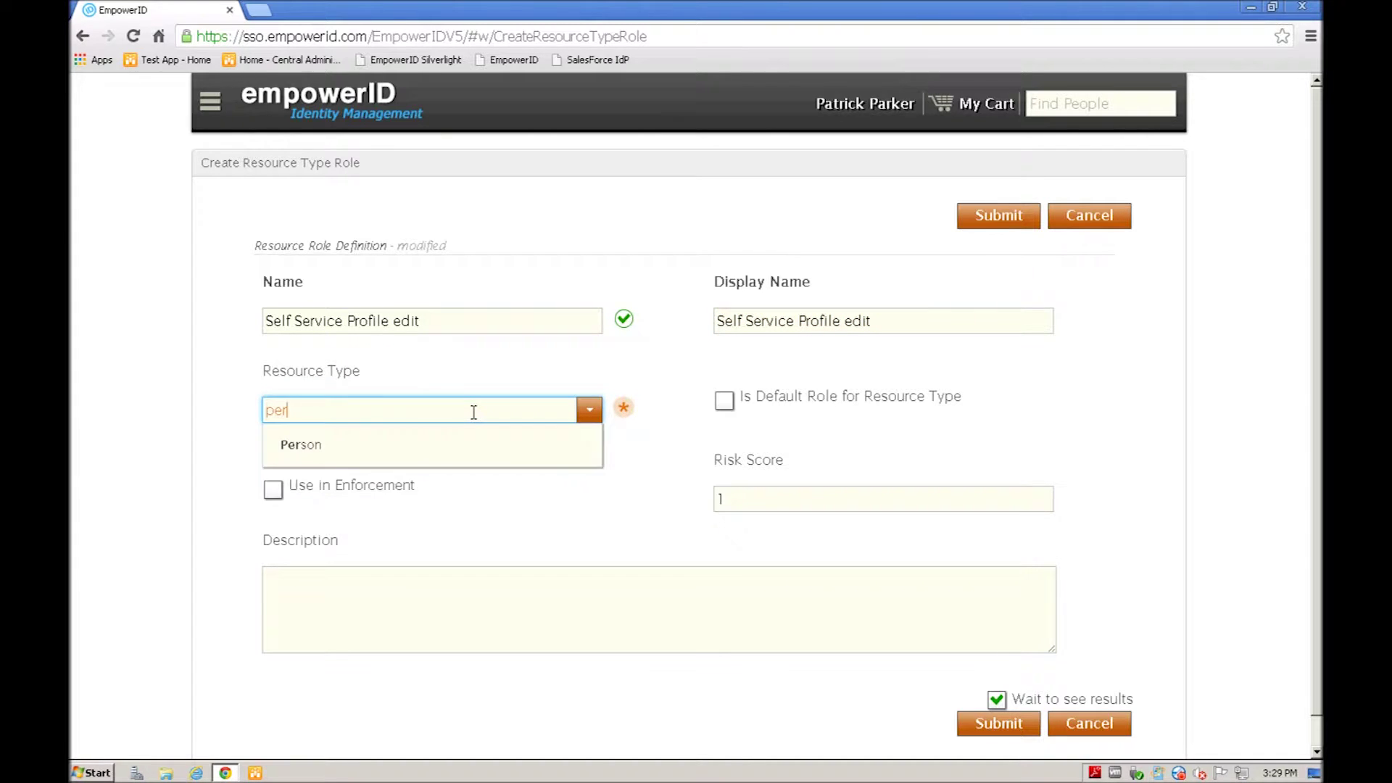
{"action": "left_click", "coordinate": [589, 410]}
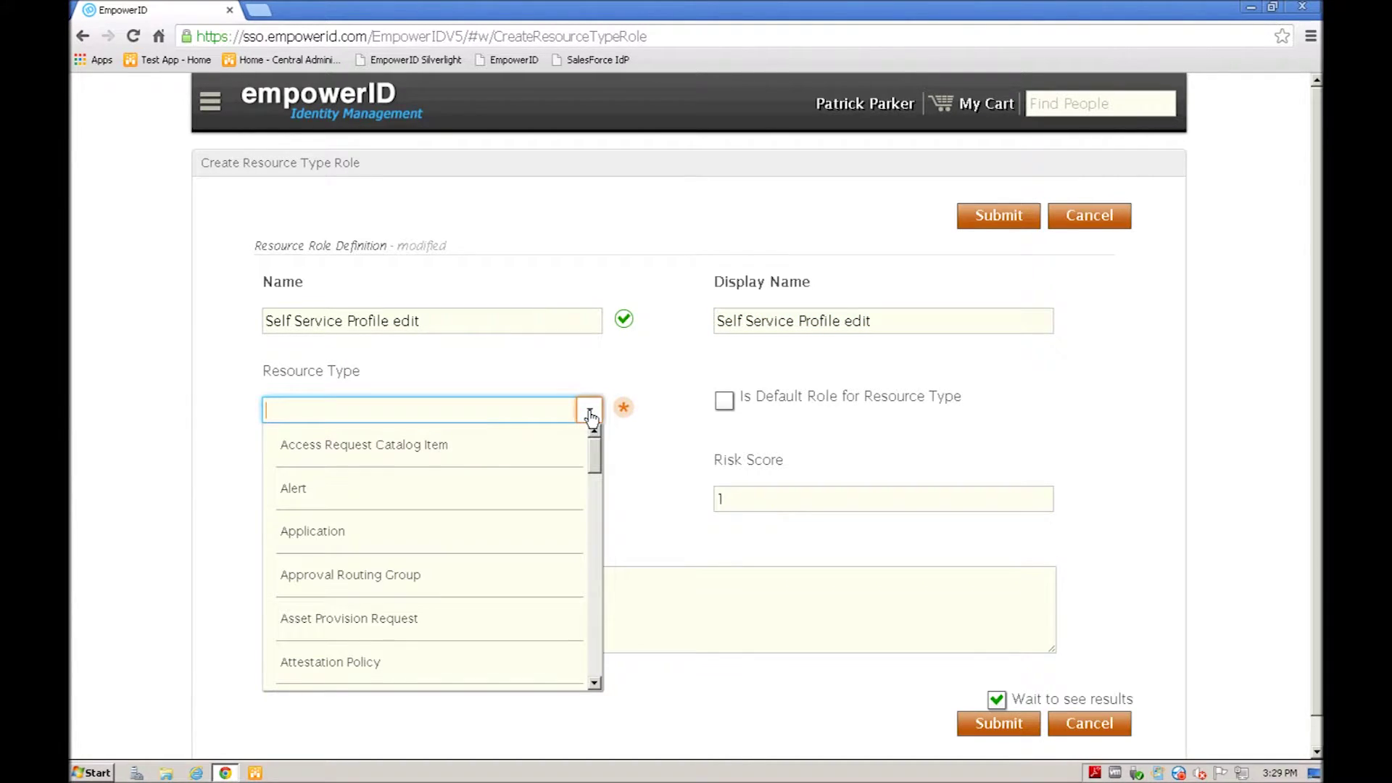
{"action": "scroll", "coordinate": [370, 576], "scroll_direction": "down", "scroll_amount": 5}
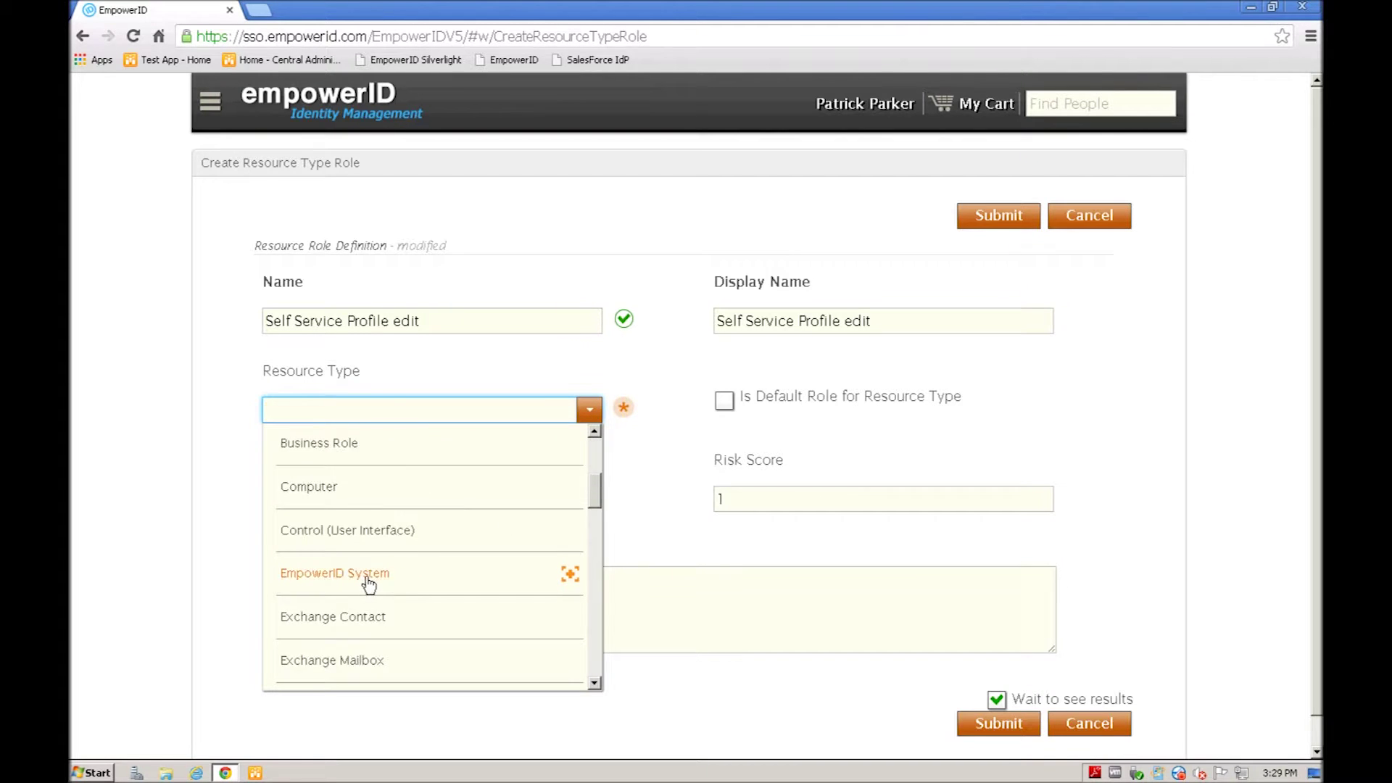
{"action": "scroll", "coordinate": [371, 576], "scroll_direction": "down", "scroll_amount": 4}
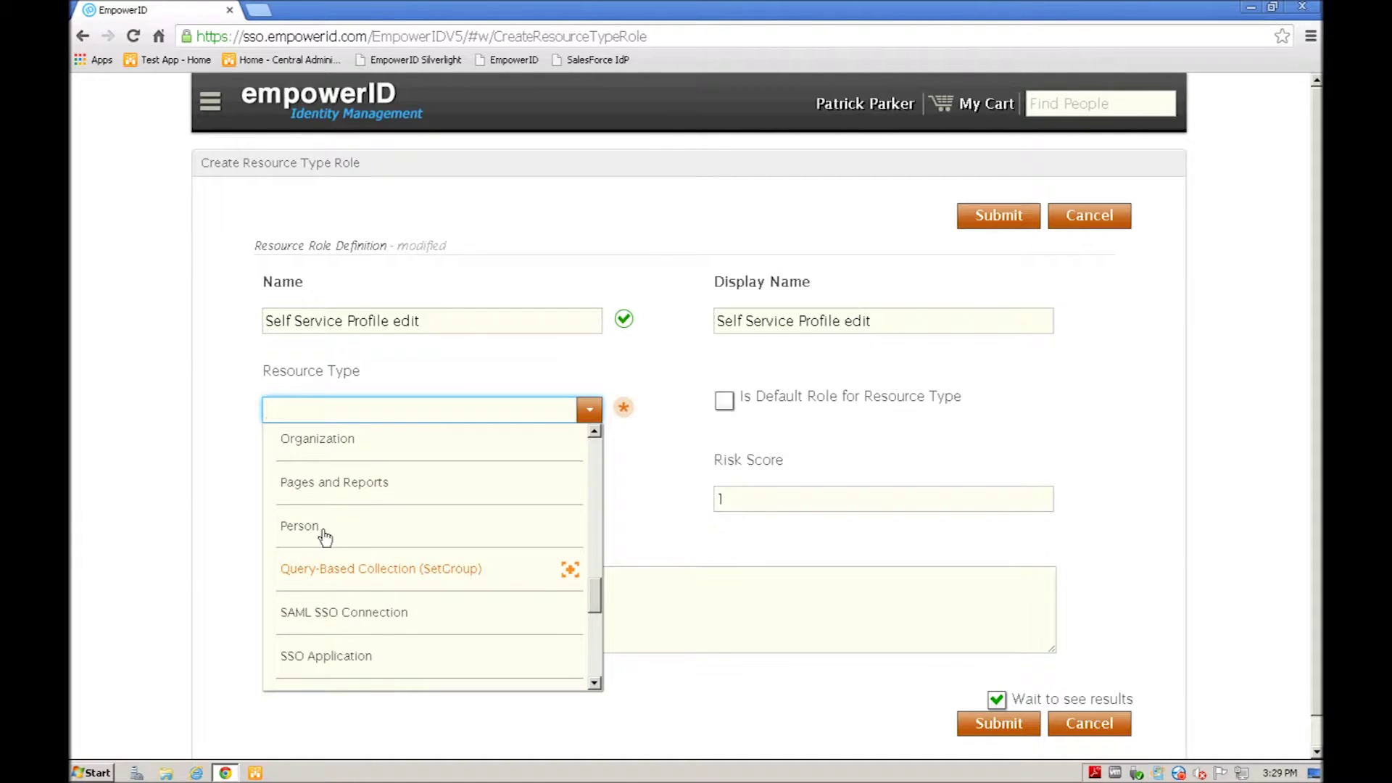
{"action": "left_click", "coordinate": [294, 531]}
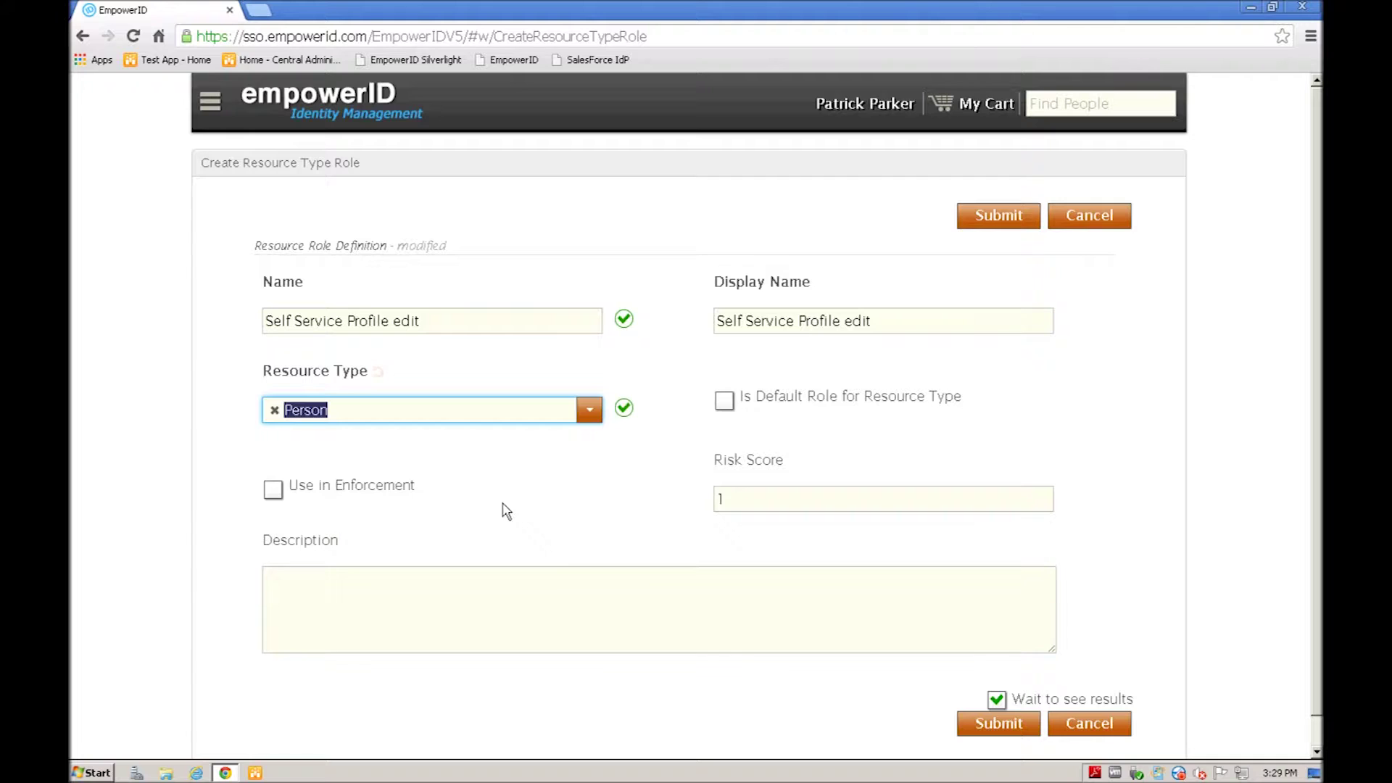
Step: Describe it as giving operational authority to edit specific profile data, then submit
{"action": "left_click", "coordinate": [363, 588]}
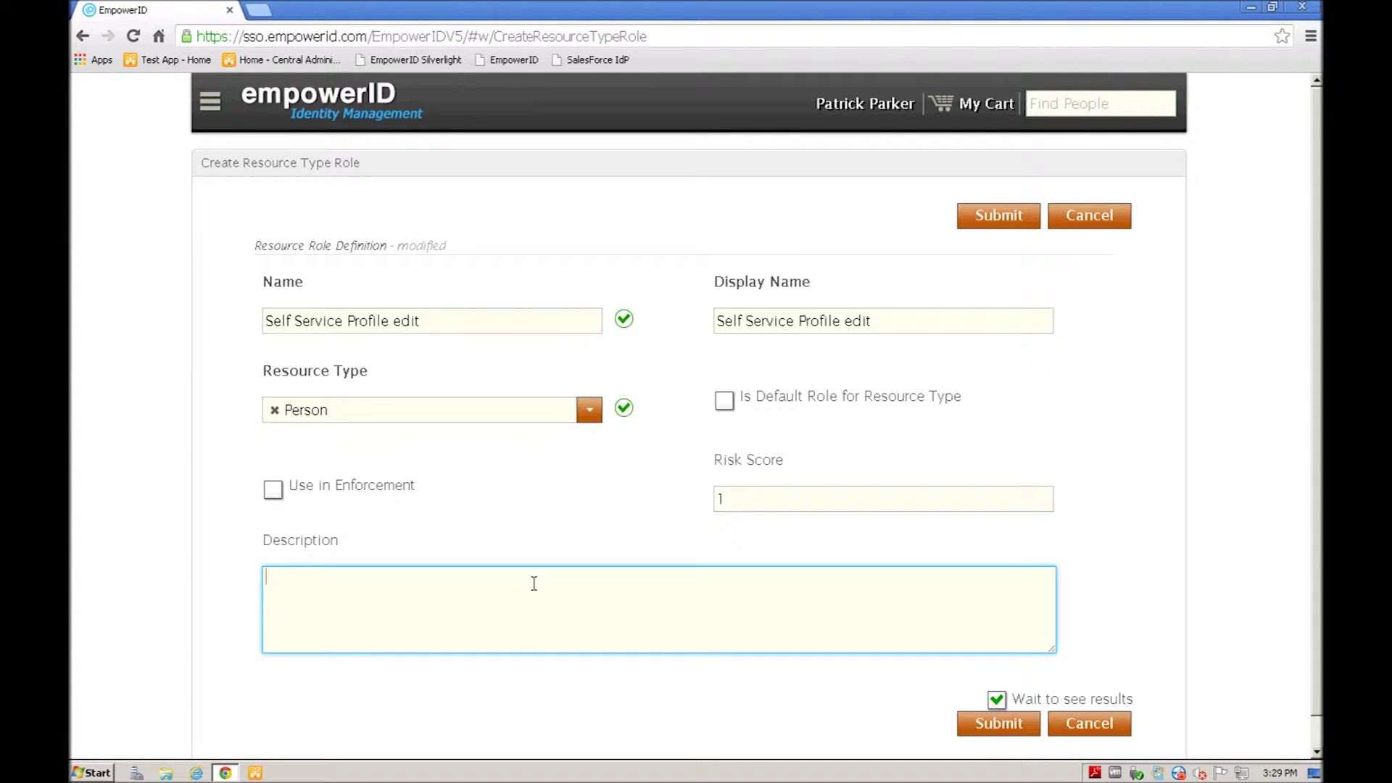
{"action": "type", "text": "provides the ad"}
{"action": "key", "text": "BackSpace"}
{"action": "type", "text": "utho"}
{"action": "type", "text": "perationa"}
{"action": "type", "text": "l authorit"}
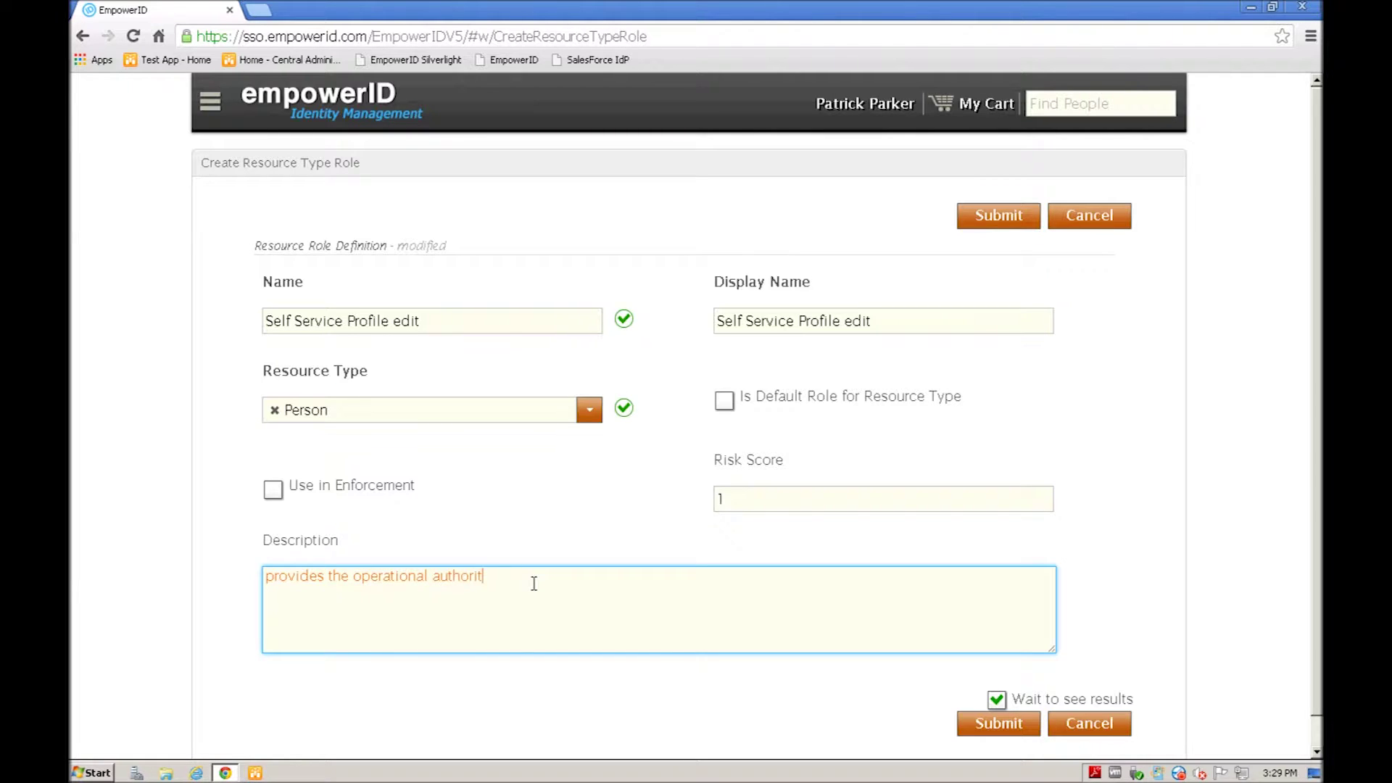
{"action": "type", "text": "y to edit specific attributes."}
{"action": "left_click", "coordinate": [988, 214]}
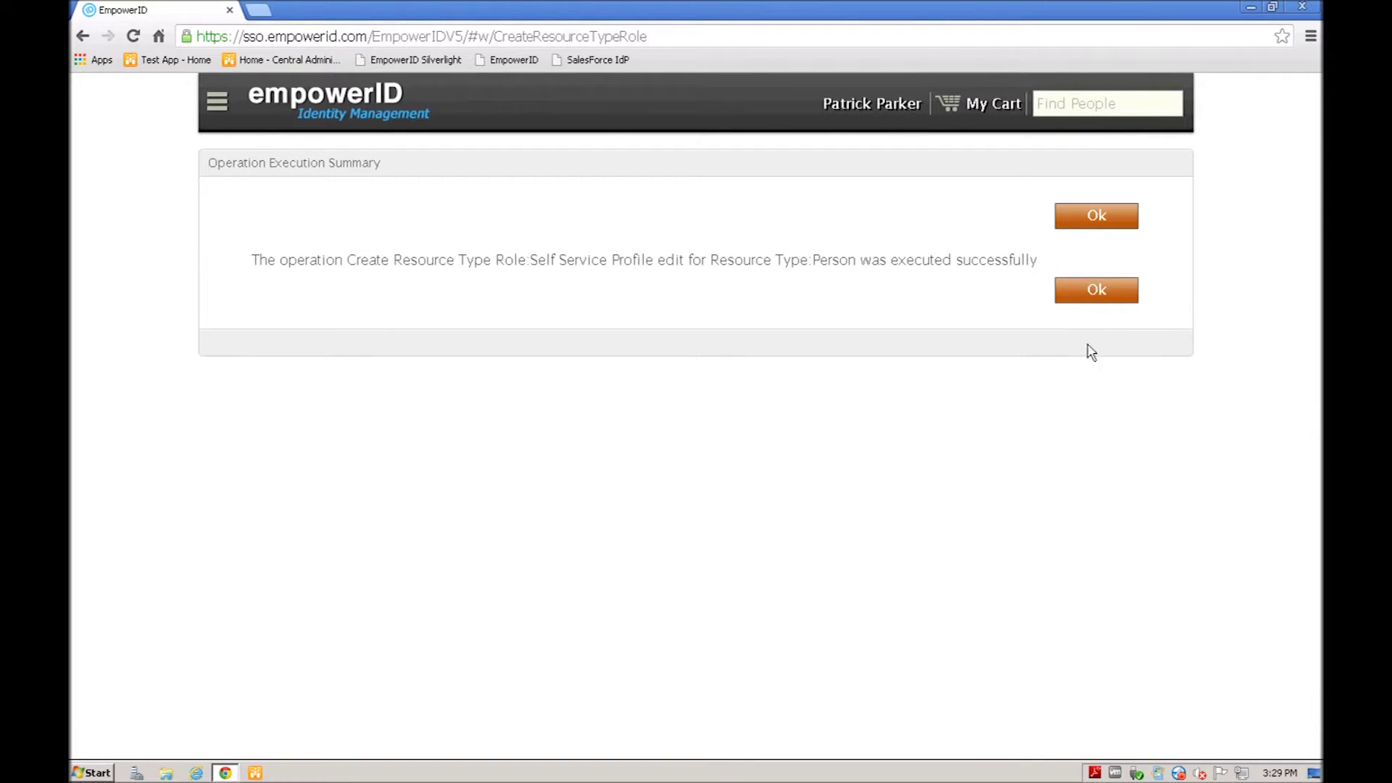
Step: Dismiss the success message and go to Edit > Find Access Level Definition
{"action": "left_click", "coordinate": [1087, 290]}
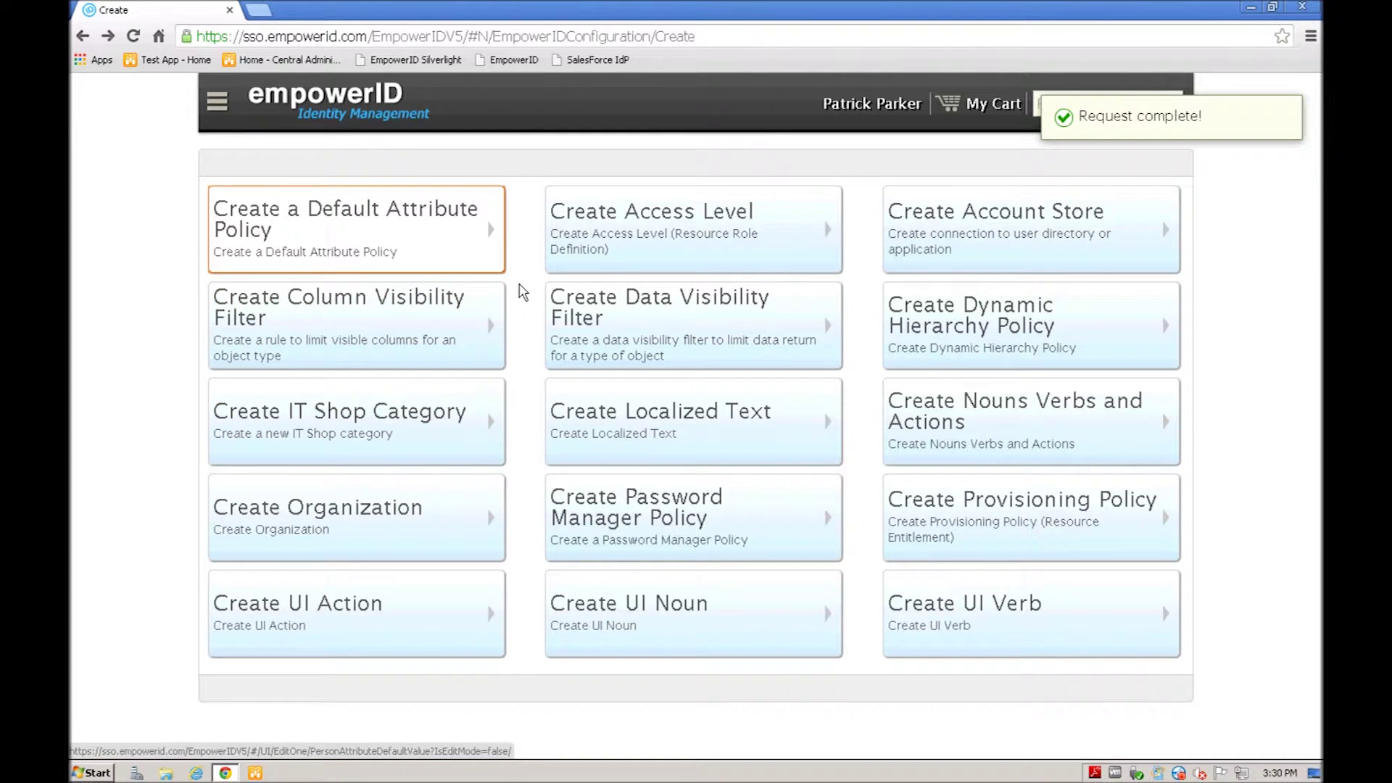
{"action": "left_click", "coordinate": [81, 36]}
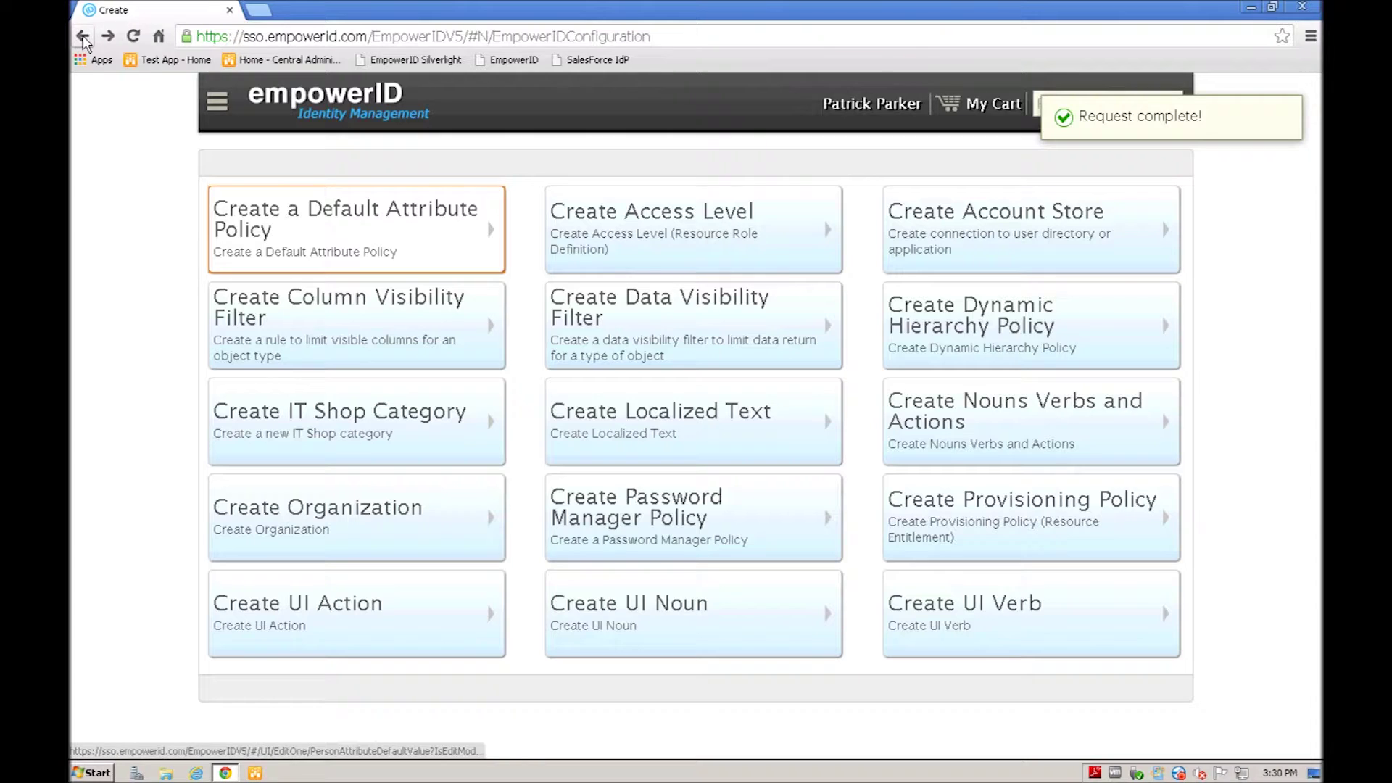
{"action": "left_click", "coordinate": [913, 236]}
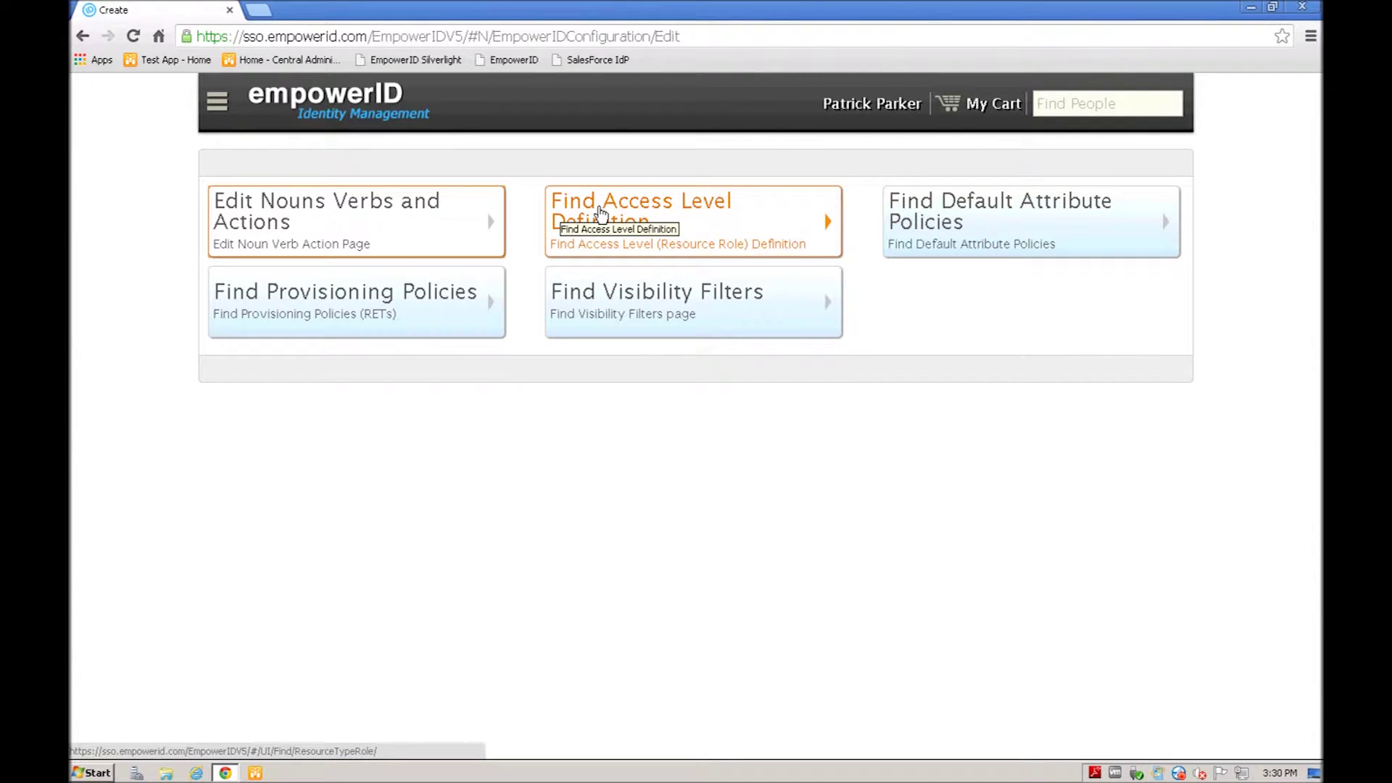
{"action": "left_click", "coordinate": [600, 212]}
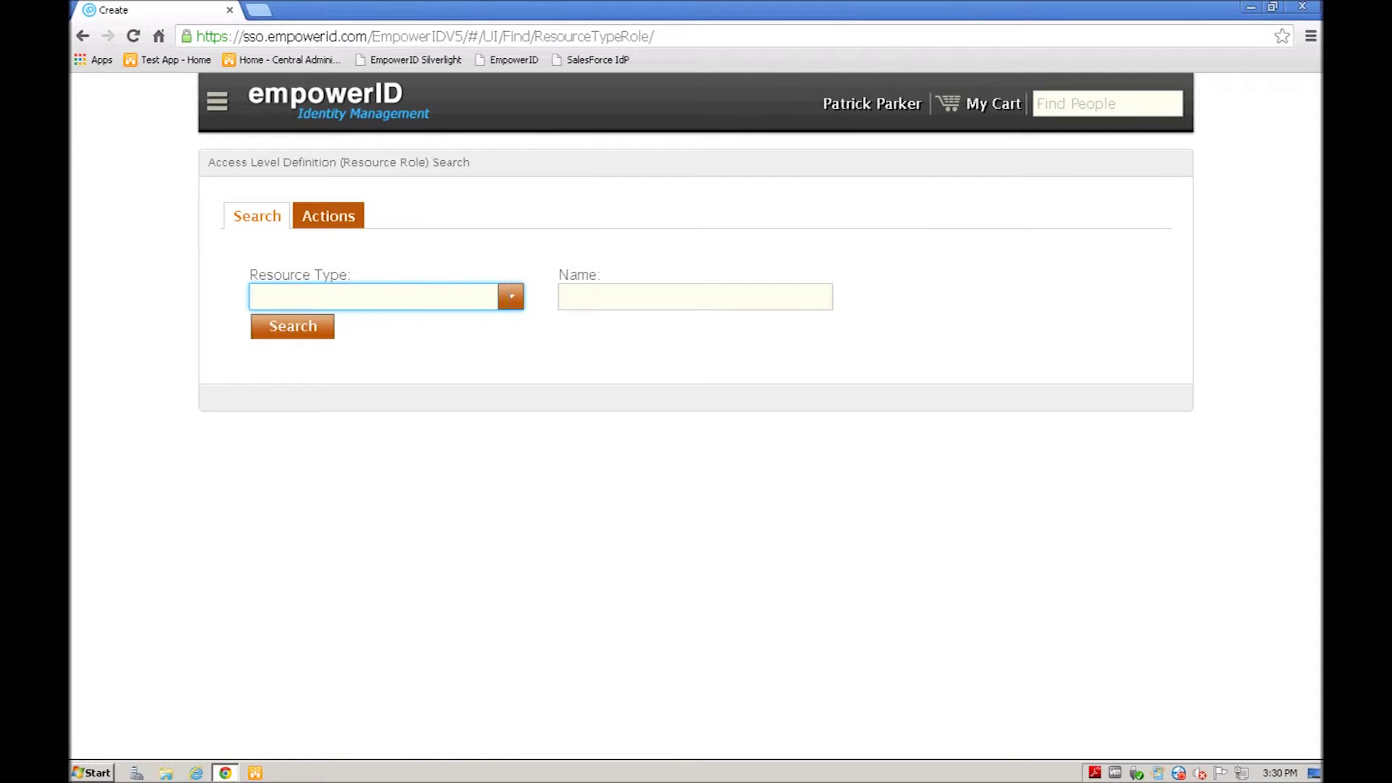
Step: Search access levels for resource type Person and open Self Service Profile edit on page 2
{"action": "left_click", "coordinate": [511, 297]}
{"action": "scroll", "coordinate": [319, 536], "scroll_direction": "down", "scroll_amount": 2}
{"action": "scroll", "coordinate": [330, 529], "scroll_direction": "down", "scroll_amount": 10}
{"action": "left_click", "coordinate": [296, 457]}
{"action": "left_click", "coordinate": [297, 333]}
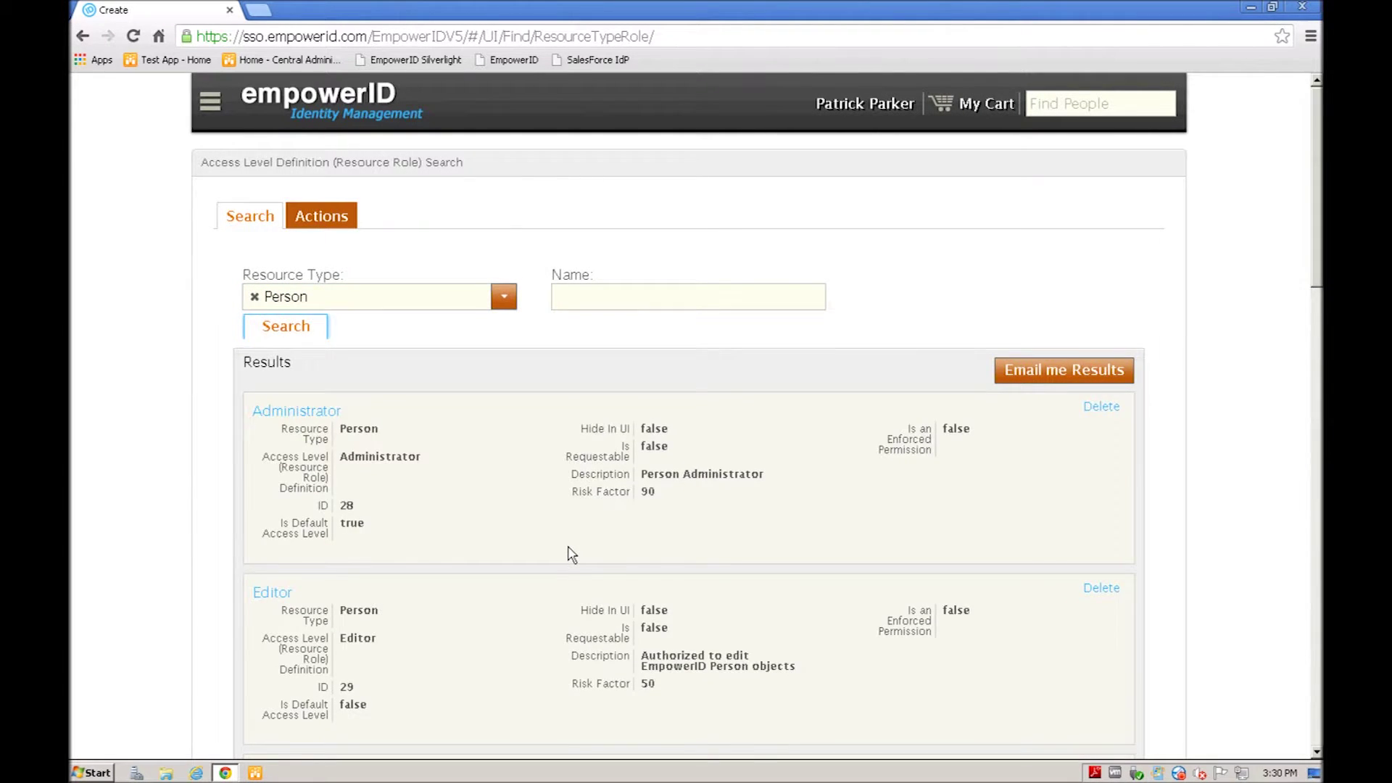
{"action": "scroll", "coordinate": [572, 555], "scroll_direction": "down", "scroll_amount": 20}
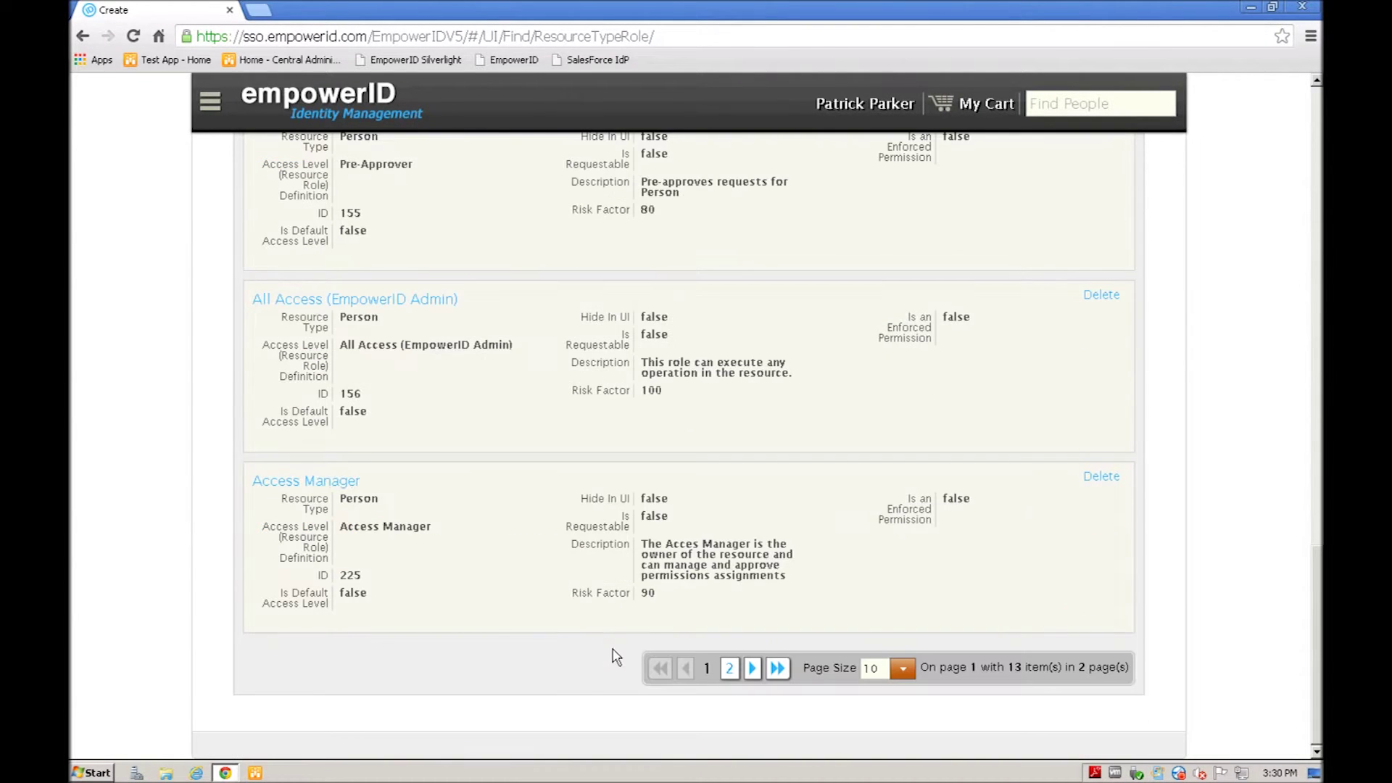
{"action": "left_click", "coordinate": [752, 667]}
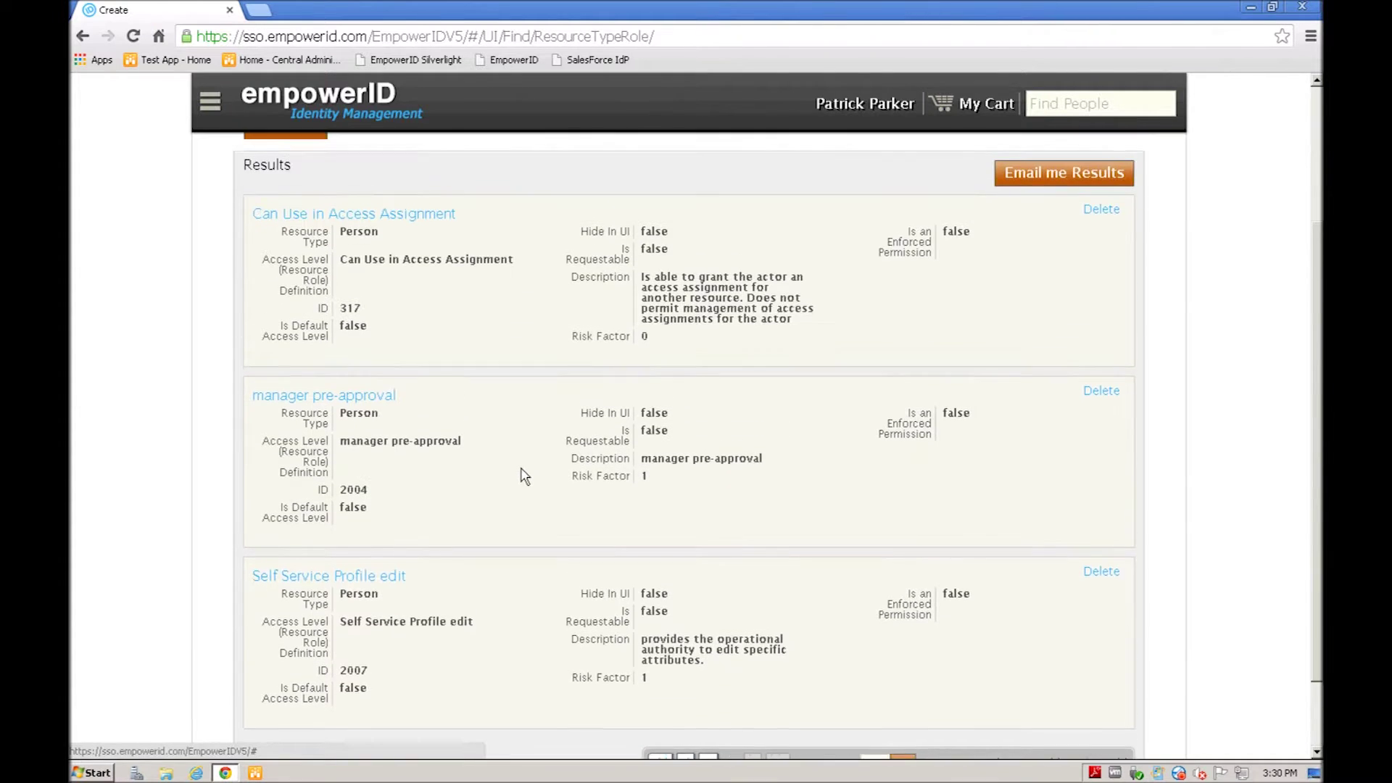
{"action": "scroll", "coordinate": [516, 493], "scroll_direction": "down", "scroll_amount": 3}
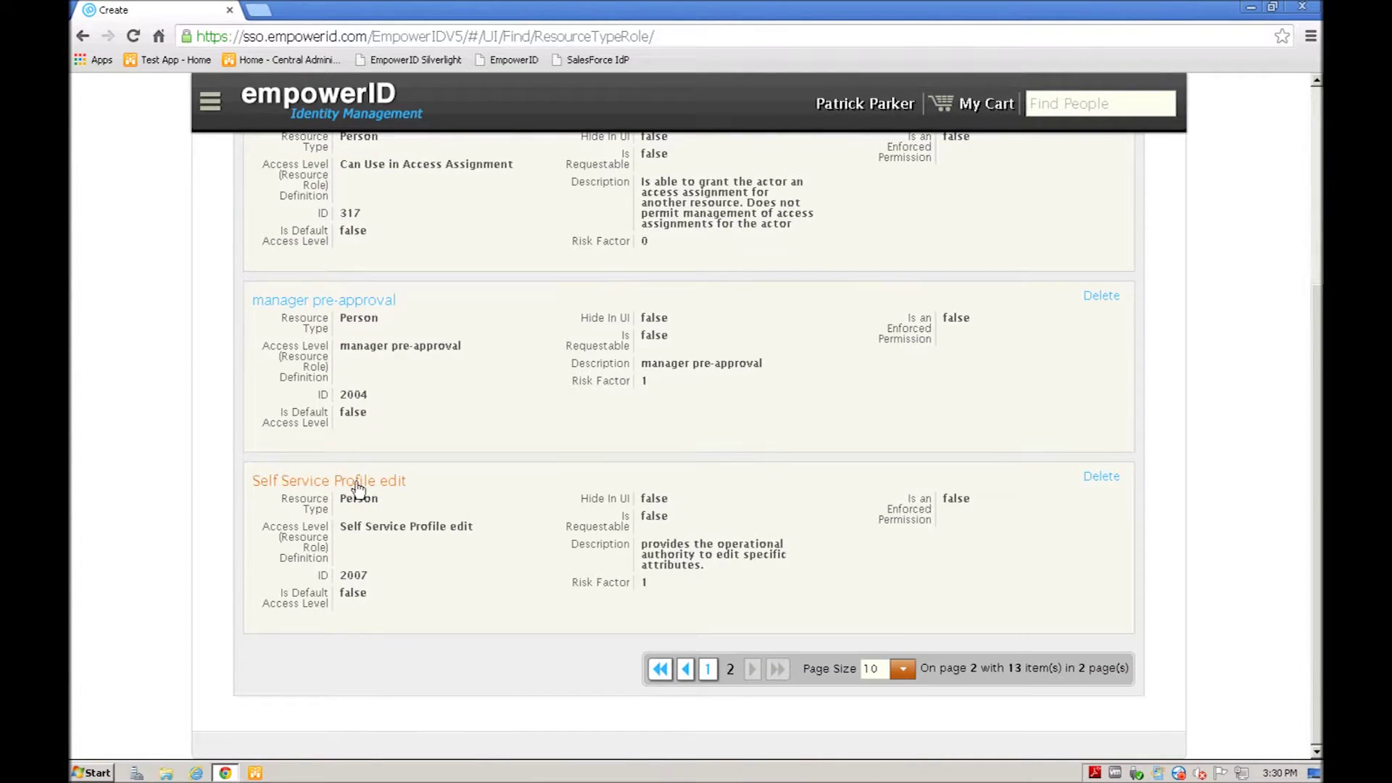
{"action": "left_click", "coordinate": [355, 487]}
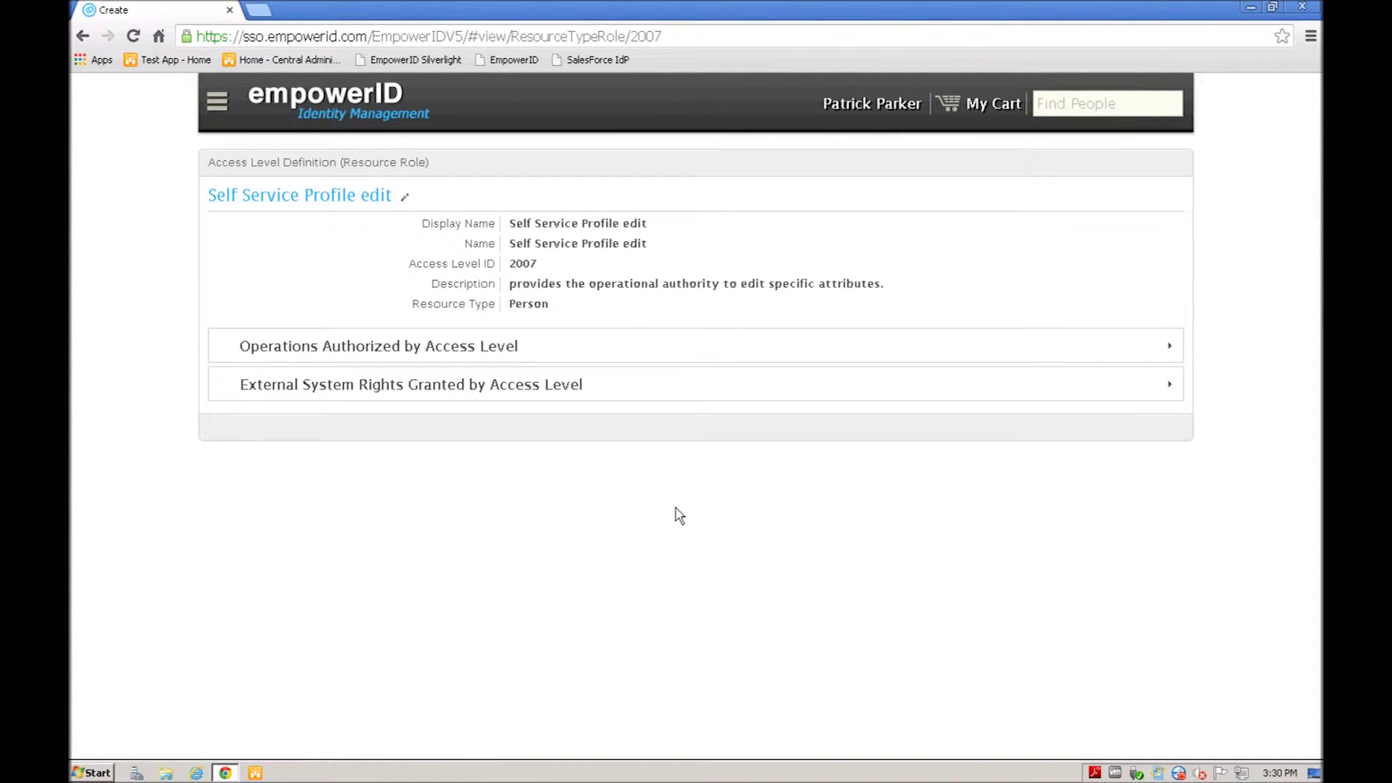
Step: Add Edit Phone Numbers and Edit Email Addresses to the authorized operations
{"action": "left_click", "coordinate": [353, 348]}
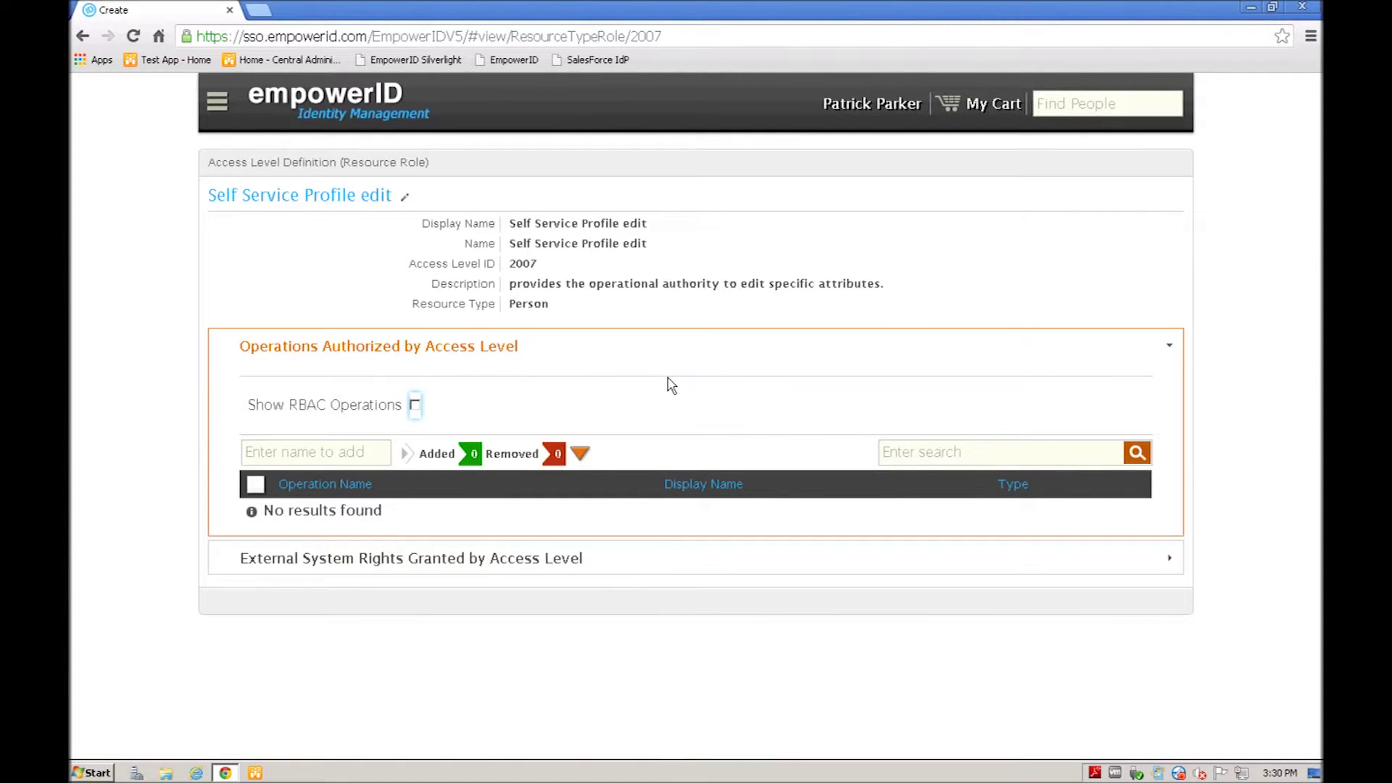
{"action": "key", "text": "Tab"}
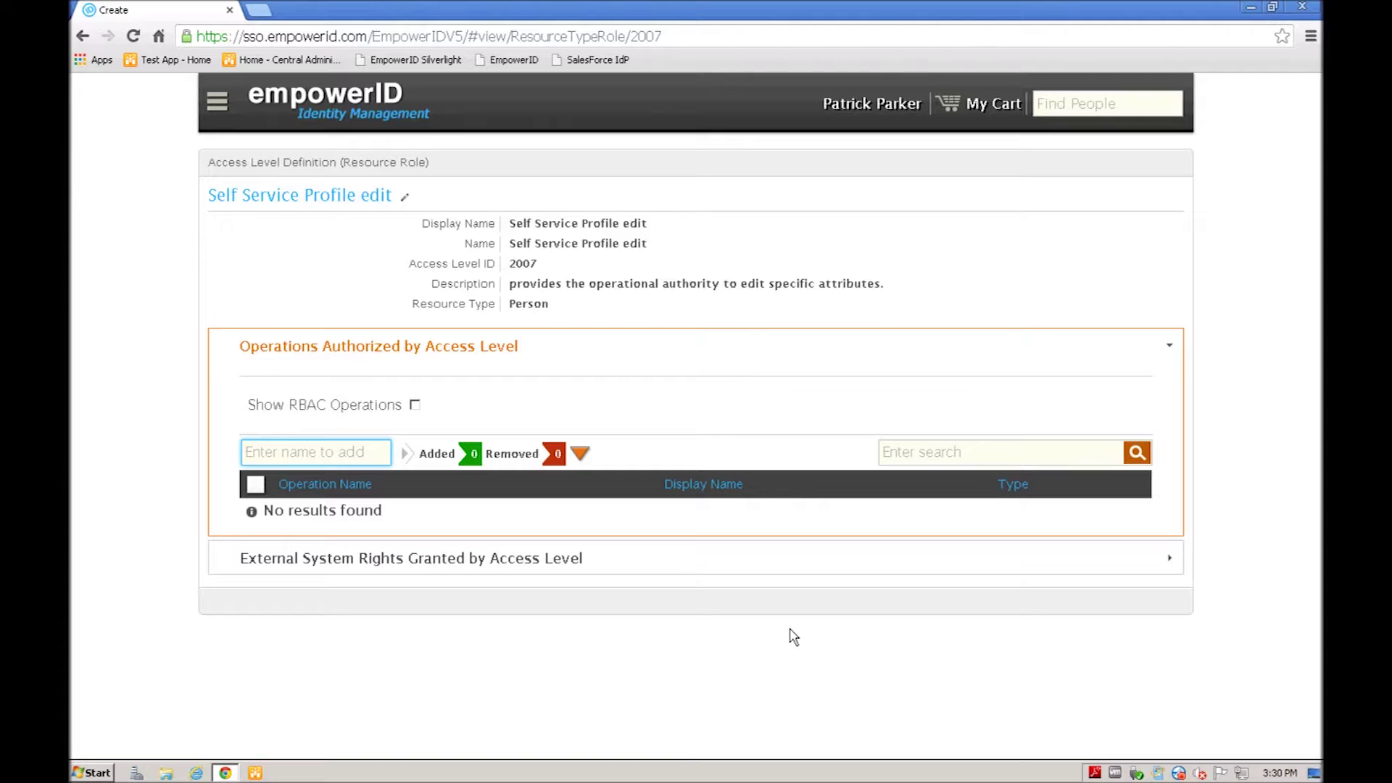
{"action": "type", "text": "edit phon"}
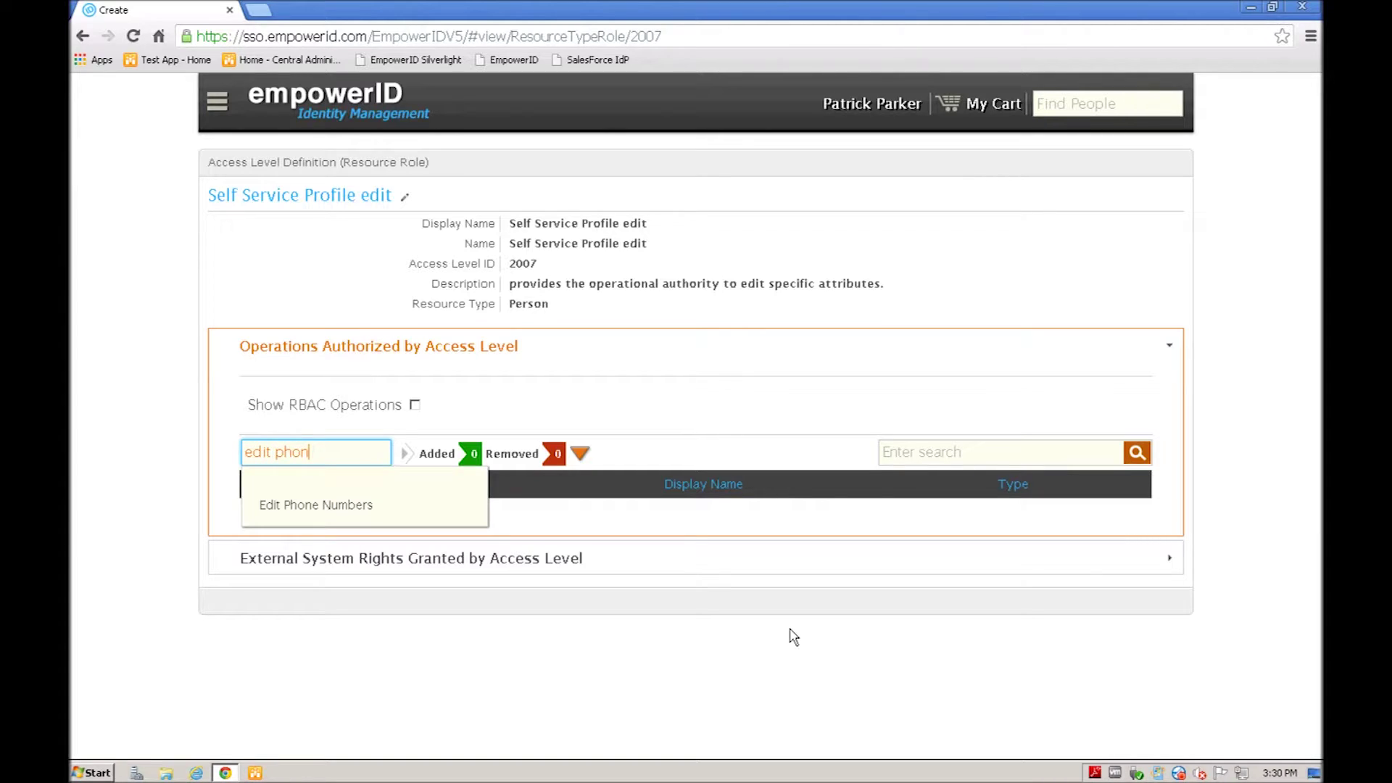
{"action": "left_click", "coordinate": [330, 508]}
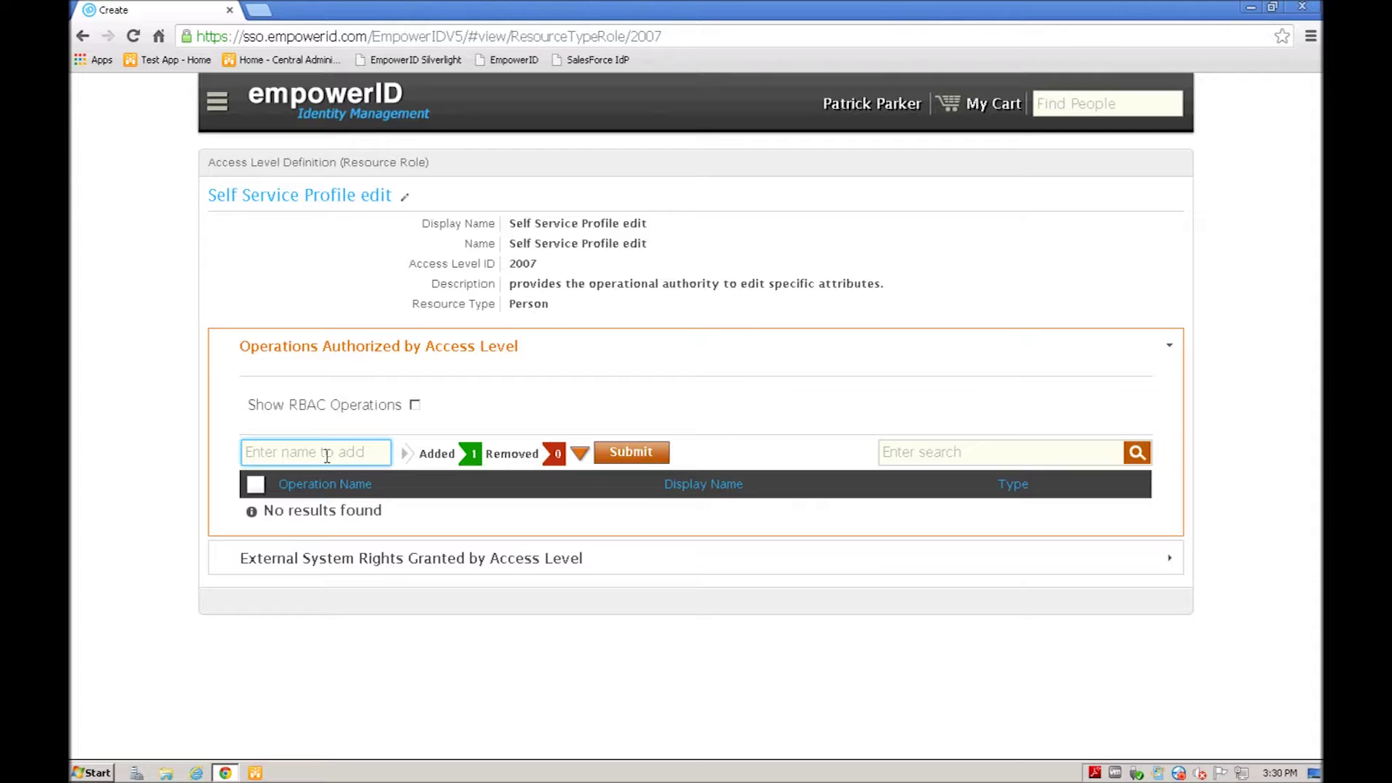
{"action": "type", "text": "edit email"}
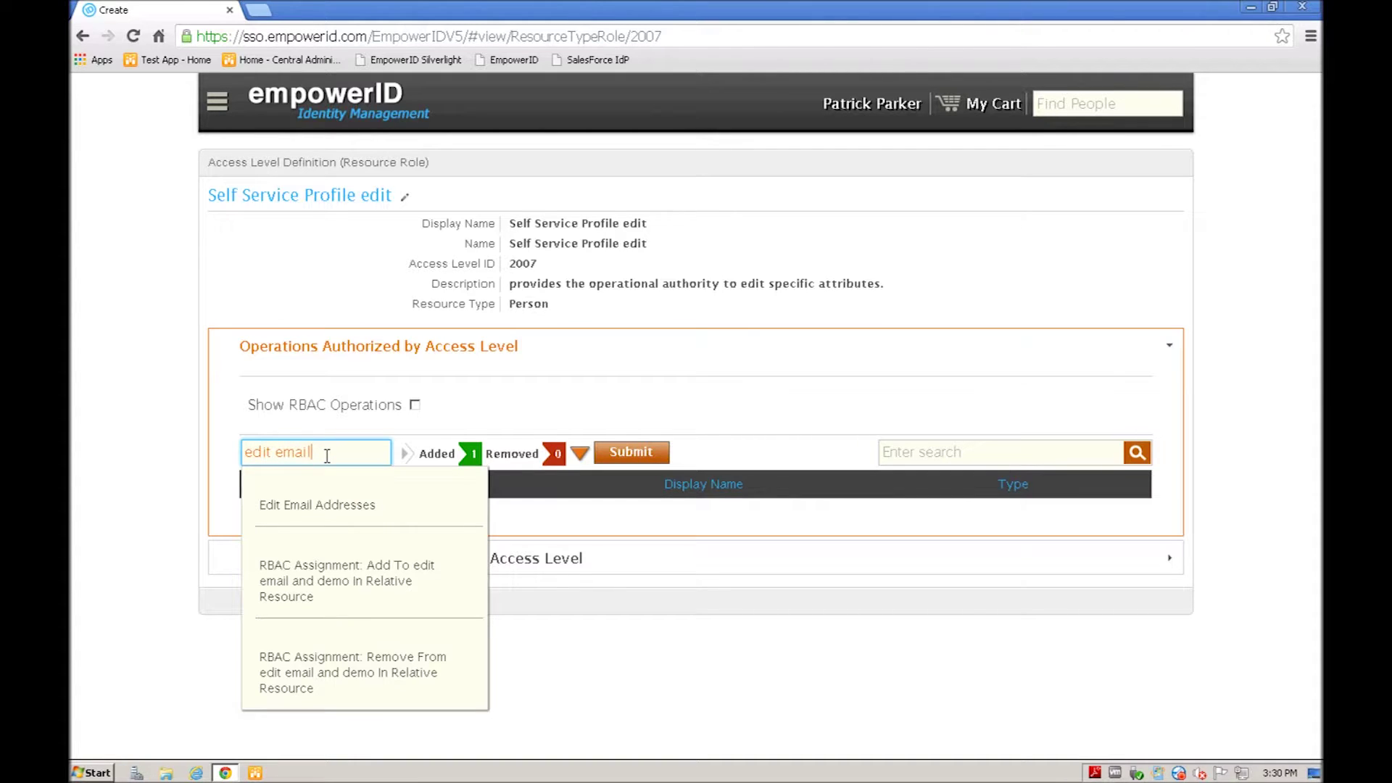
{"action": "left_click", "coordinate": [332, 506]}
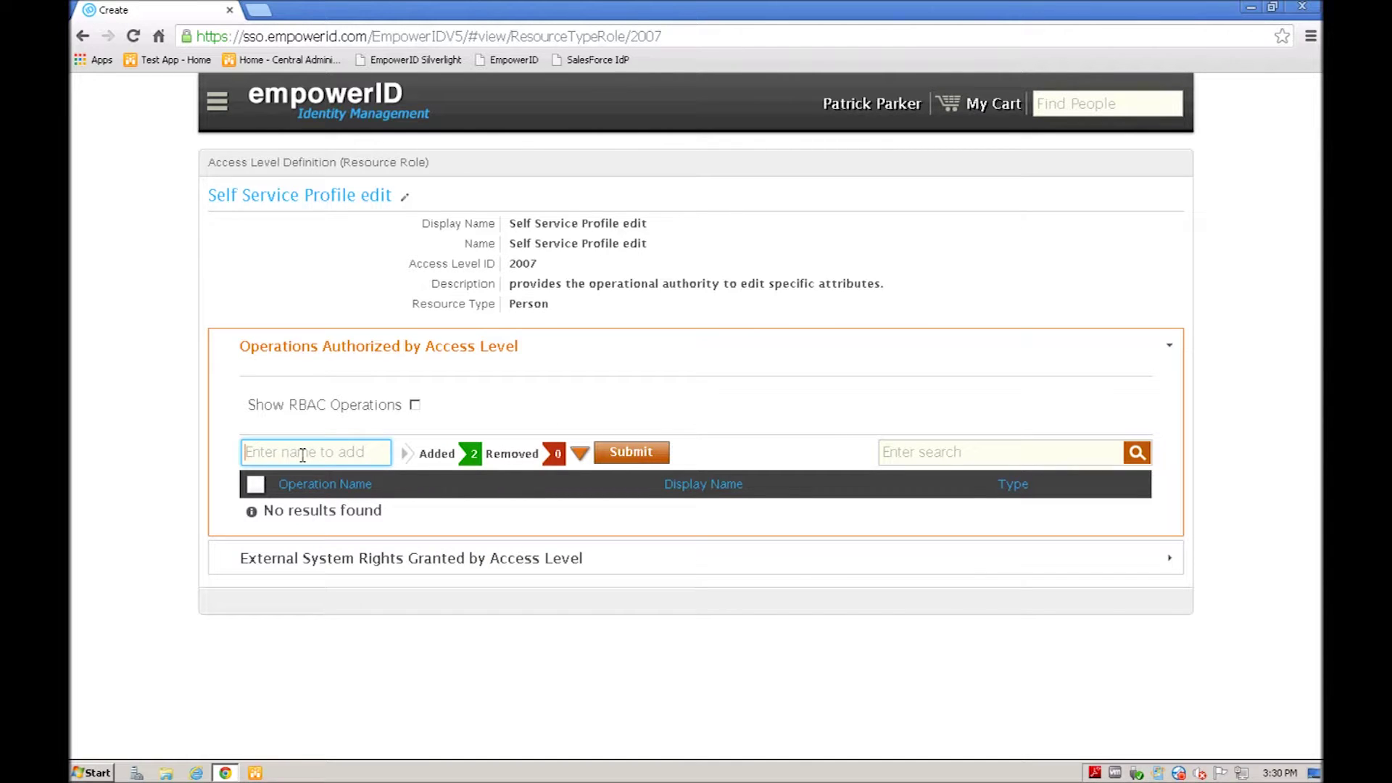
Step: Add Edit Person About Attribute and Edit Person Demographics, review the Added list, and submit
{"action": "type", "text": "edit person a"}
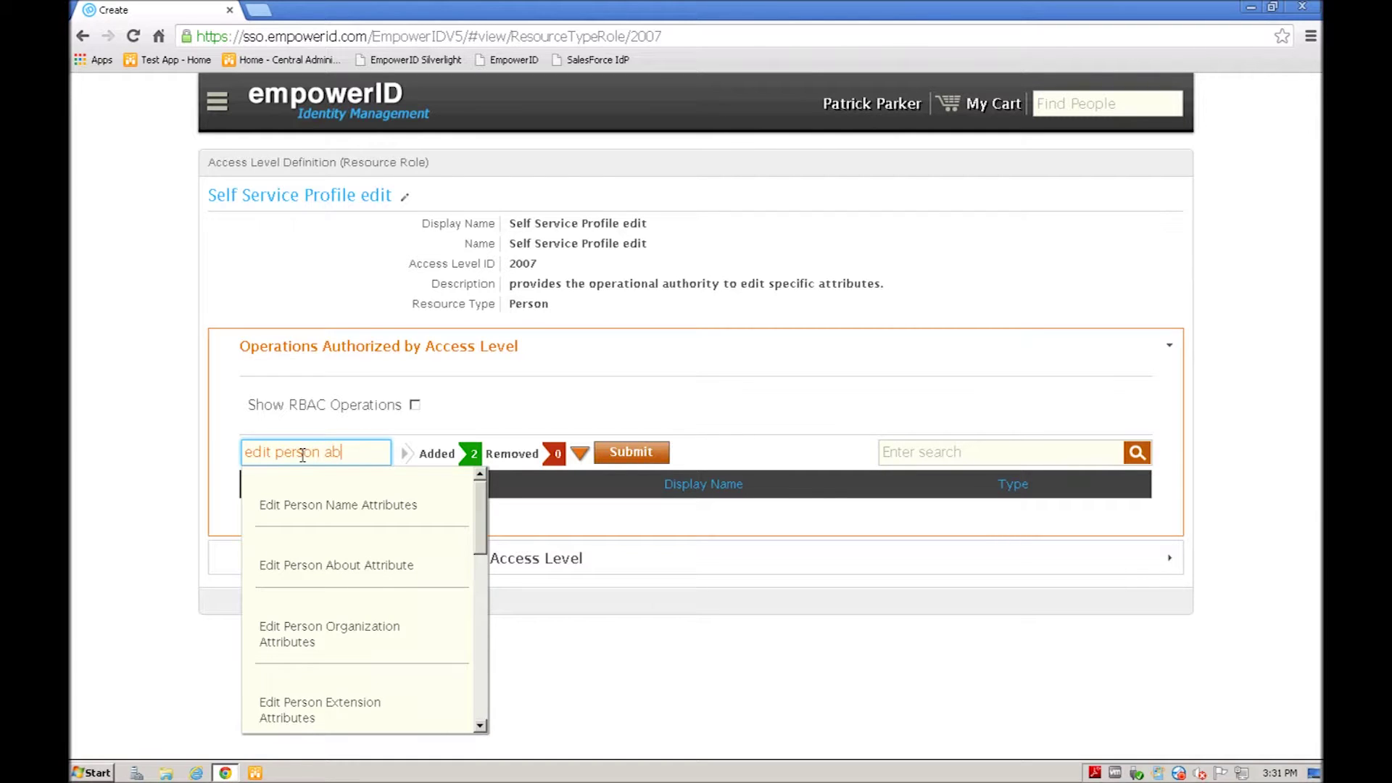
{"action": "key", "text": "BackSpace"}
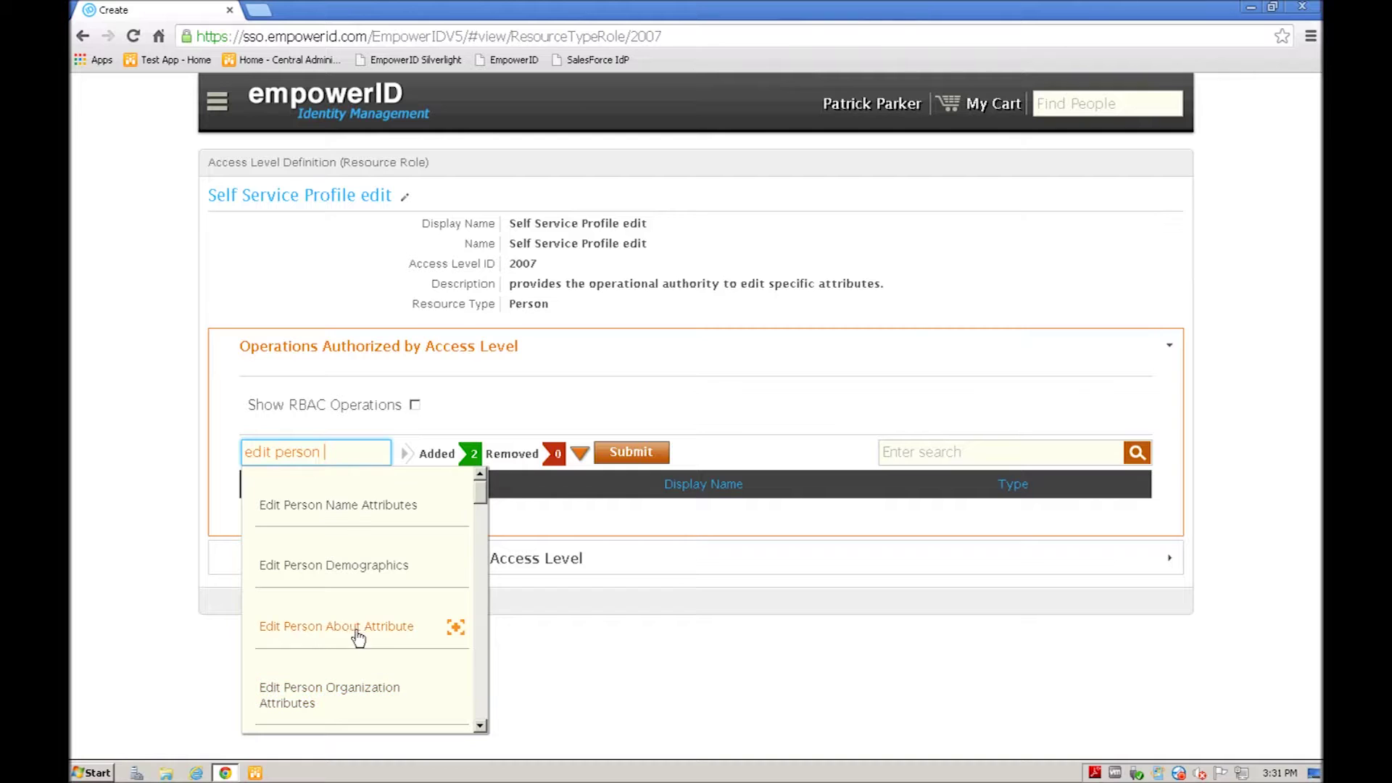
{"action": "left_click", "coordinate": [351, 629]}
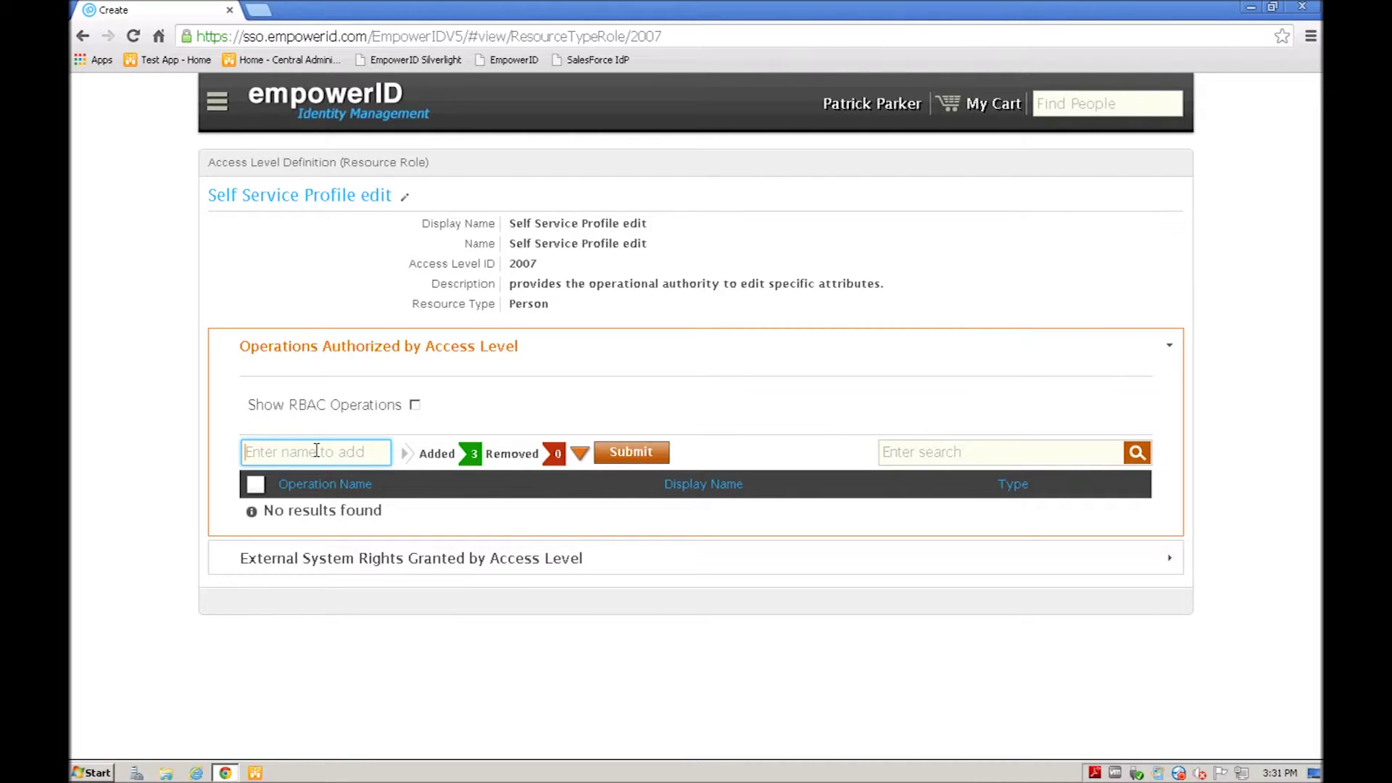
{"action": "type", "text": "edit person d"}
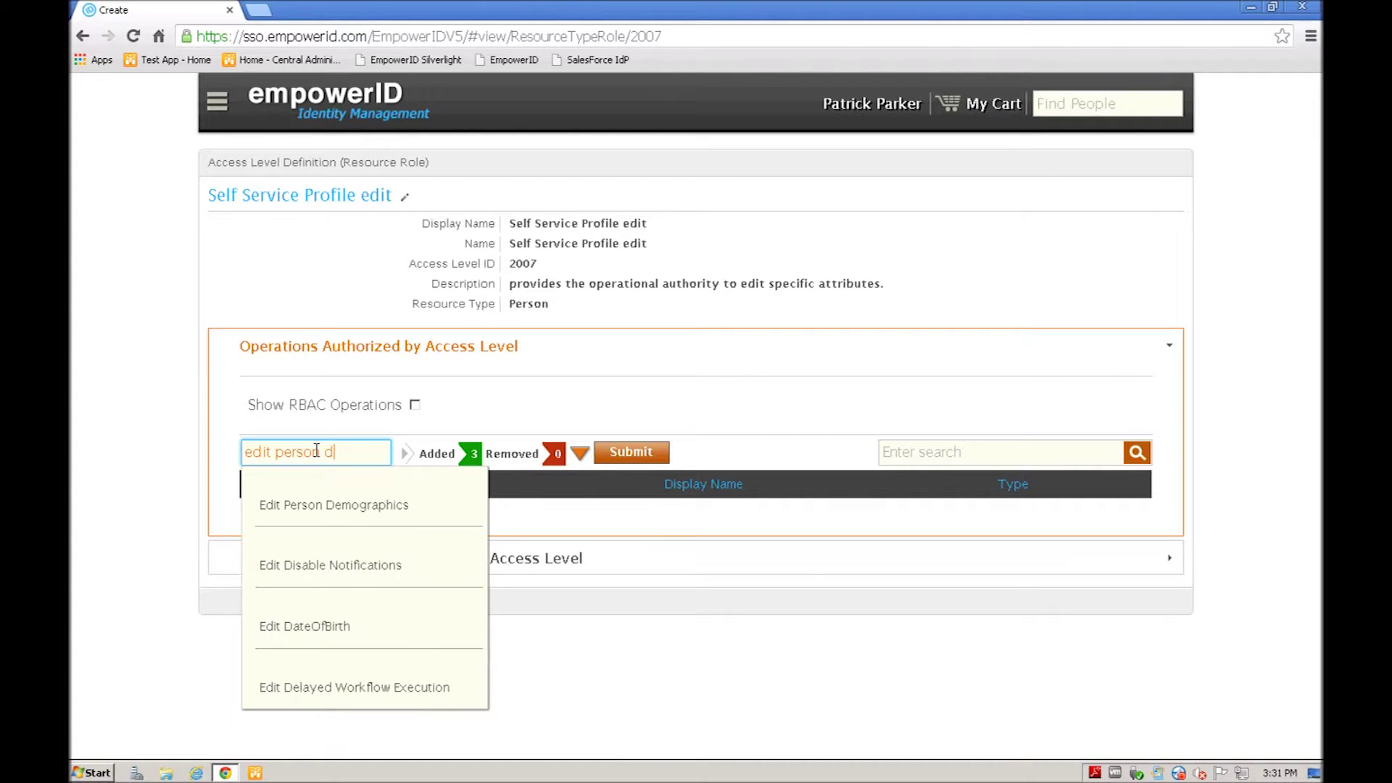
{"action": "left_click", "coordinate": [356, 505]}
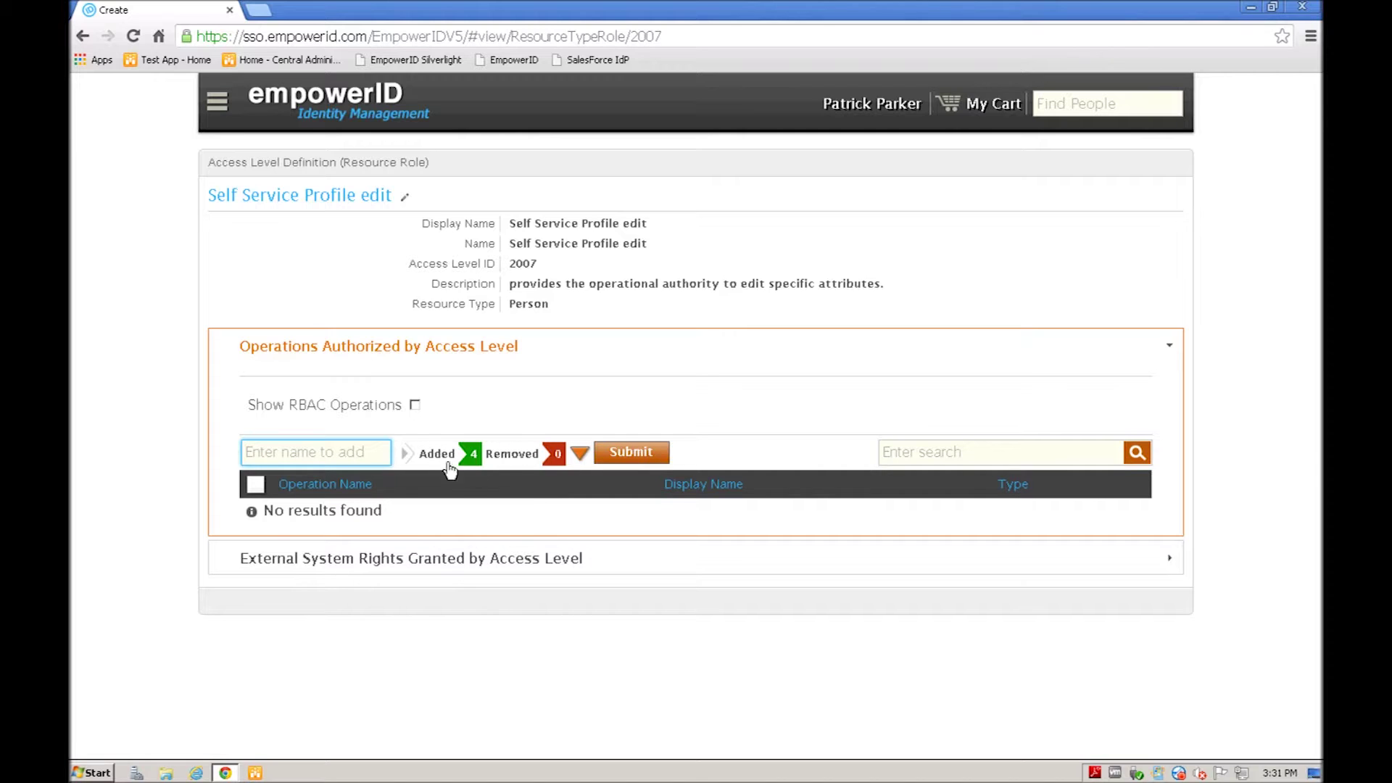
{"action": "left_click", "coordinate": [579, 455]}
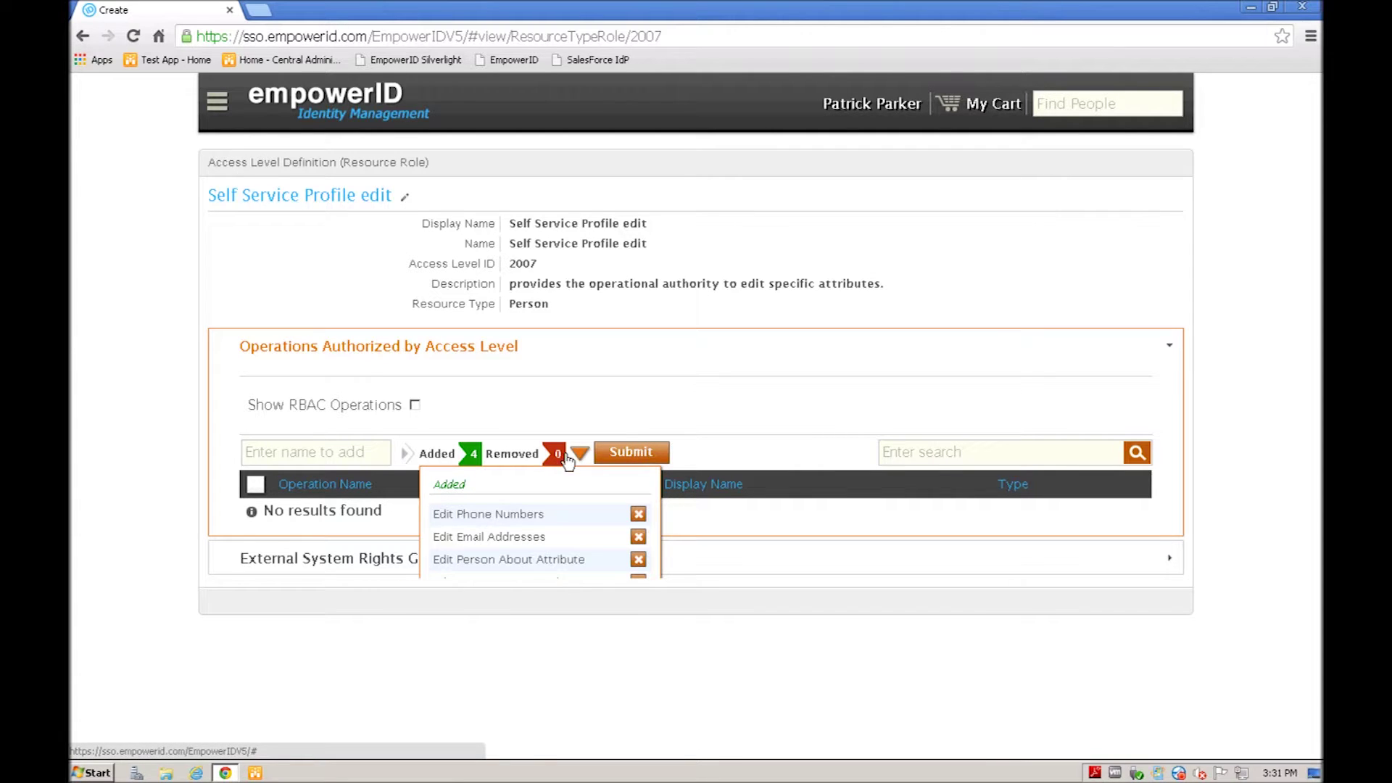
{"action": "left_click", "coordinate": [627, 453]}
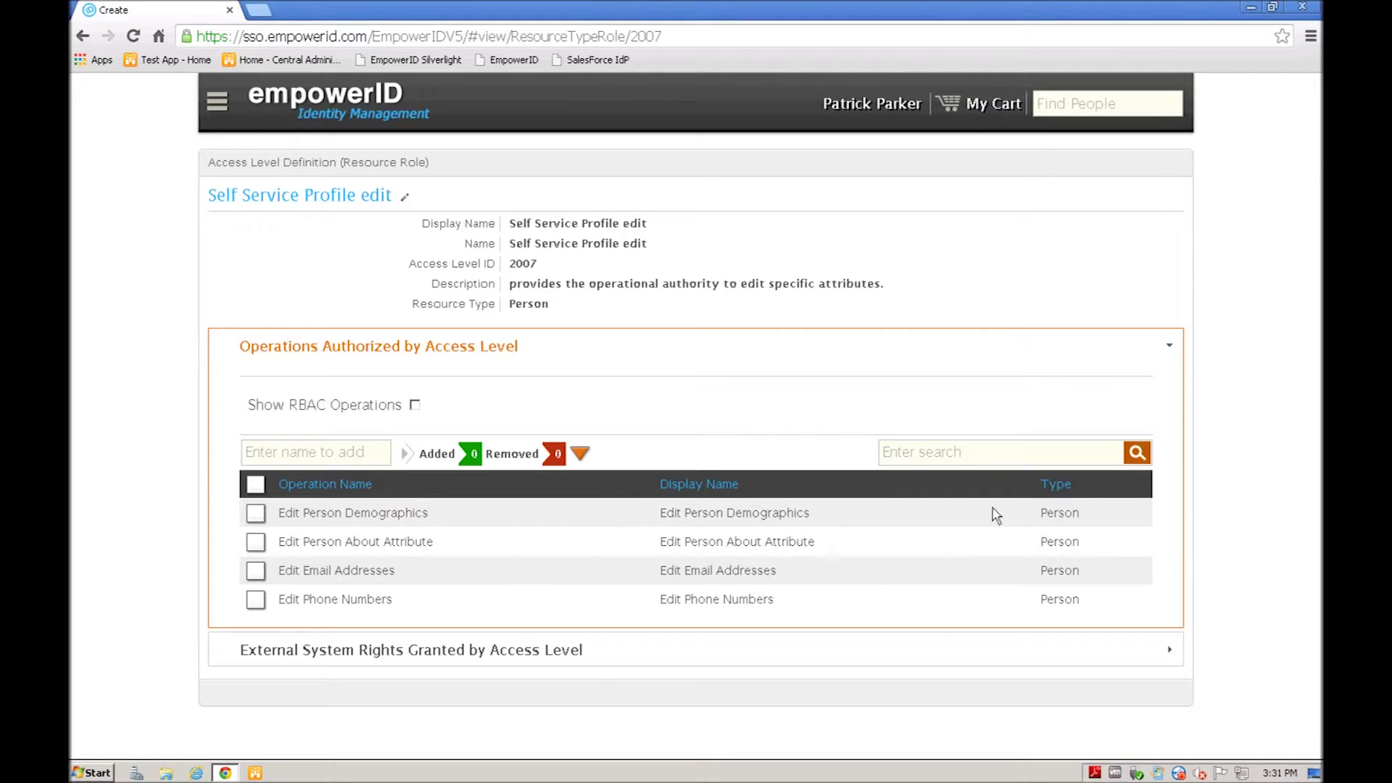
Step: Collapse the Operations Authorized by Access Level section and return to the EmpowerID home page
{"action": "left_click", "coordinate": [1170, 349]}
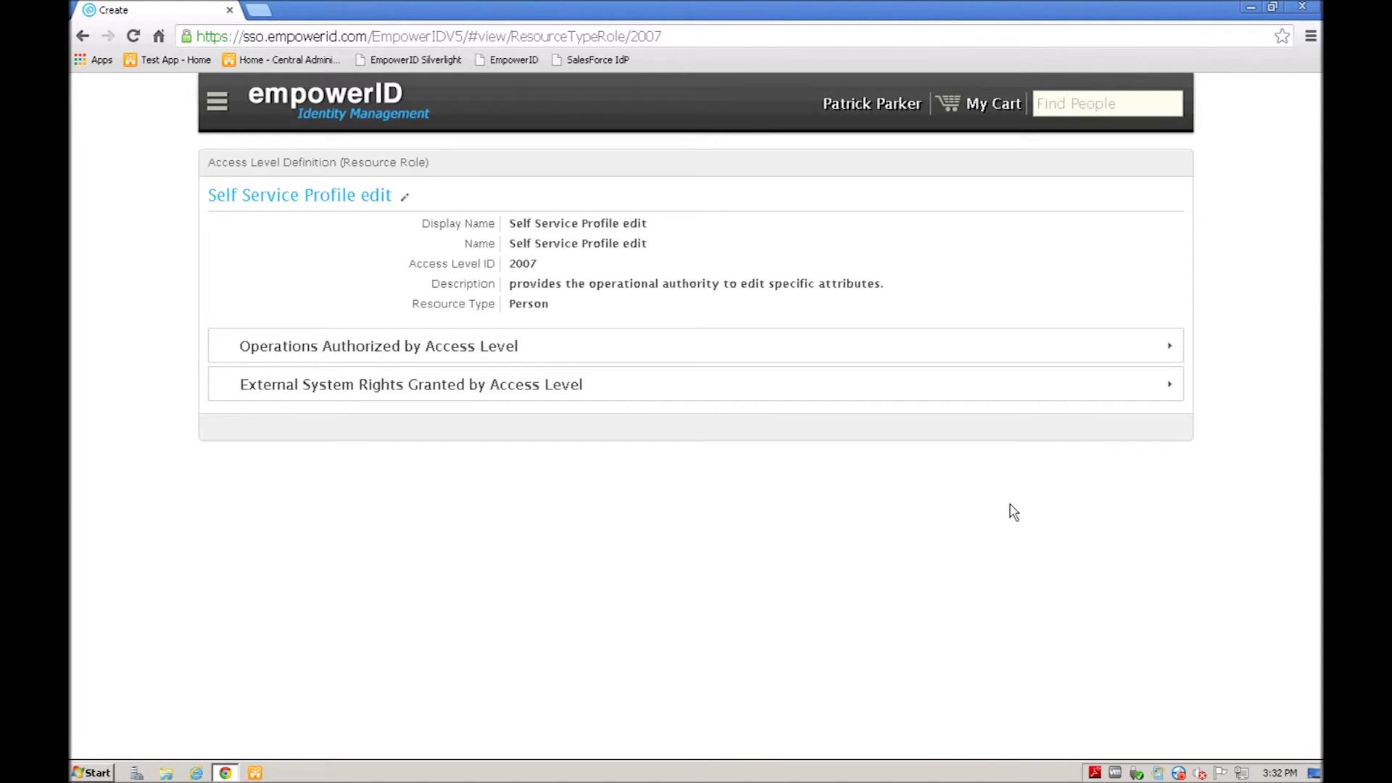
{"action": "left_click", "coordinate": [325, 100]}
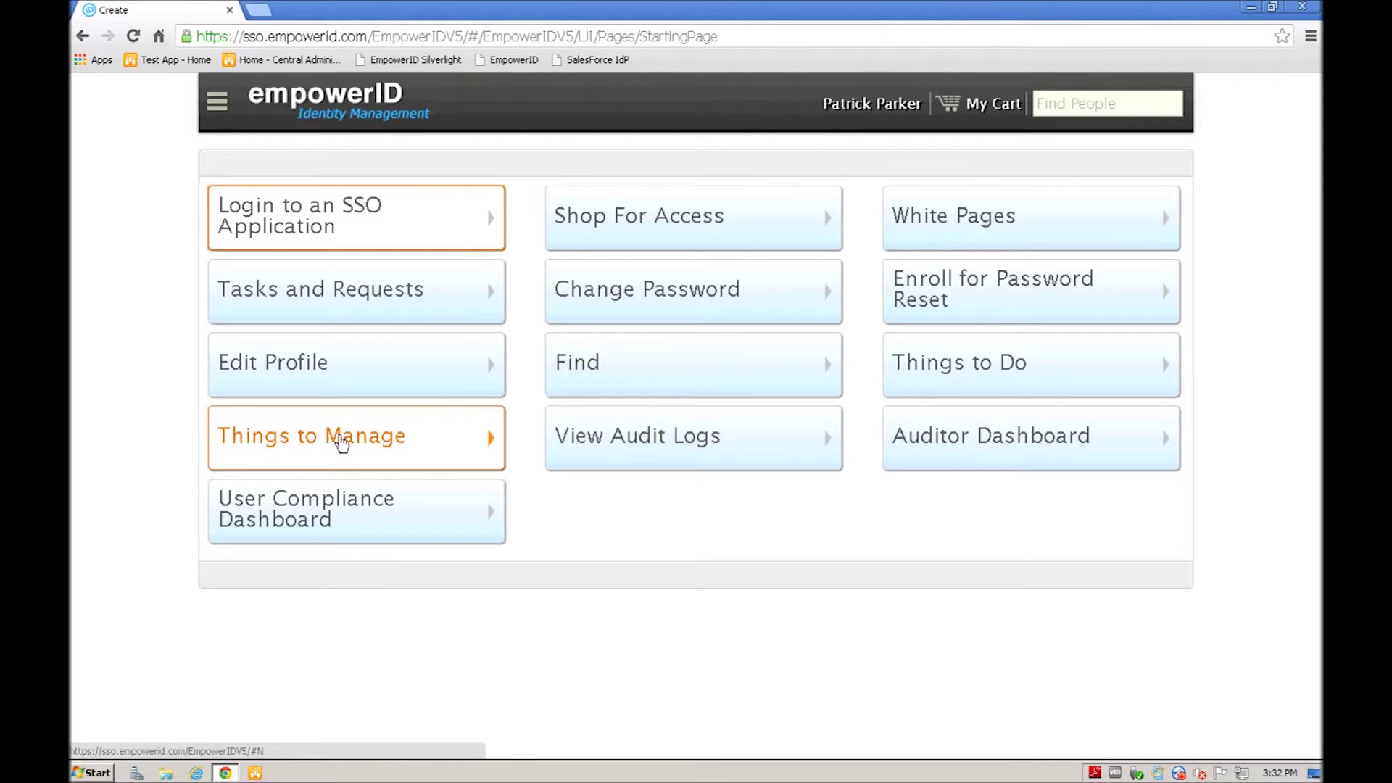
Step: Open Find Management Roles and Definitions and pick the Self-Service User role's details
{"action": "left_click", "coordinate": [584, 368]}
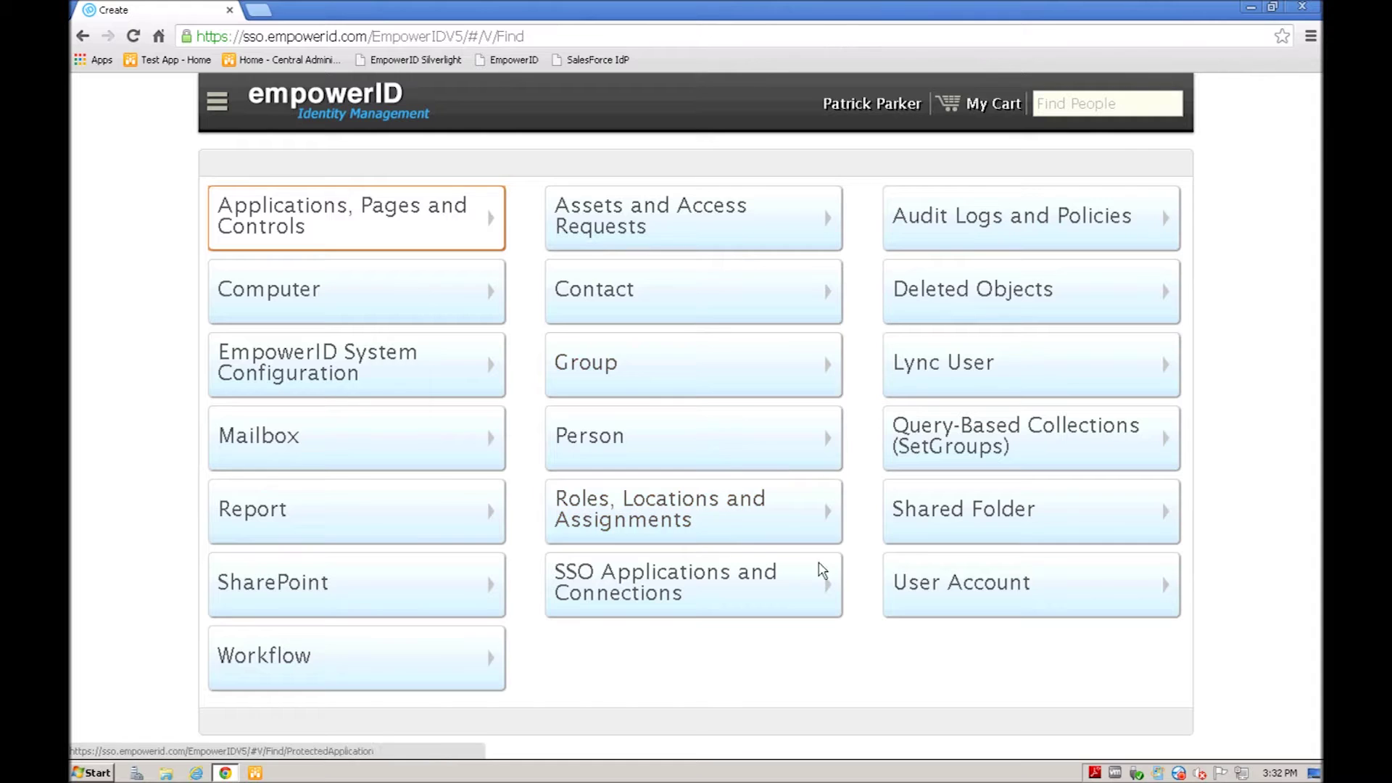
{"action": "left_click", "coordinate": [661, 510]}
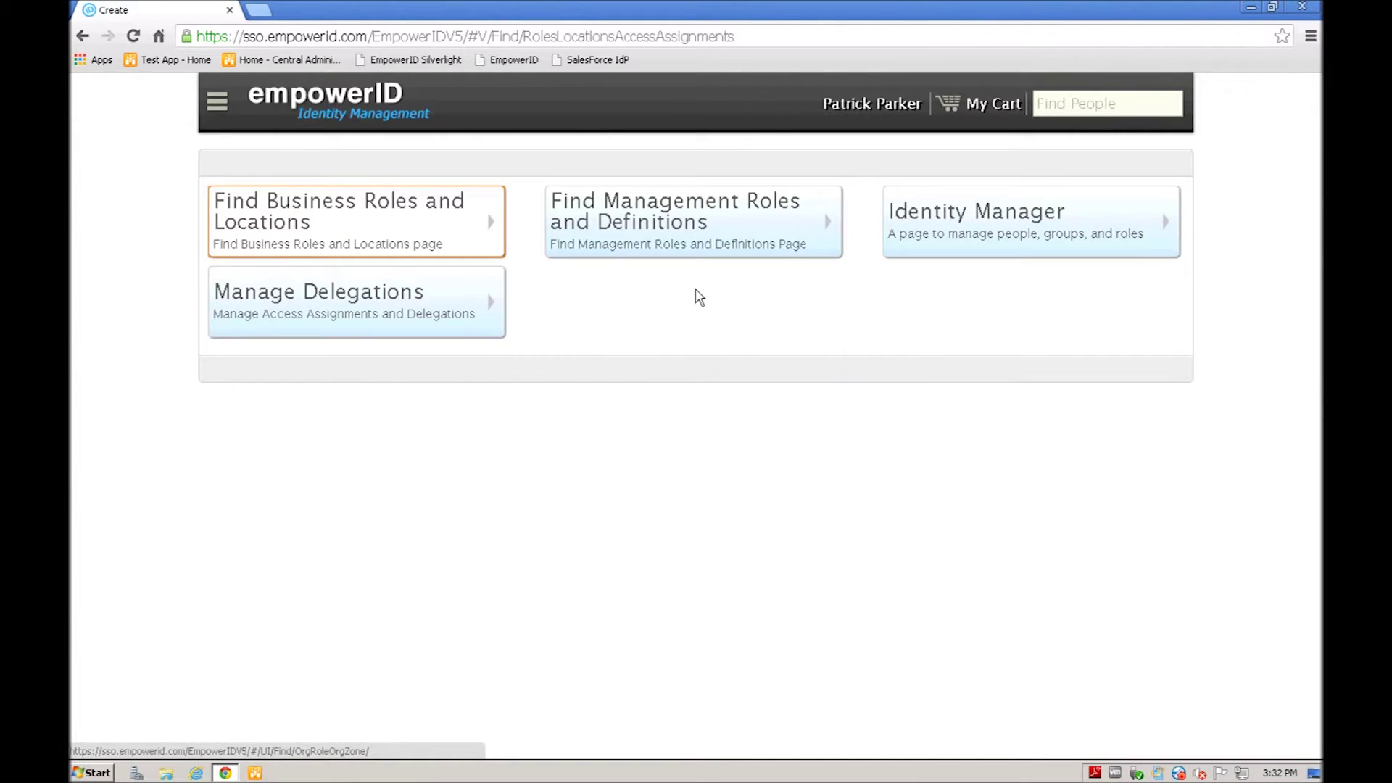
{"action": "left_click", "coordinate": [678, 206]}
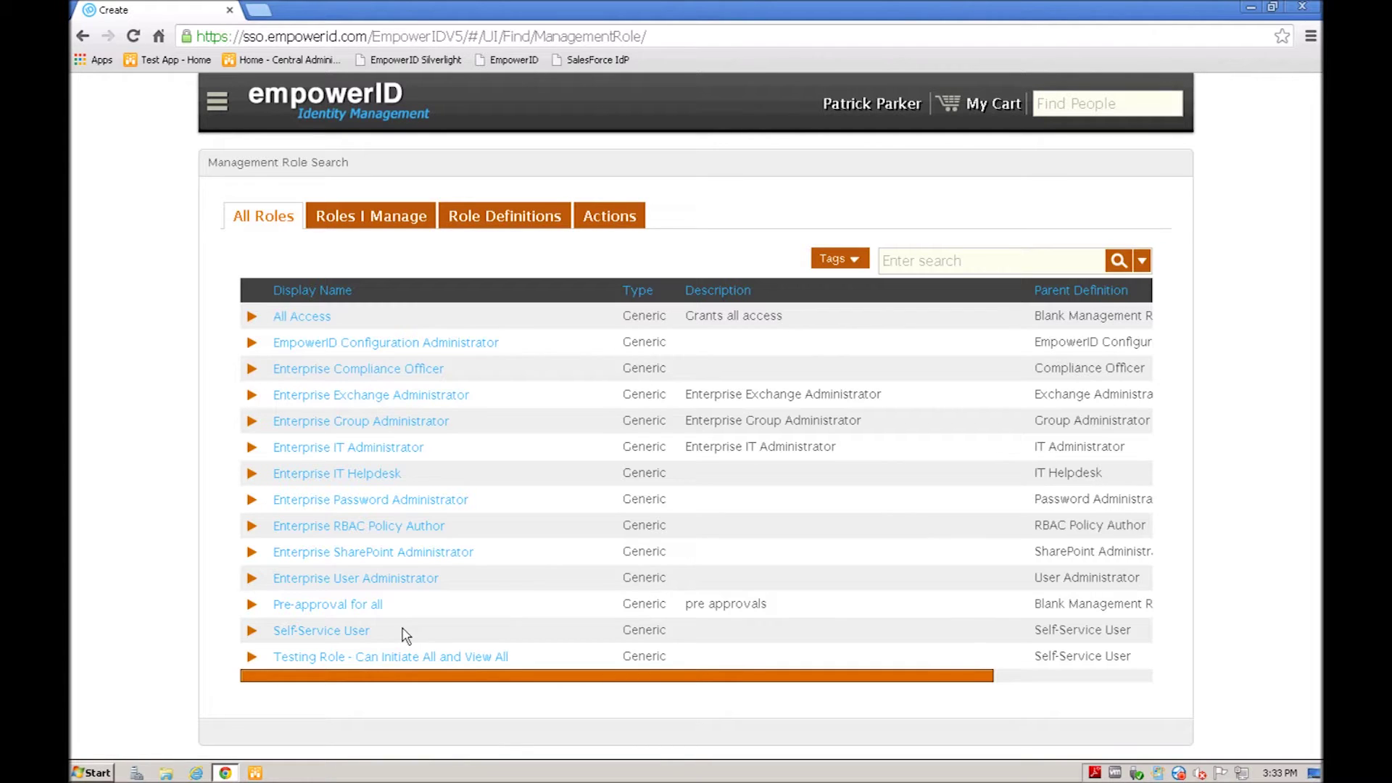
{"action": "left_click", "coordinate": [319, 631]}
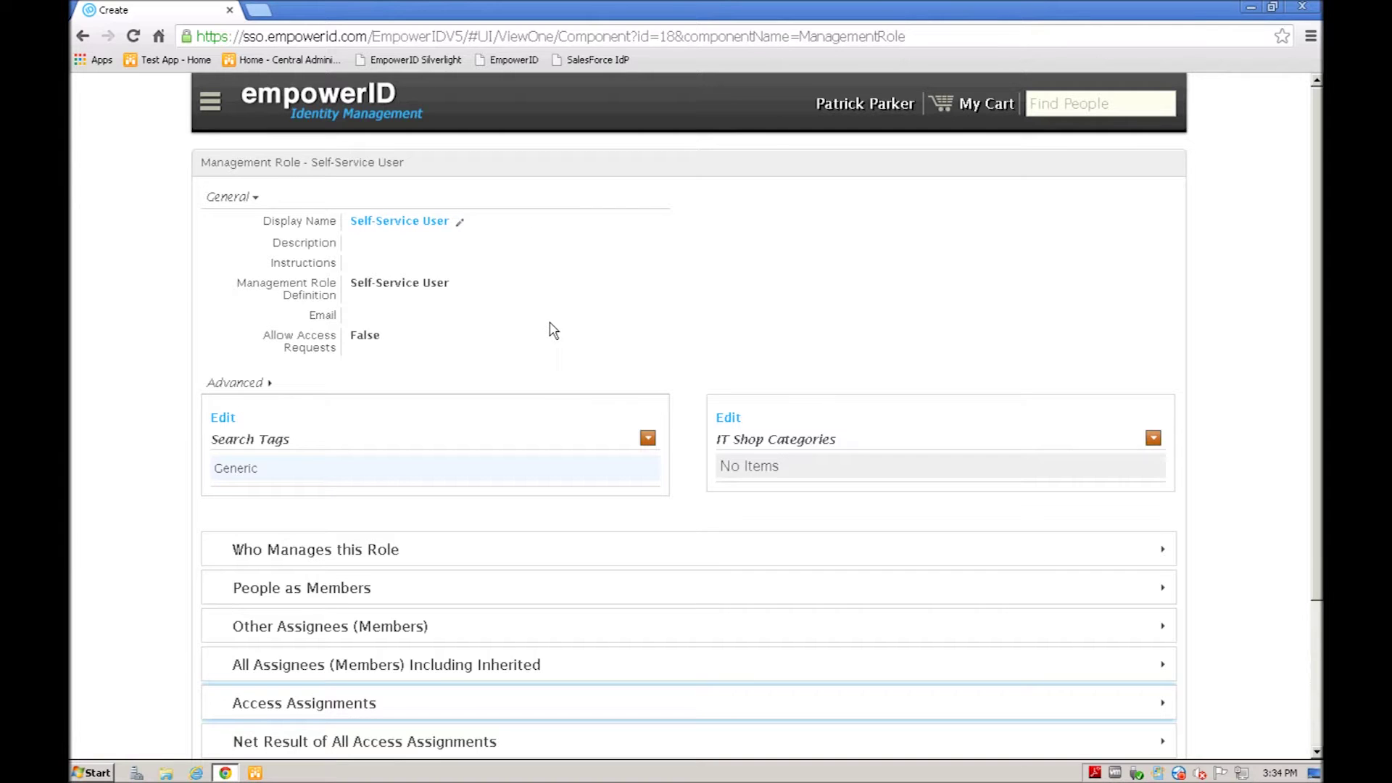
Step: In Access Assignments, switch to Relative assignments and start a new one
{"action": "scroll", "coordinate": [553, 332], "scroll_direction": "down", "scroll_amount": 1}
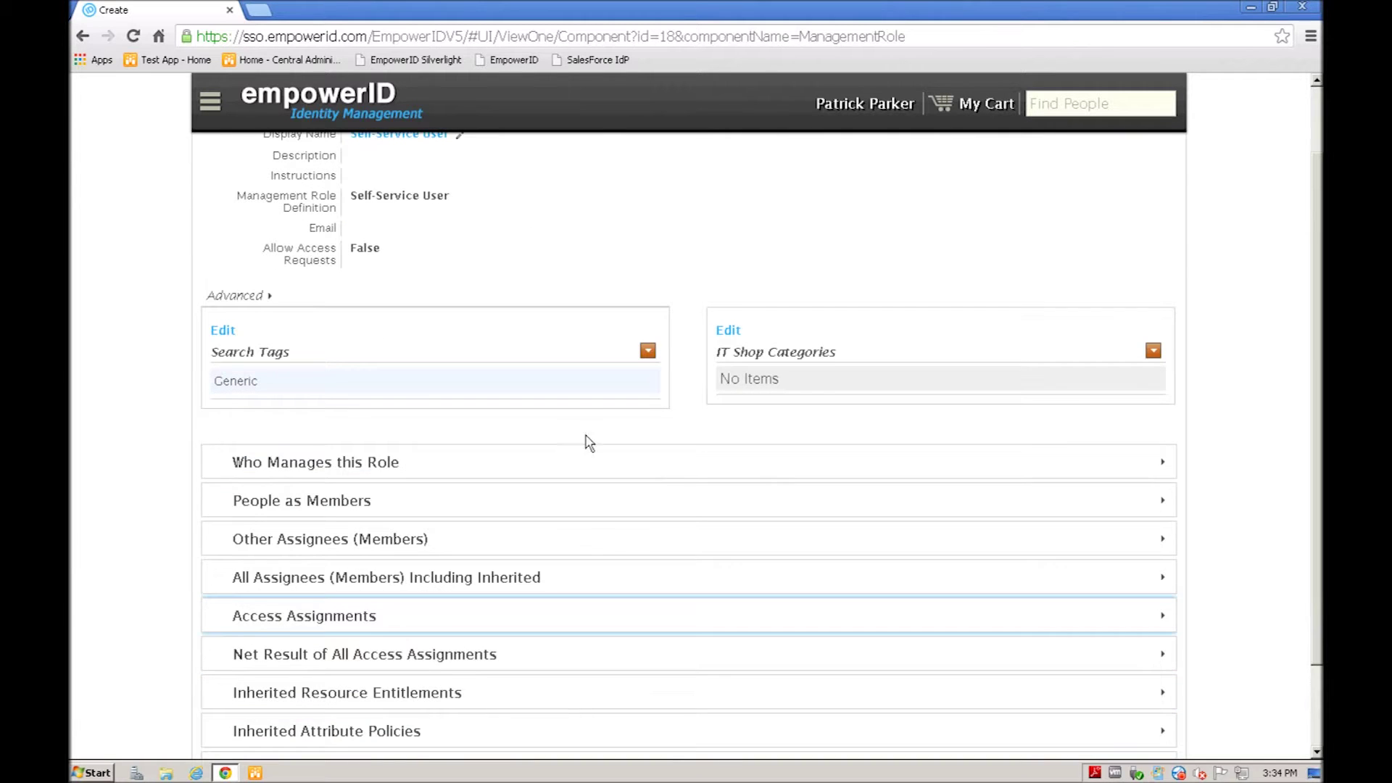
{"action": "left_click", "coordinate": [329, 618]}
{"action": "scroll", "coordinate": [671, 559], "scroll_direction": "down", "scroll_amount": 5}
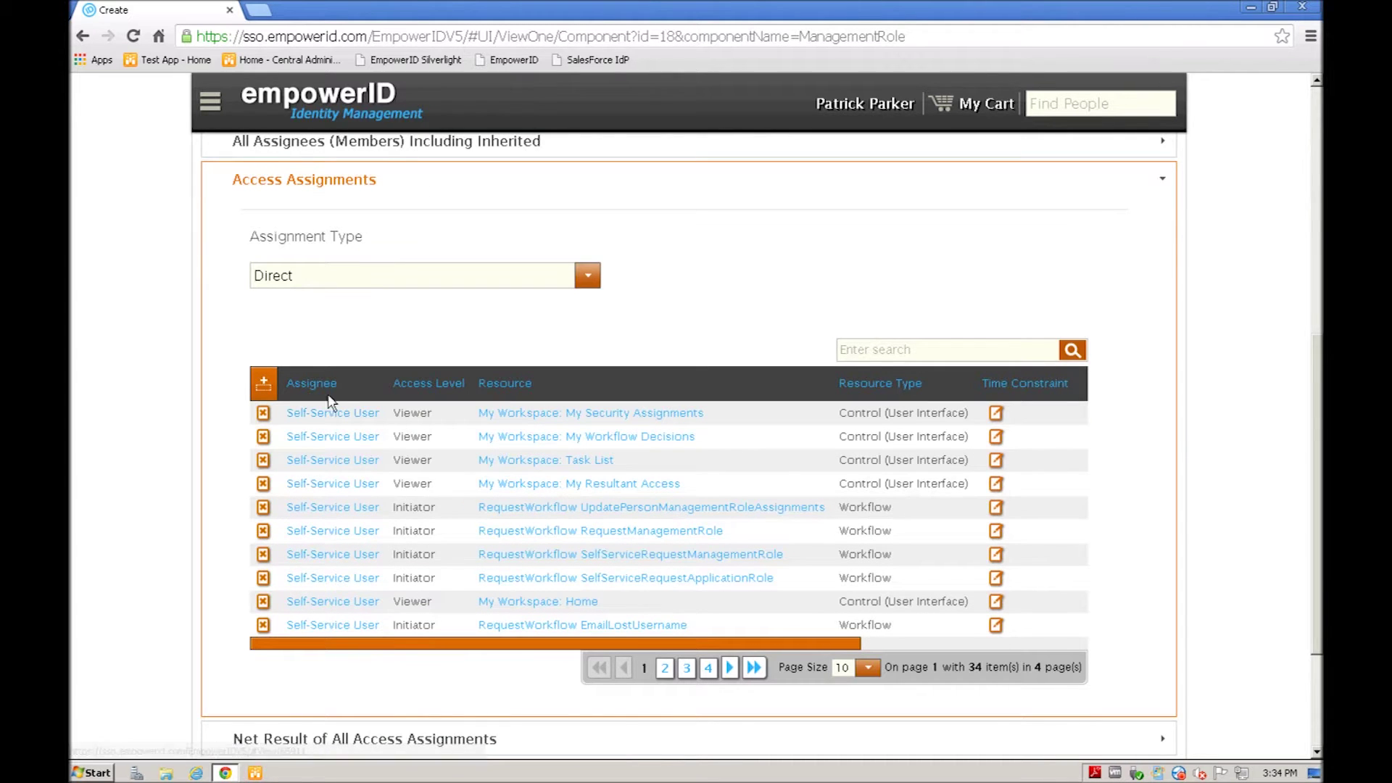
{"action": "left_click", "coordinate": [589, 278]}
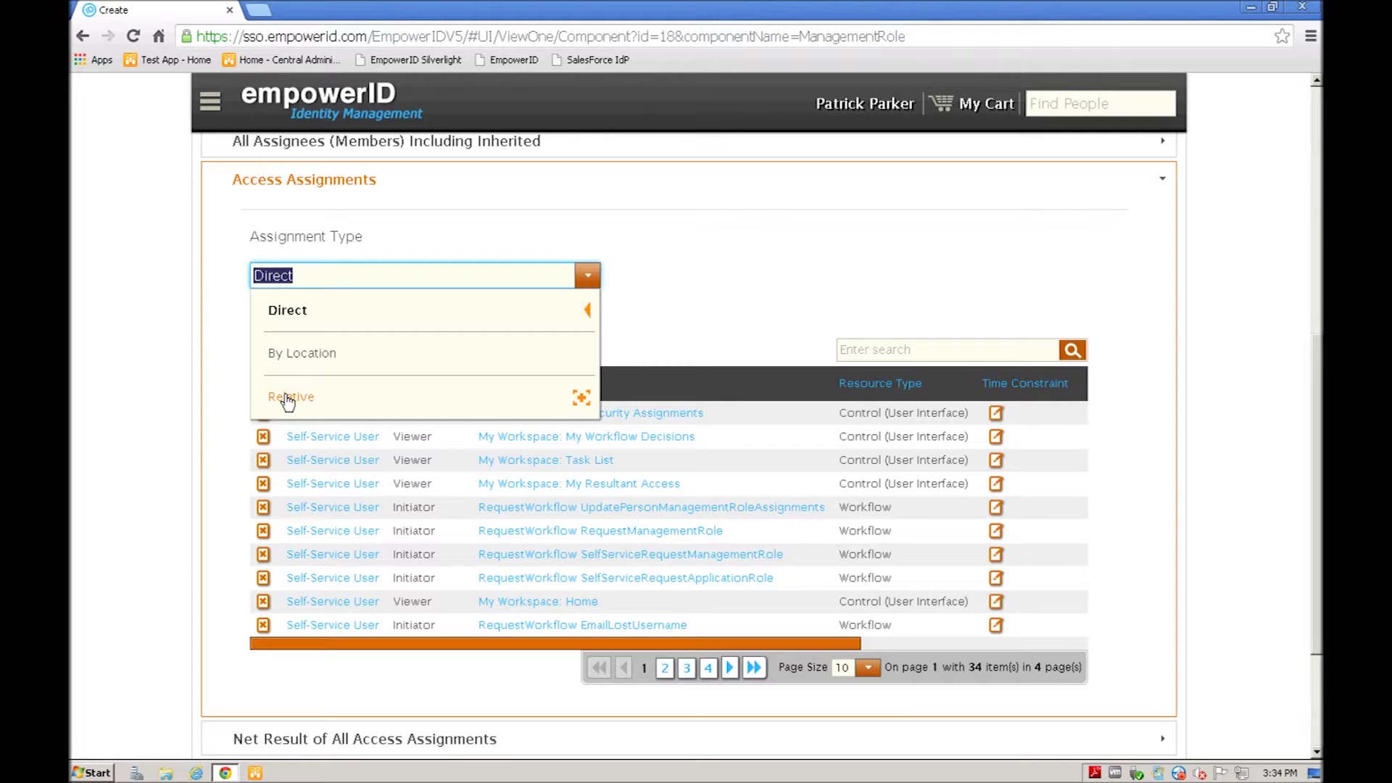
{"action": "scroll", "coordinate": [288, 402], "scroll_direction": "down", "scroll_amount": 1}
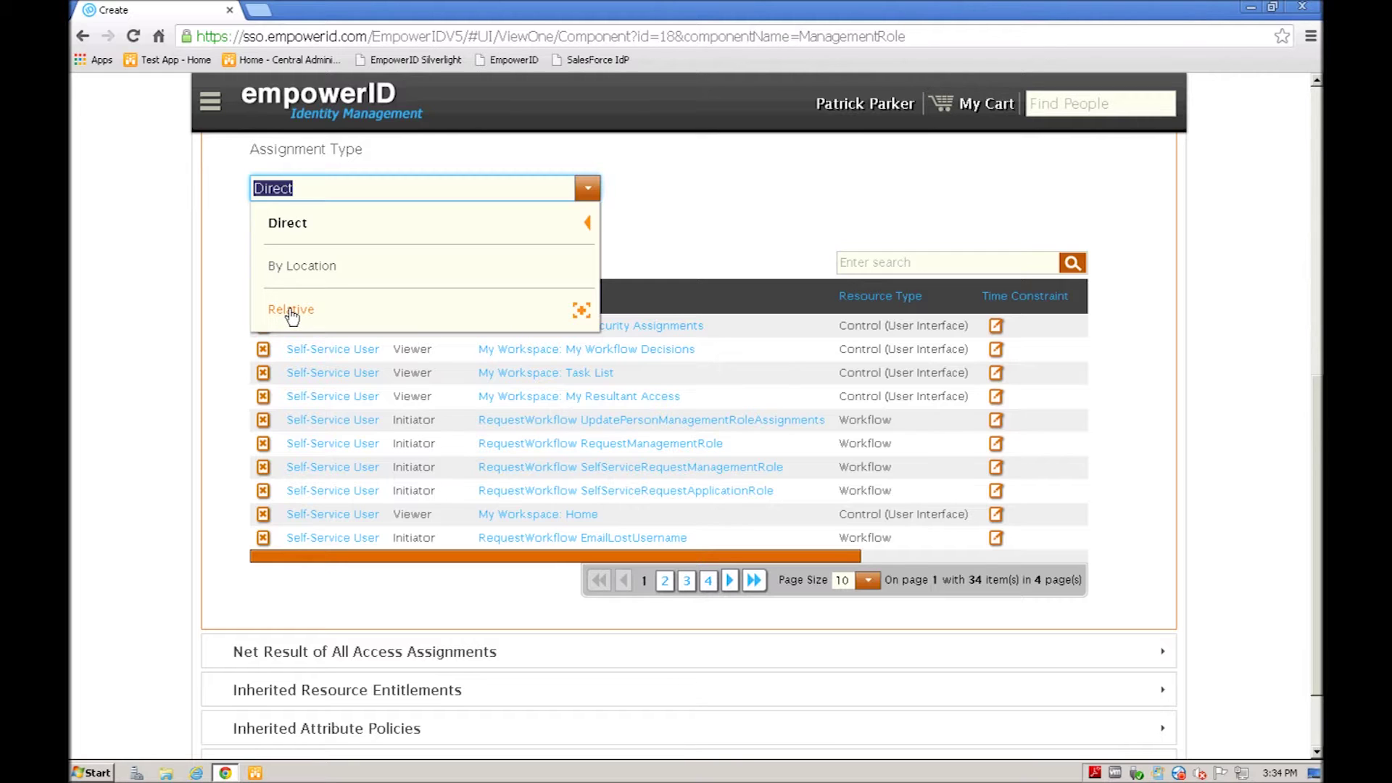
{"action": "left_click", "coordinate": [292, 312]}
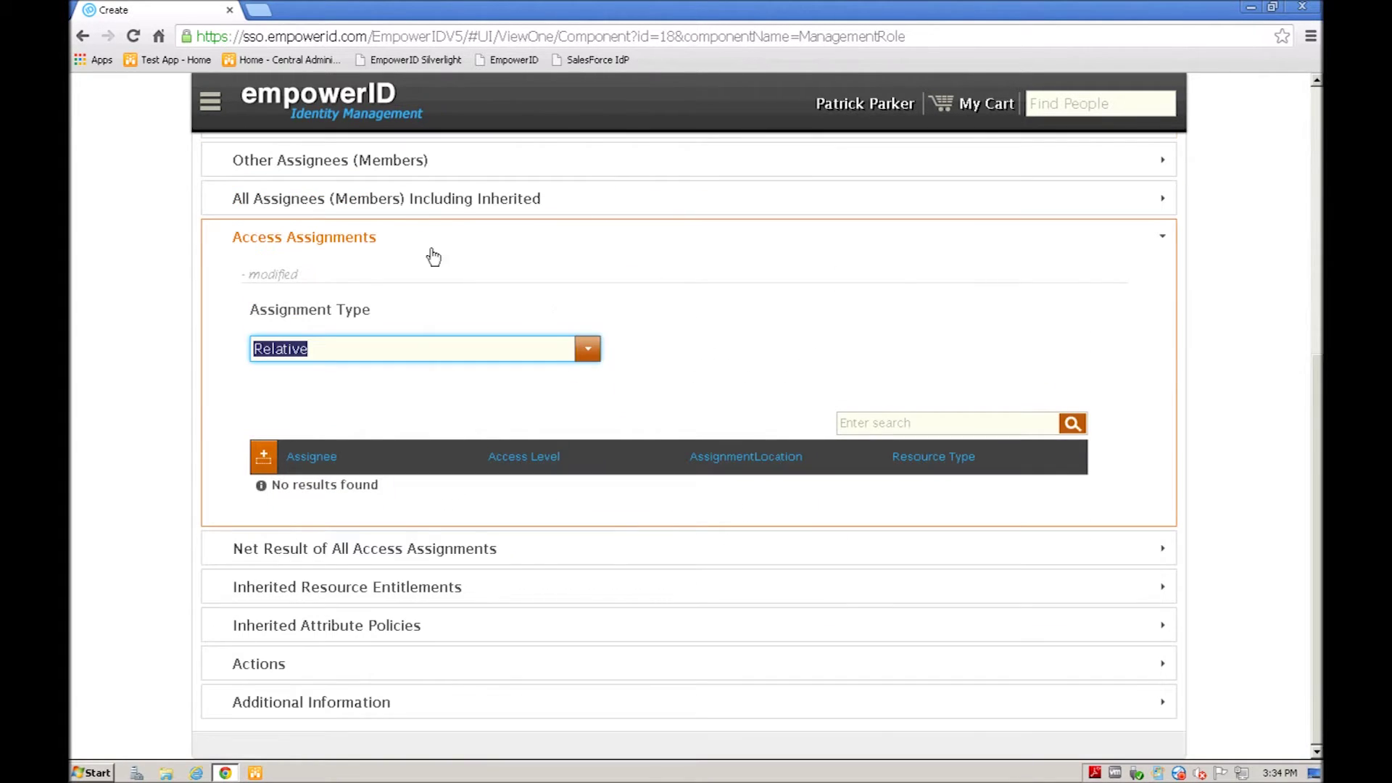
{"action": "left_click", "coordinate": [263, 459]}
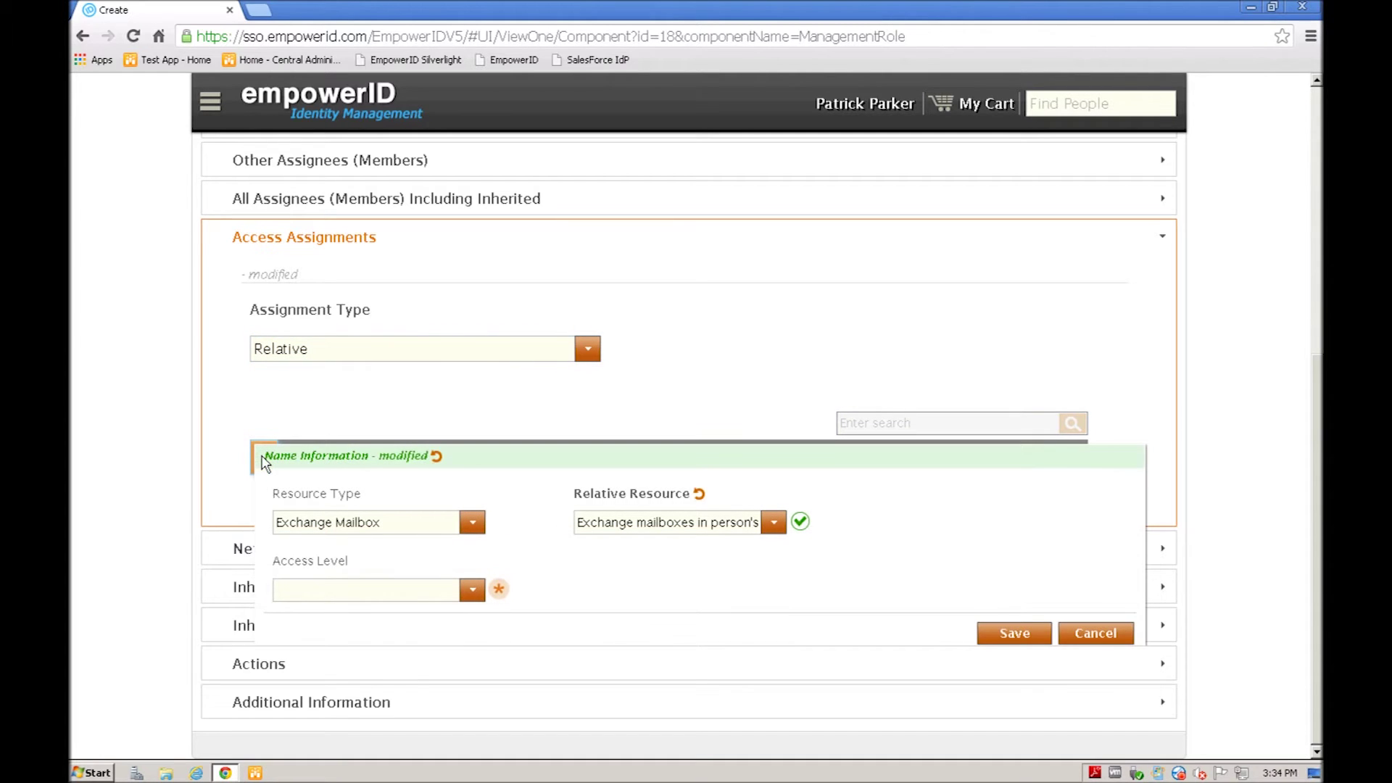
Step: Set resource type Person, relative resource Self, access level Self Service Profile edit, and save
{"action": "left_click", "coordinate": [472, 523]}
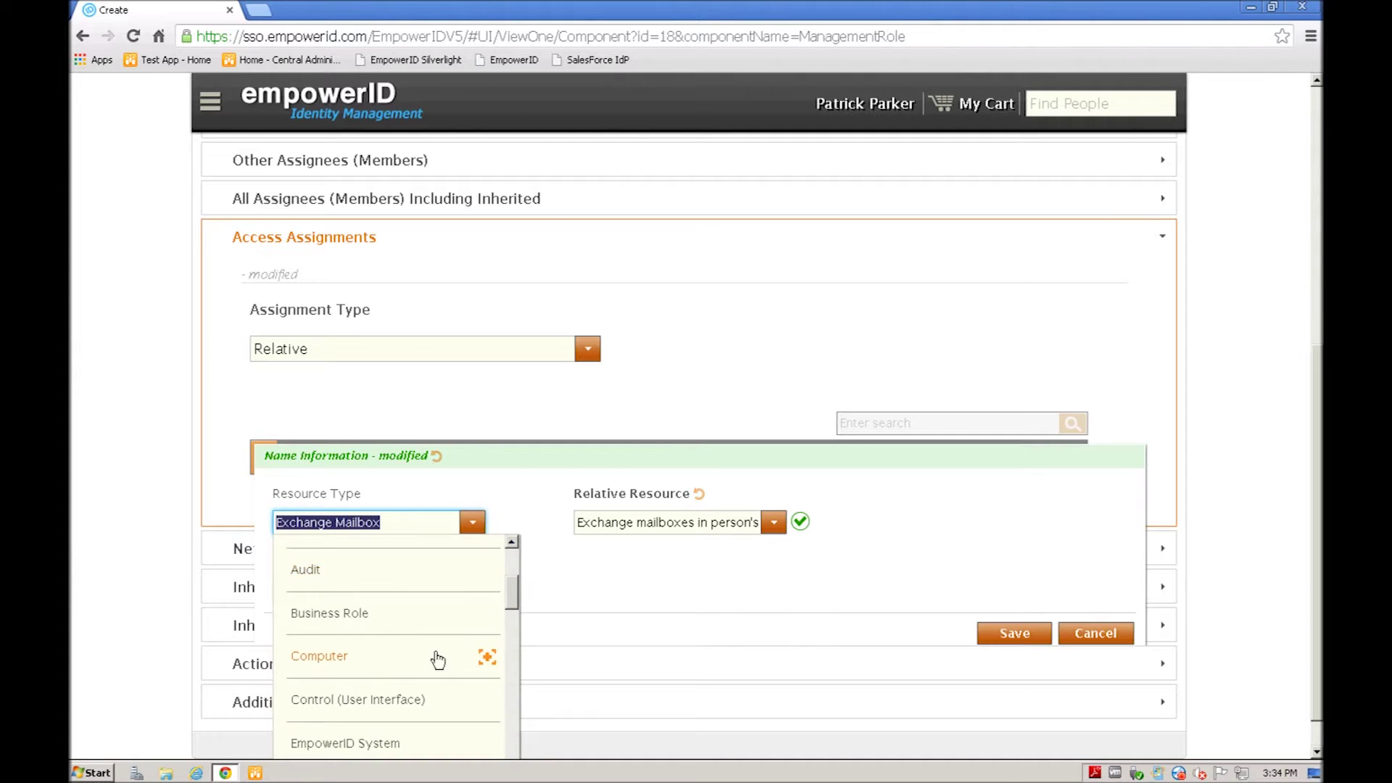
{"action": "scroll", "coordinate": [384, 677], "scroll_direction": "down", "scroll_amount": 4}
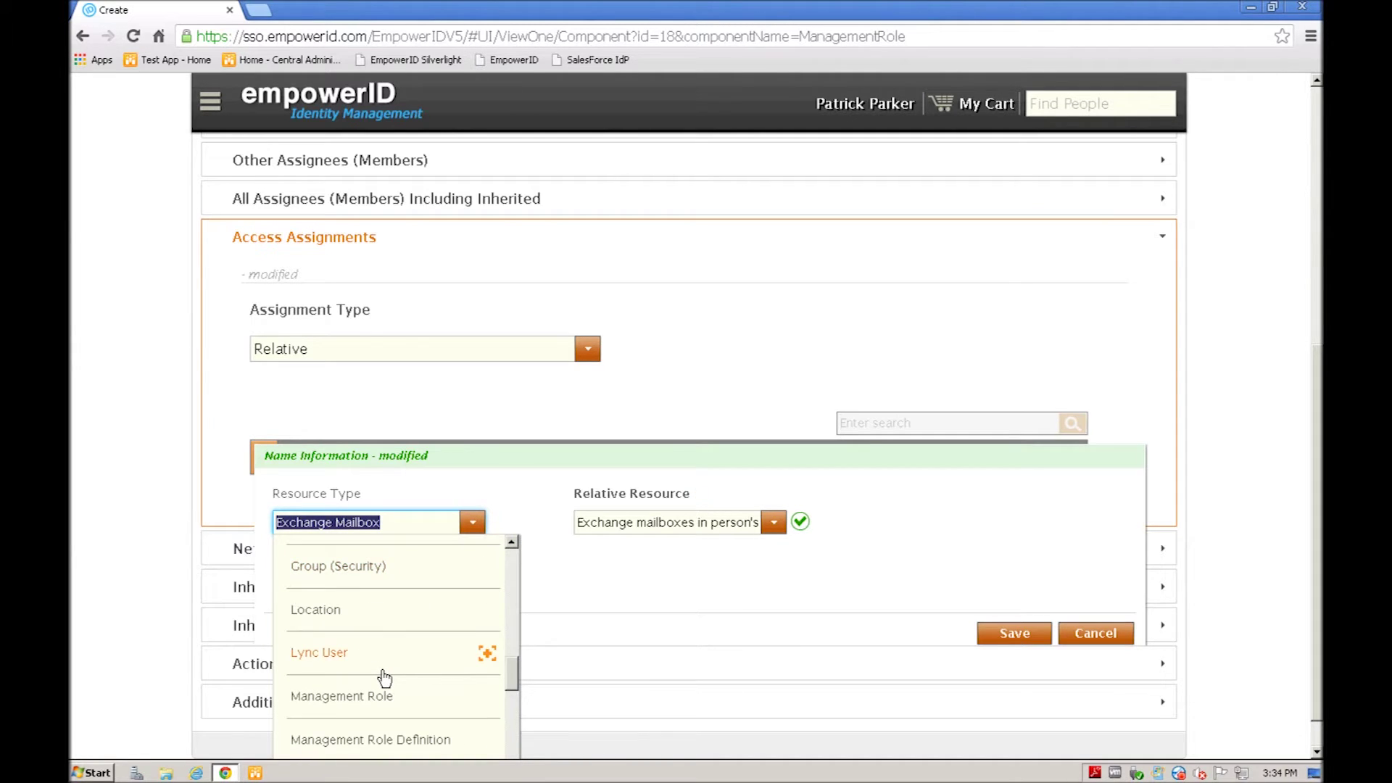
{"action": "scroll", "coordinate": [385, 678], "scroll_direction": "down", "scroll_amount": 3}
{"action": "left_click", "coordinate": [311, 654]}
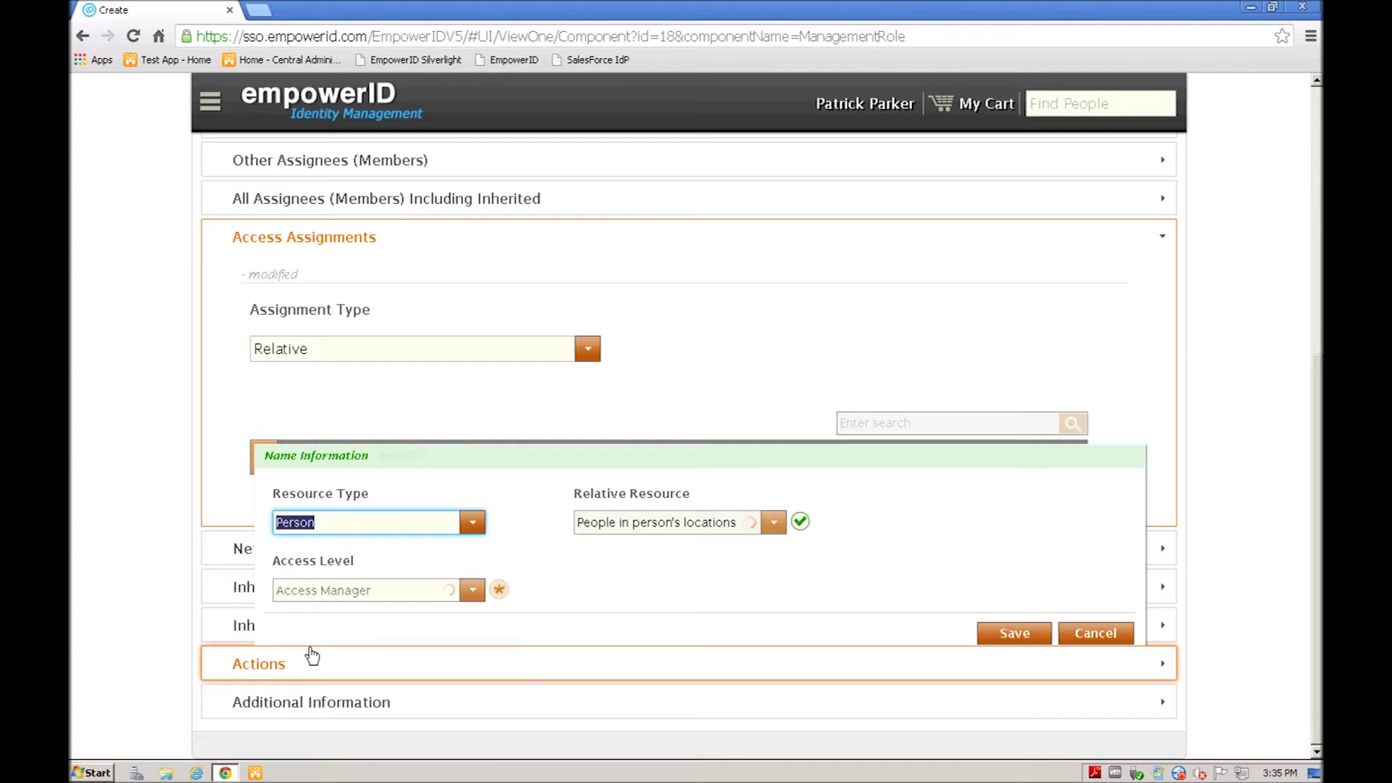
{"action": "left_click", "coordinate": [773, 524]}
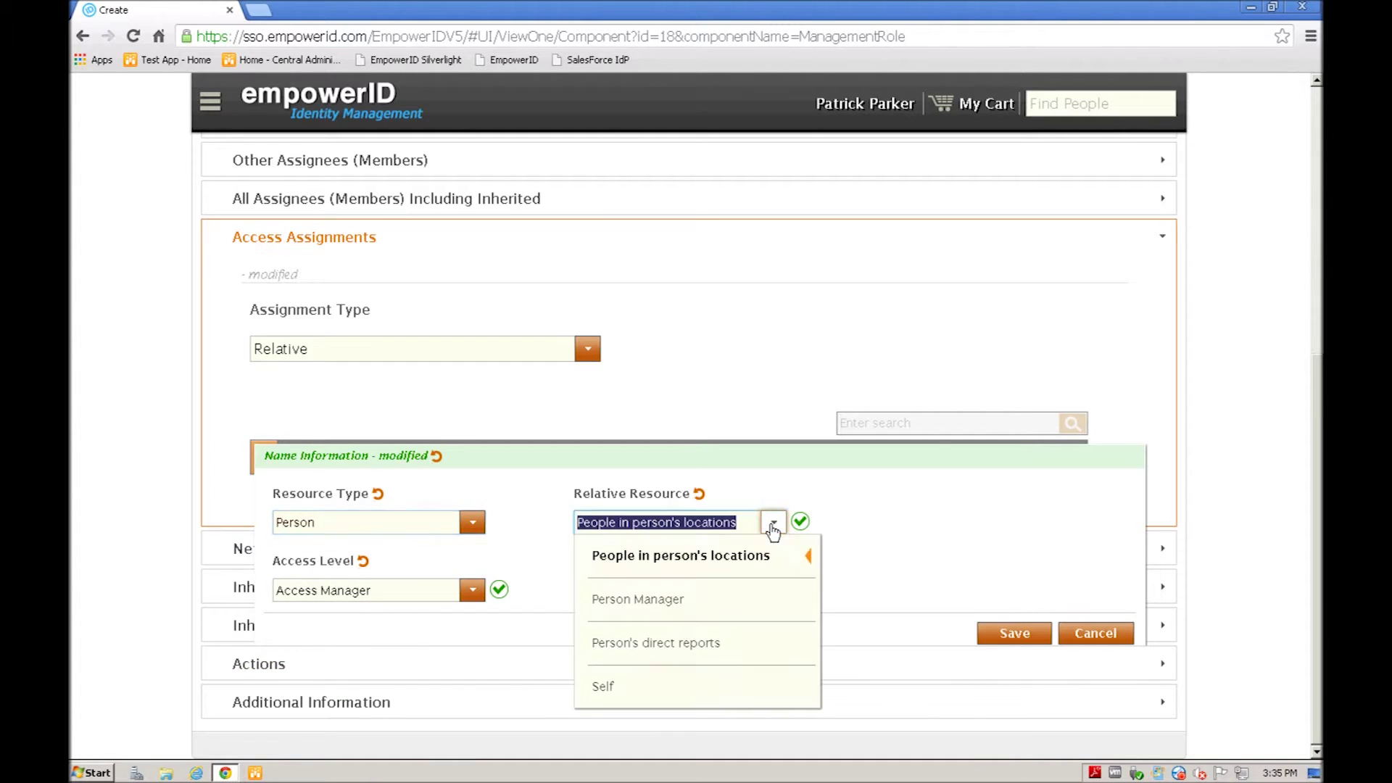
{"action": "left_click", "coordinate": [604, 689]}
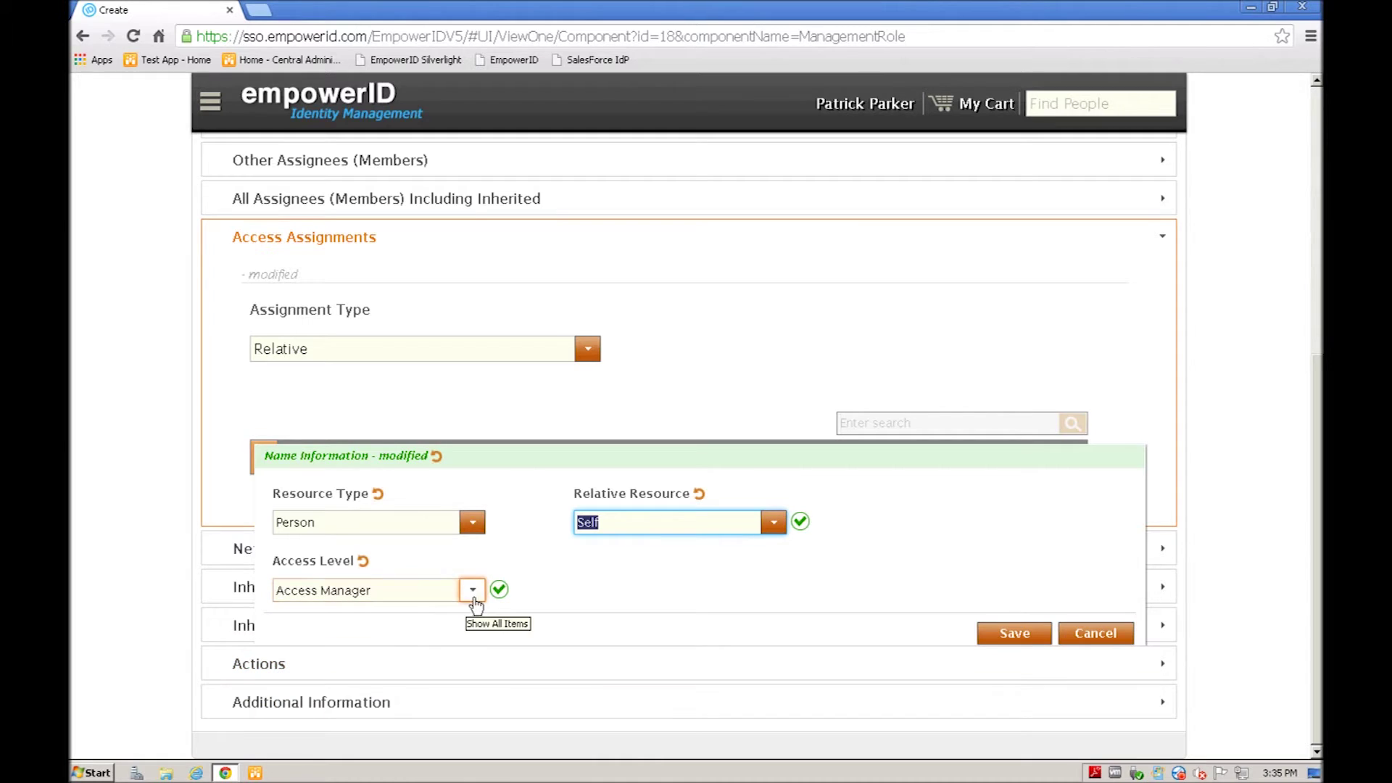
{"action": "left_click", "coordinate": [472, 592]}
{"action": "scroll", "coordinate": [446, 687], "scroll_direction": "down", "scroll_amount": 5}
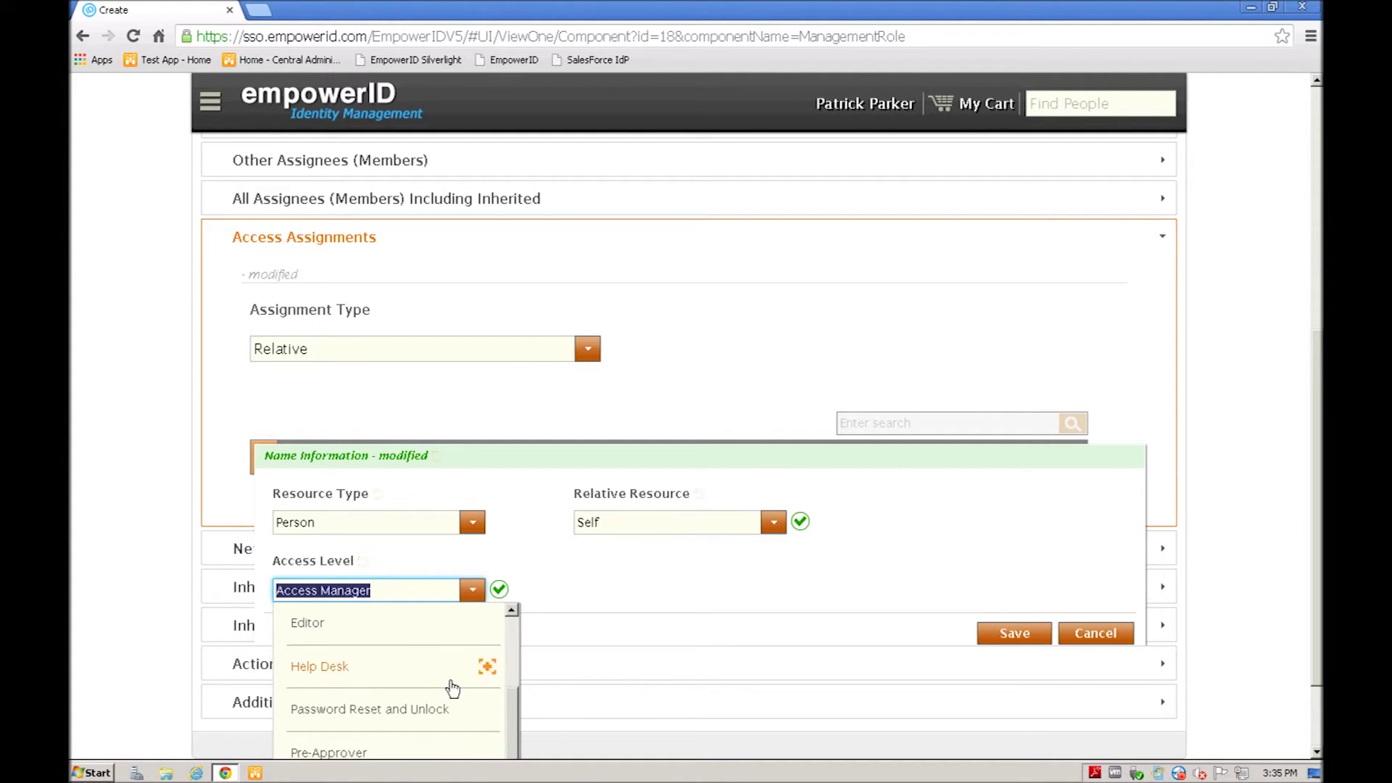
{"action": "scroll", "coordinate": [437, 684], "scroll_direction": "down", "scroll_amount": 5}
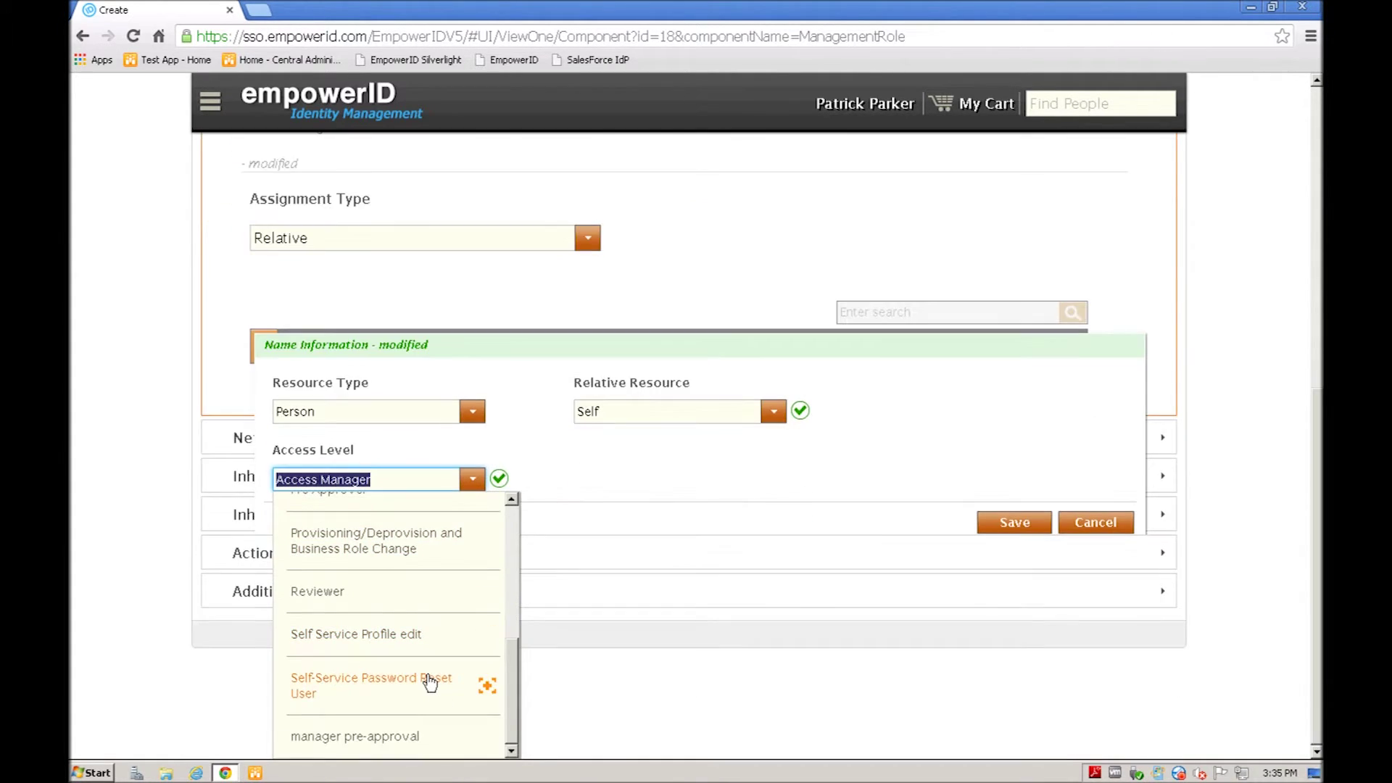
{"action": "left_click", "coordinate": [374, 639]}
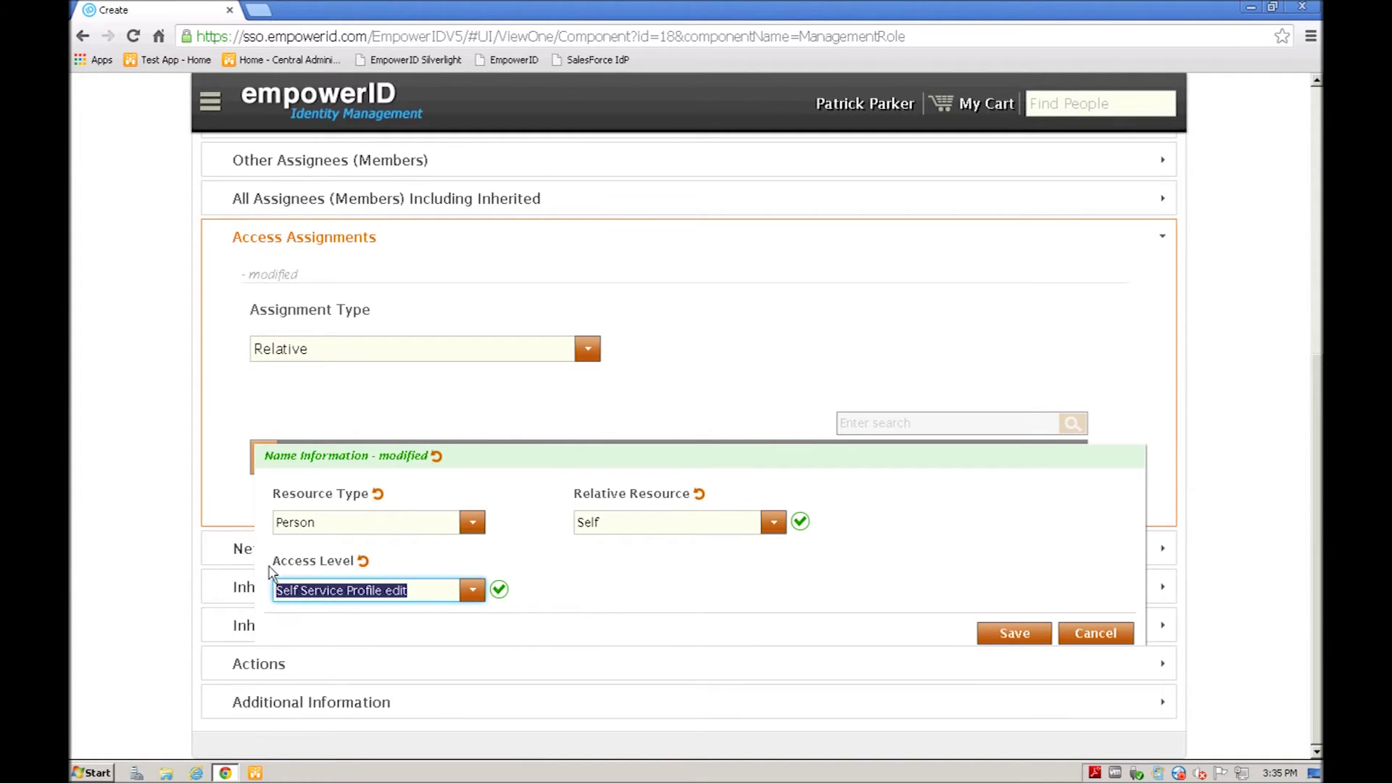
{"action": "left_click", "coordinate": [1014, 634]}
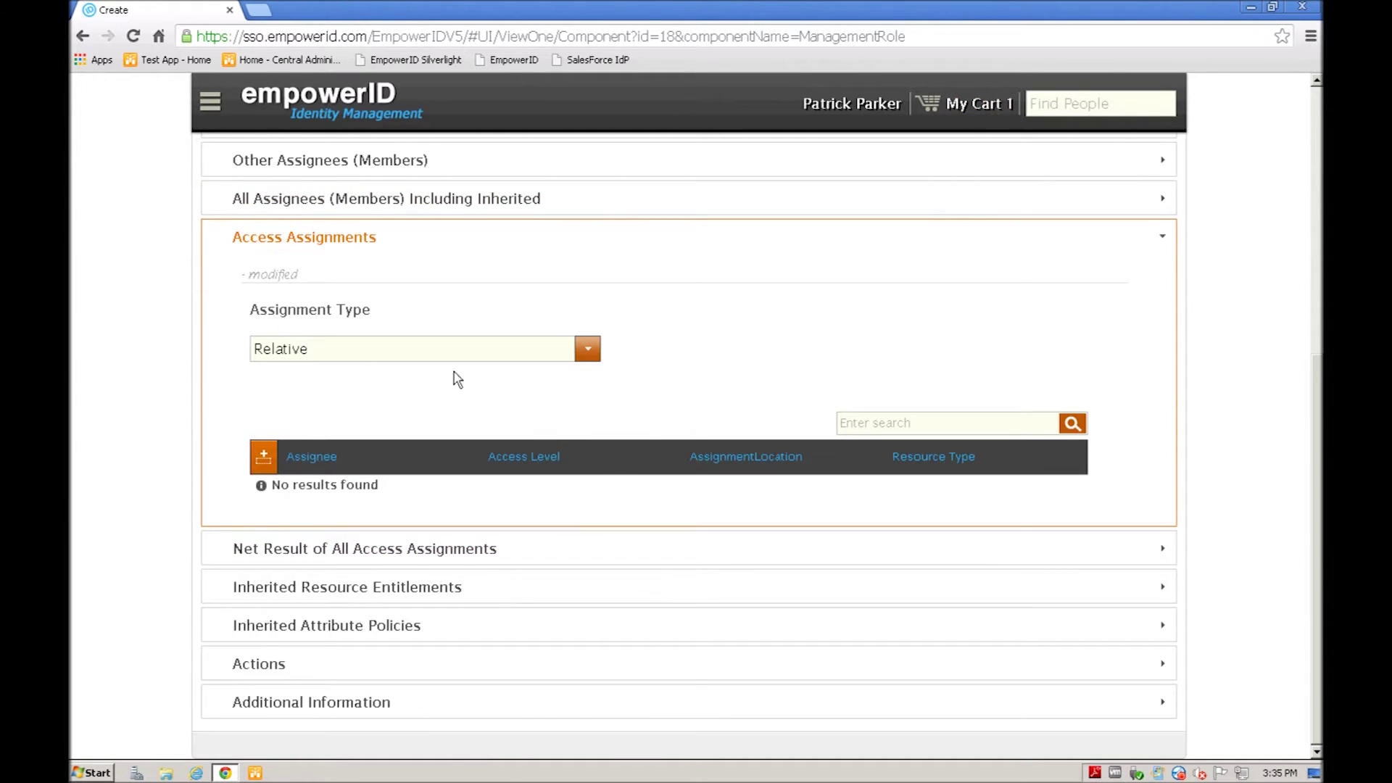
Step: Submit the cart request with justification 'asdasdf', then collapse Access Assignments
{"action": "left_click", "coordinate": [973, 107]}
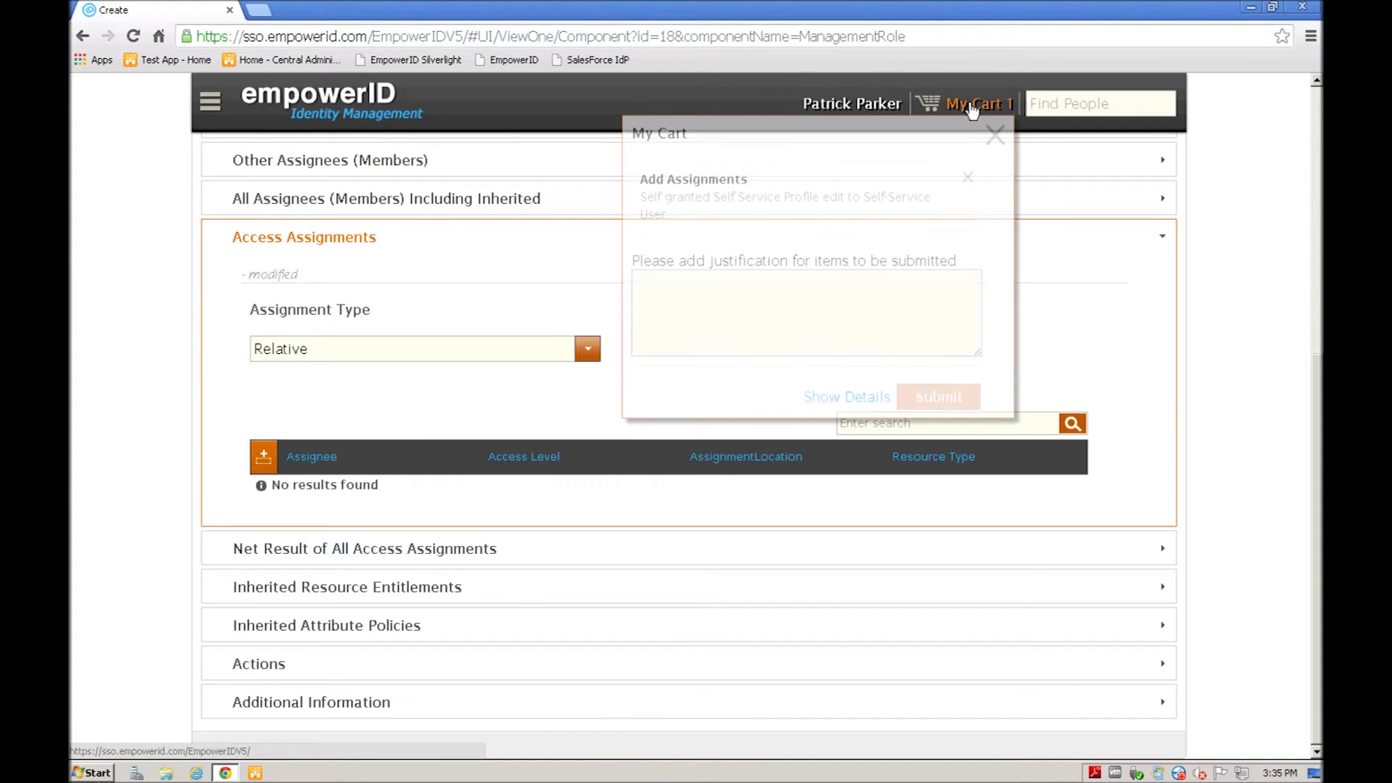
{"action": "left_click", "coordinate": [664, 294]}
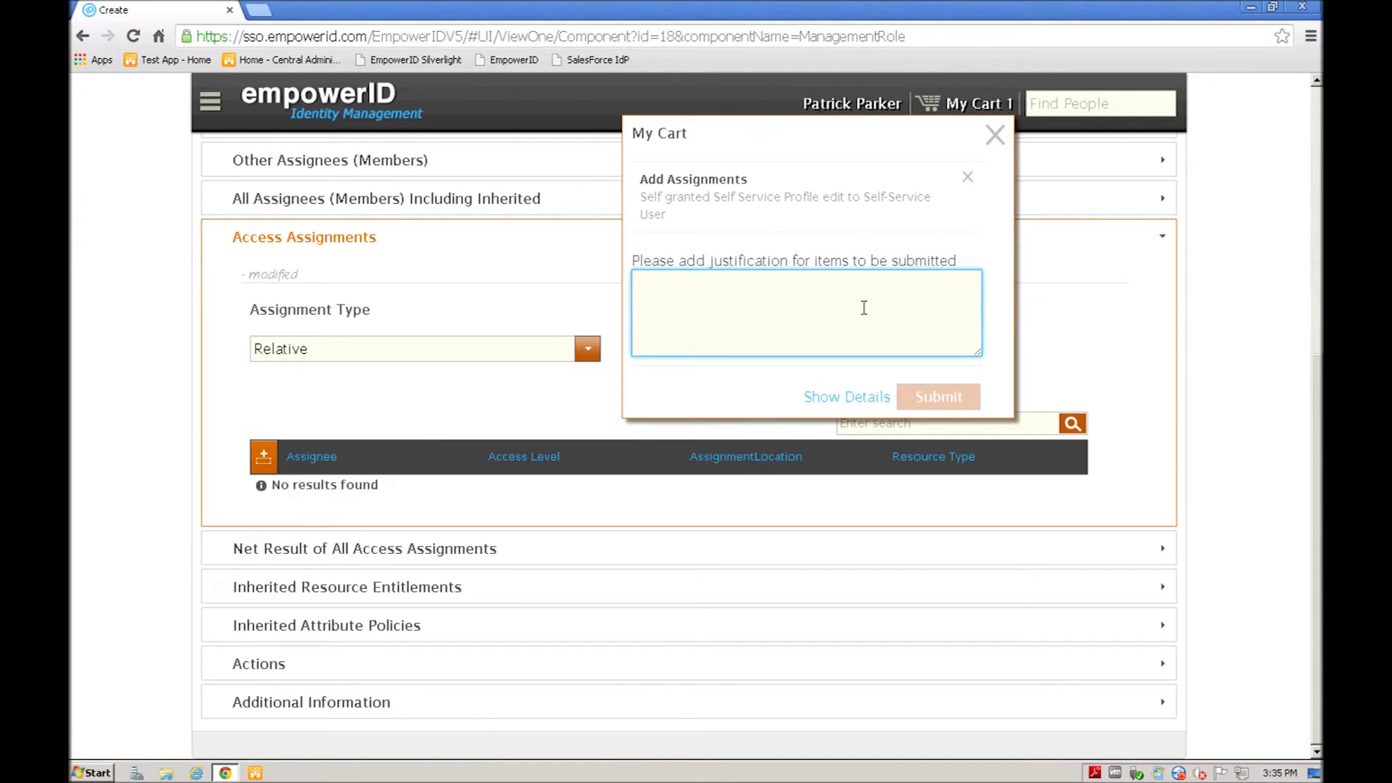
{"action": "type", "text": "asdasdfa"}
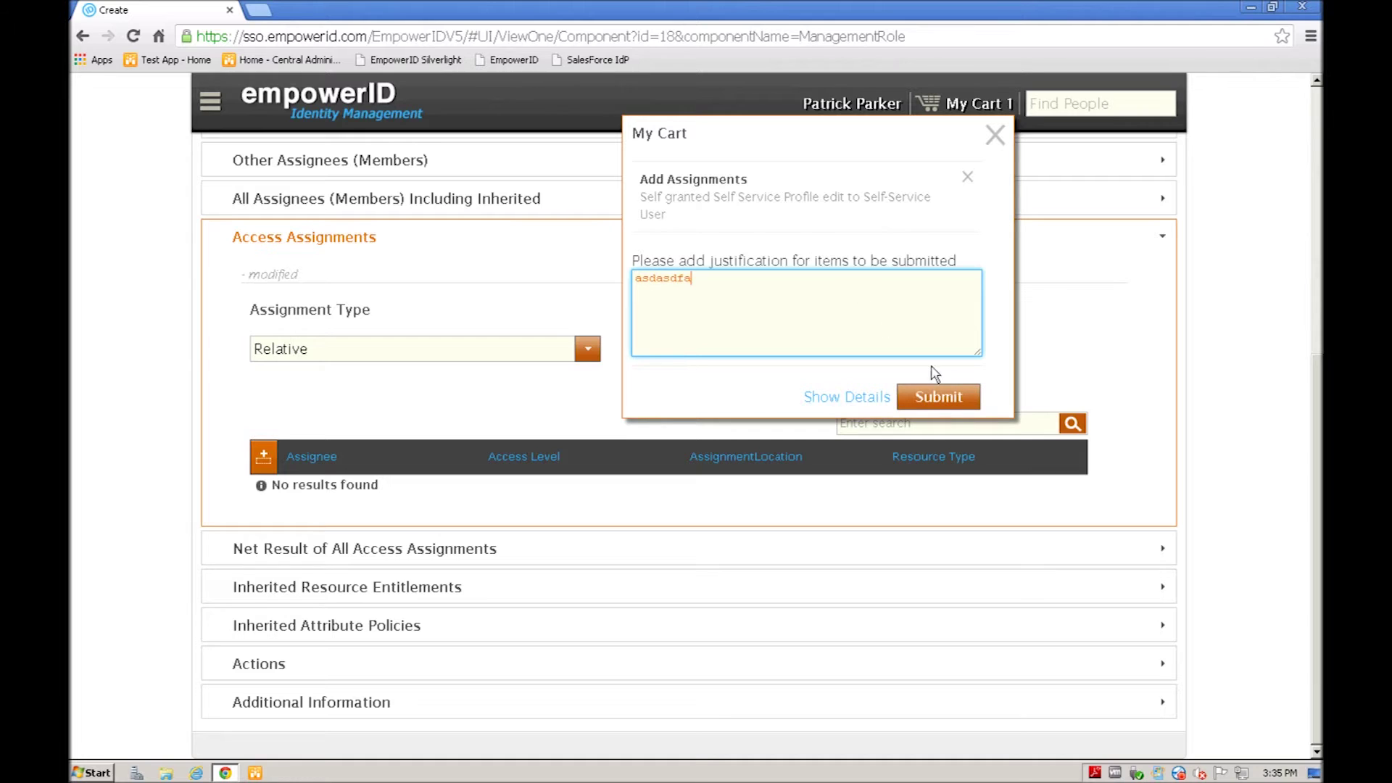
{"action": "left_click", "coordinate": [935, 395]}
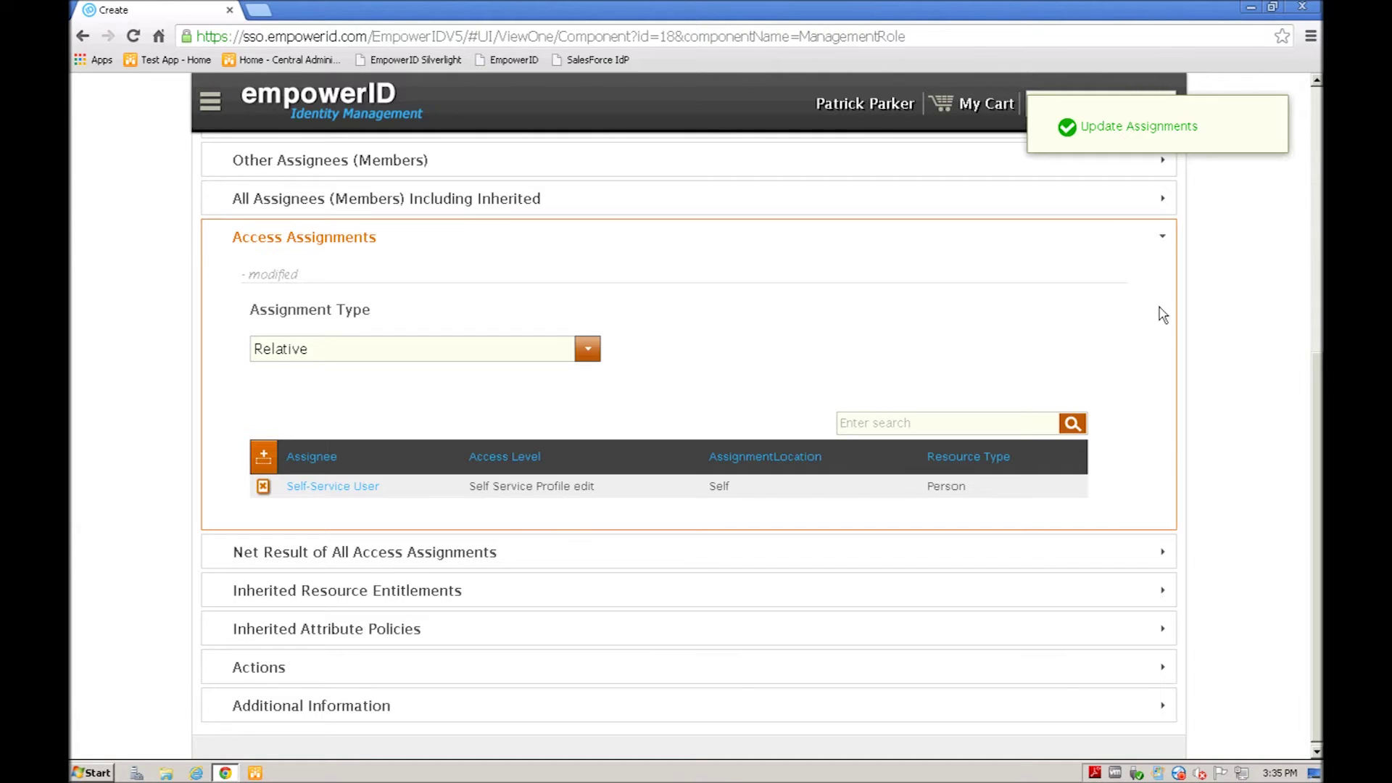
{"action": "left_click", "coordinate": [1165, 240]}
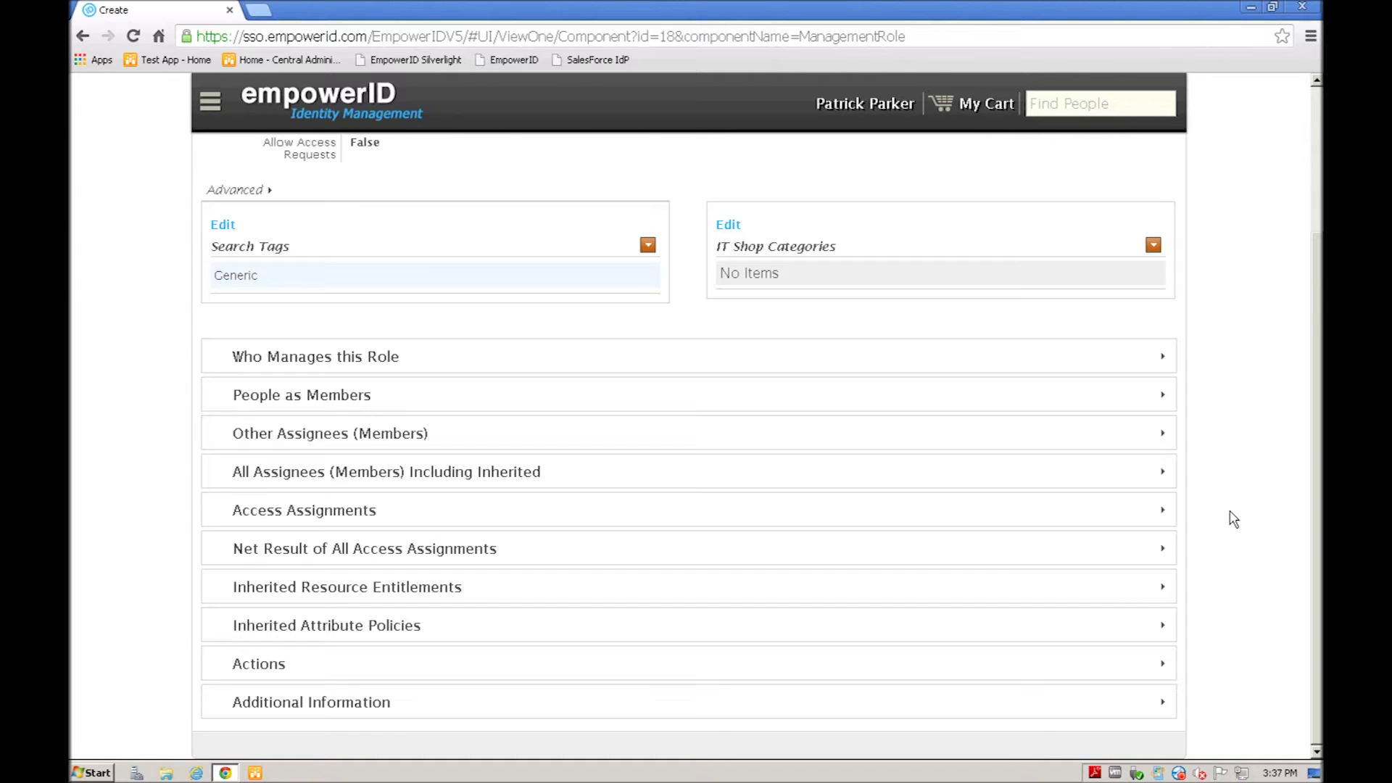
Step: Log out of the administrator account from the home page's user menu
{"action": "left_click", "coordinate": [293, 101]}
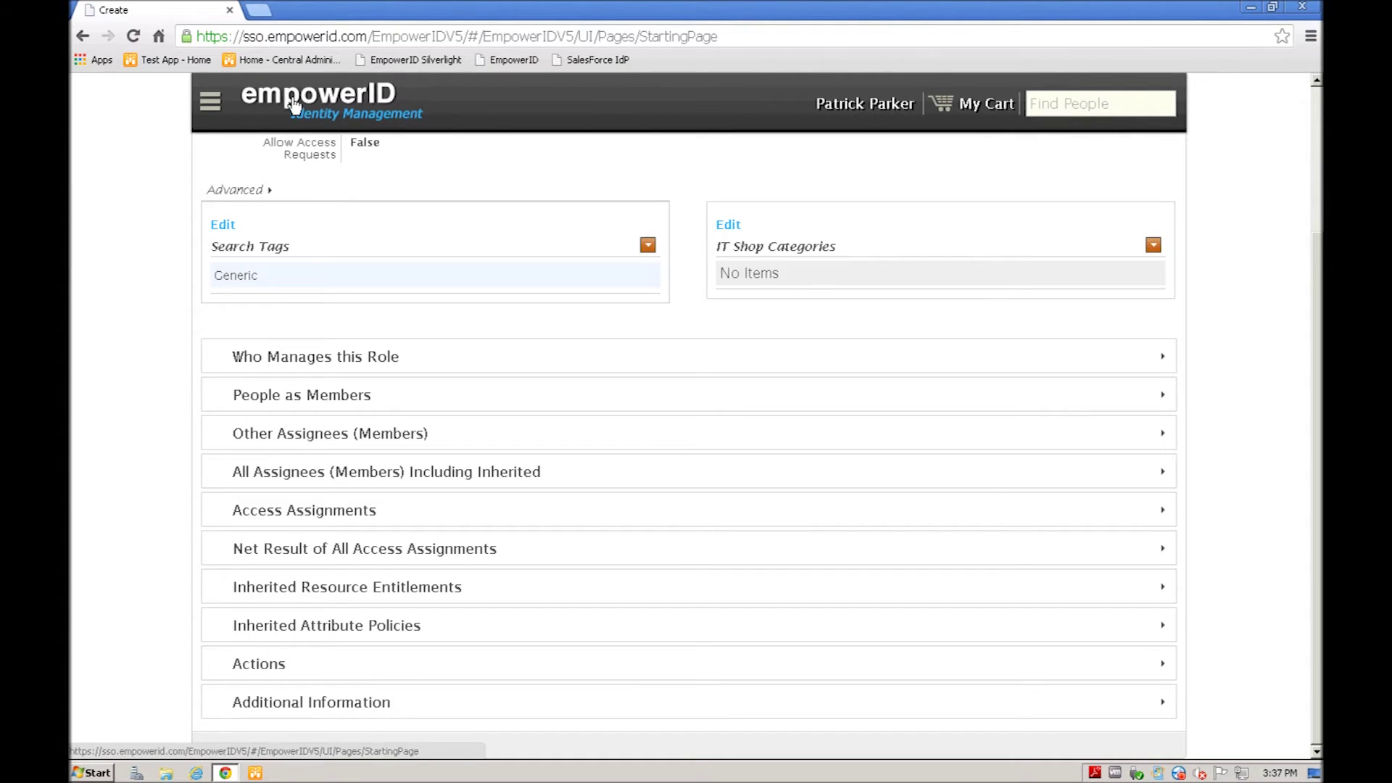
{"action": "left_click", "coordinate": [218, 107]}
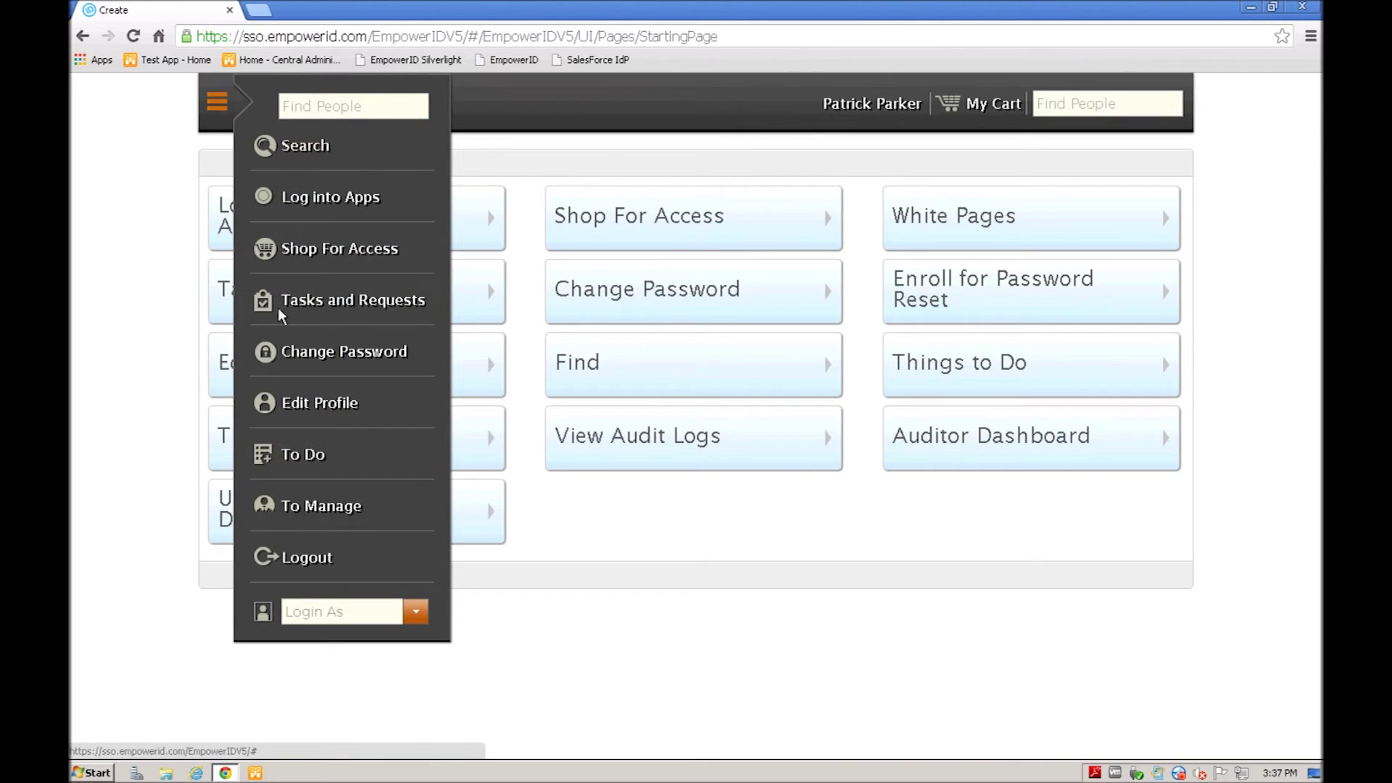
{"action": "left_click", "coordinate": [294, 559]}
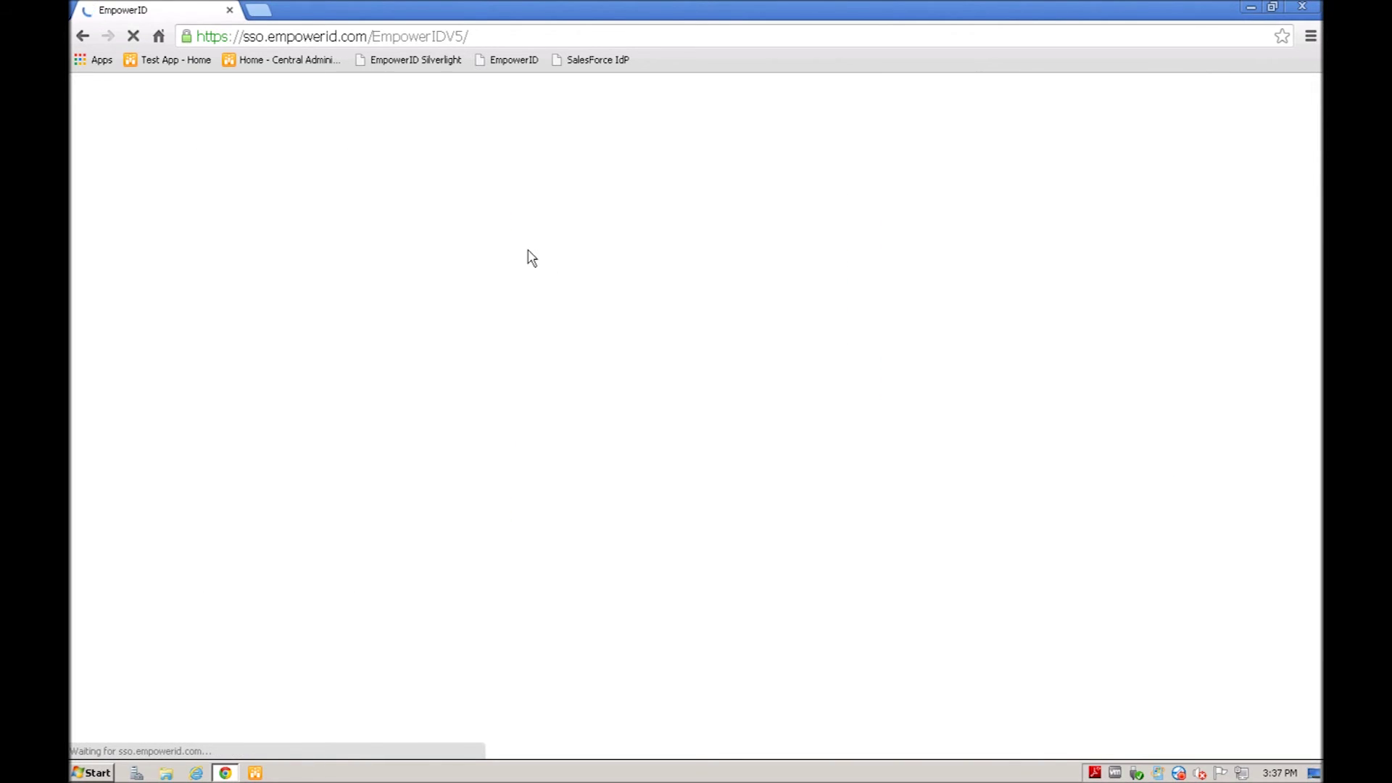
Step: Sign in with the self-service user's username and password
{"action": "left_click", "coordinate": [227, 221]}
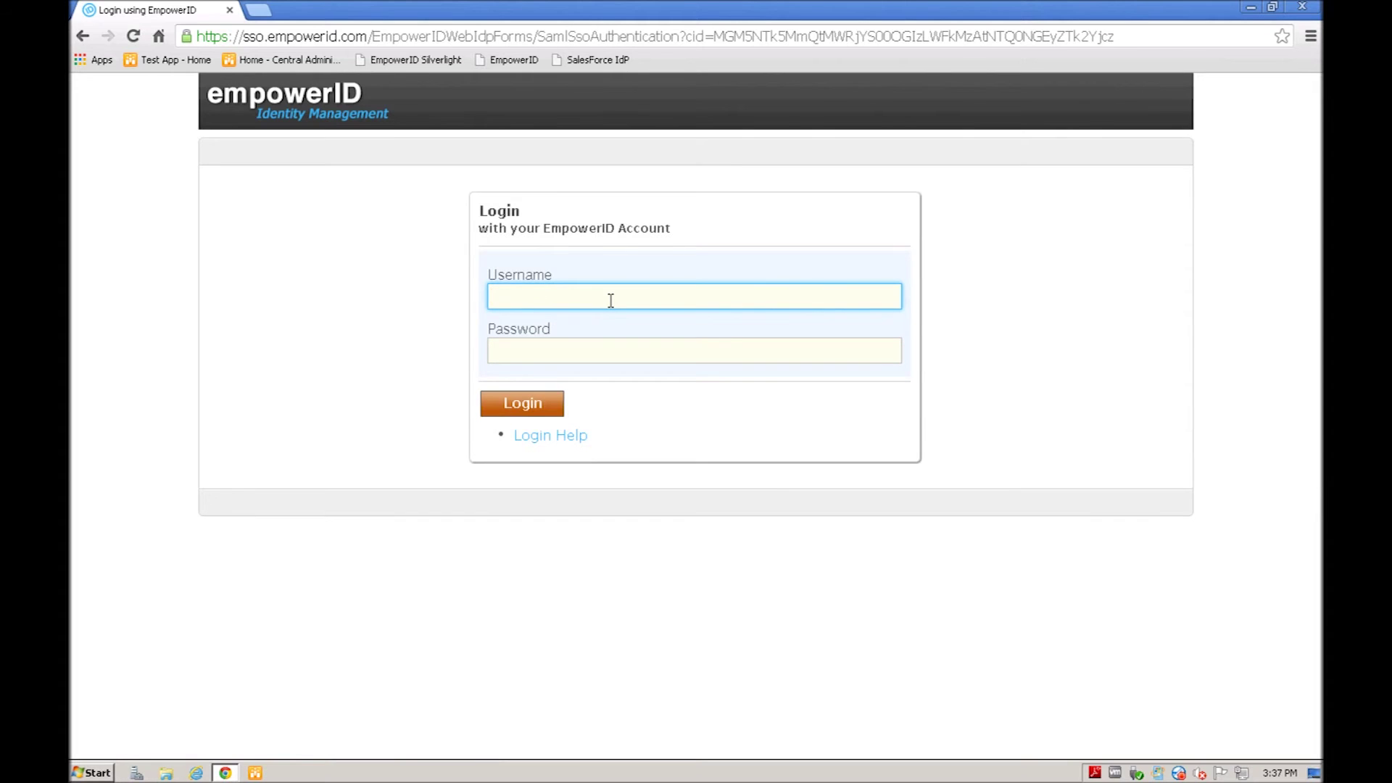
{"action": "key", "text": "Return"}
{"action": "key", "text": "BackSpace"}
{"action": "key", "text": "BackSpace"}
{"action": "key", "text": "BackSpace"}
{"action": "key", "text": "BackSpace"}
{"action": "key", "text": "BackSpace"}
{"action": "key", "text": "BackSpace"}
{"action": "key", "text": "BackSpace"}
{"action": "key", "text": "BackSpace"}
{"action": "key", "text": "BackSpace"}
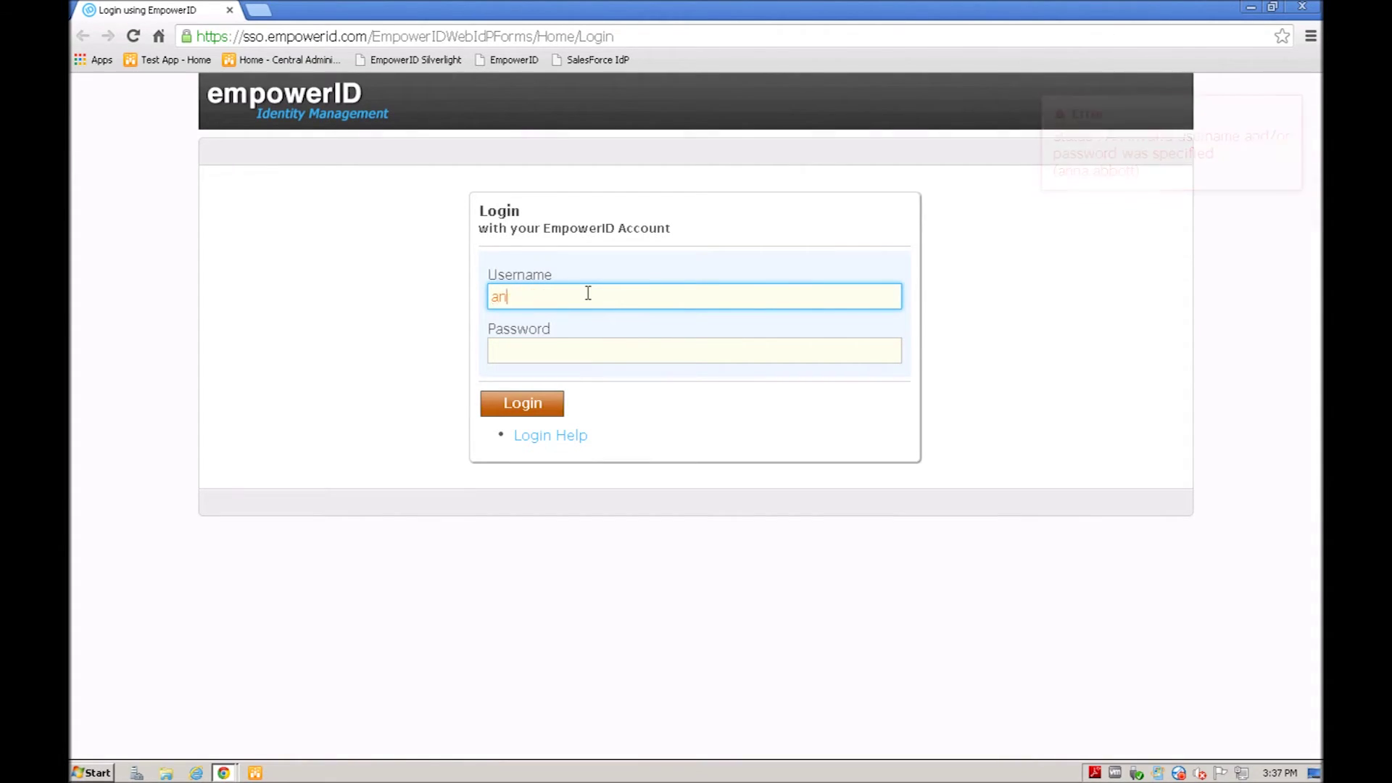
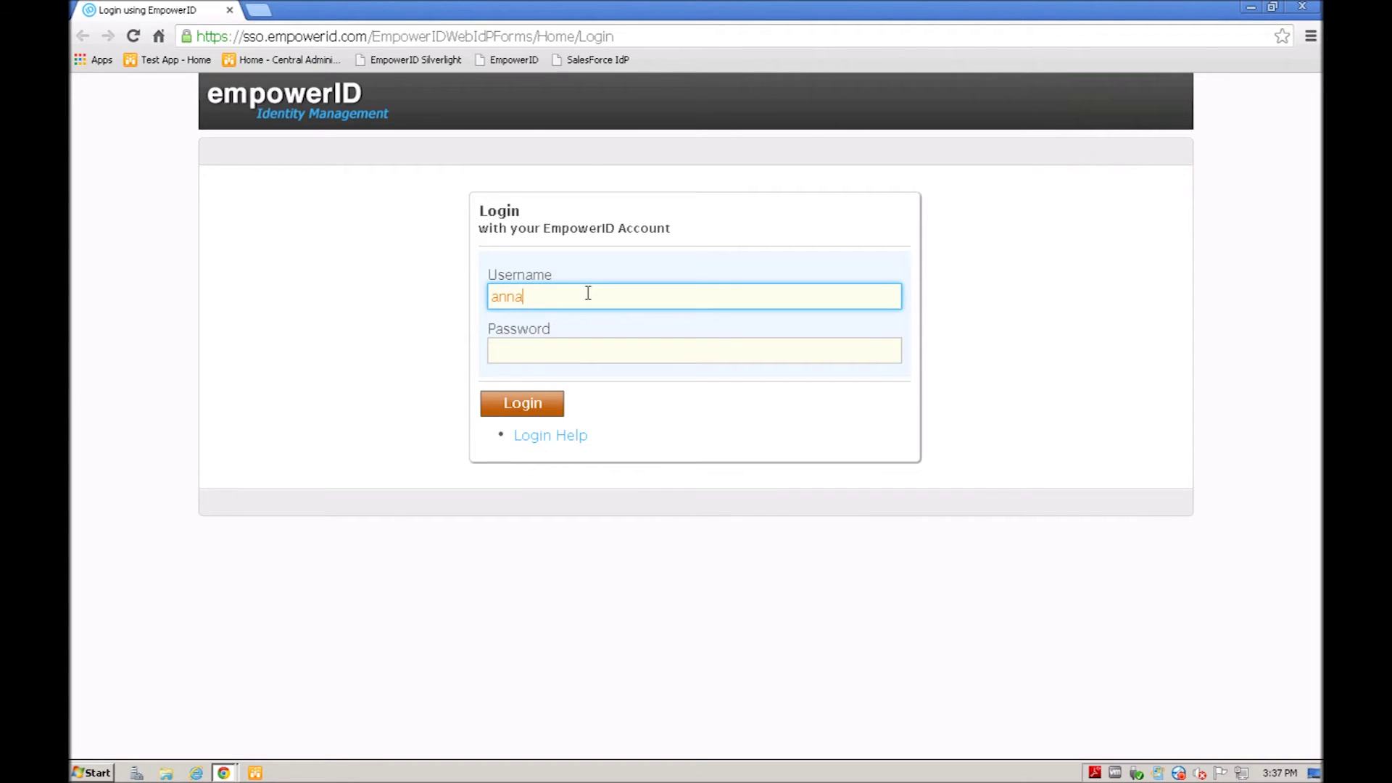
{"action": "key", "text": "Tab"}
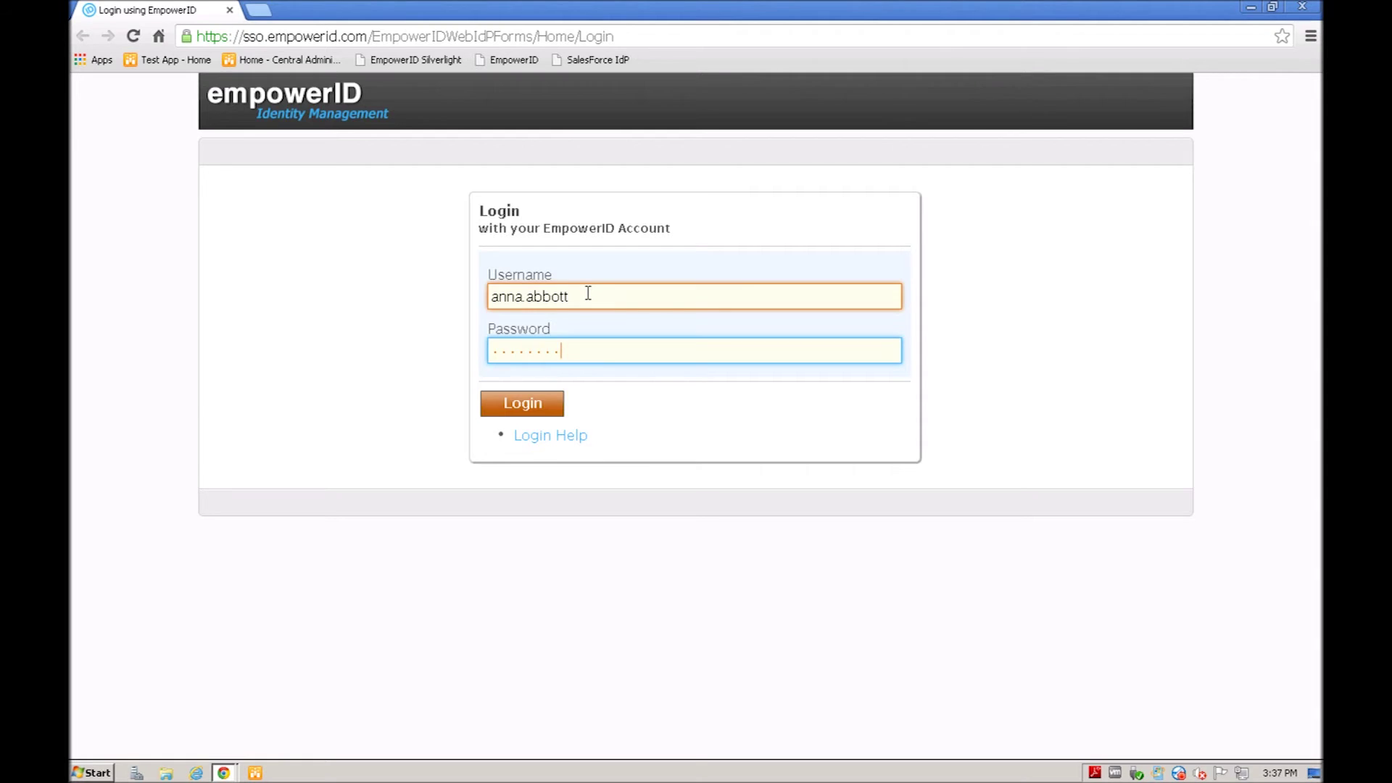
{"action": "key", "text": "Return"}
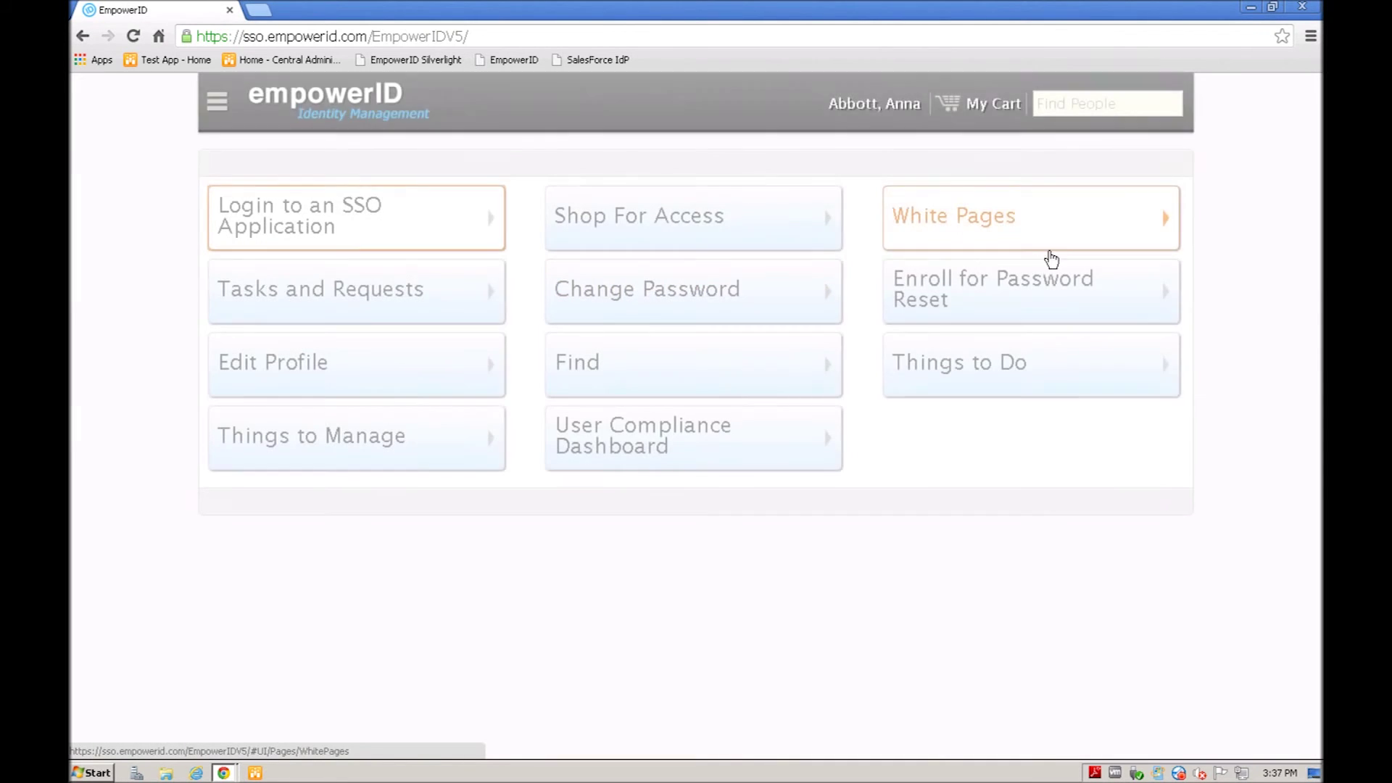
Step: In Edit Profile, fill in a personal email and set preferred language to English
{"action": "left_click", "coordinate": [290, 369]}
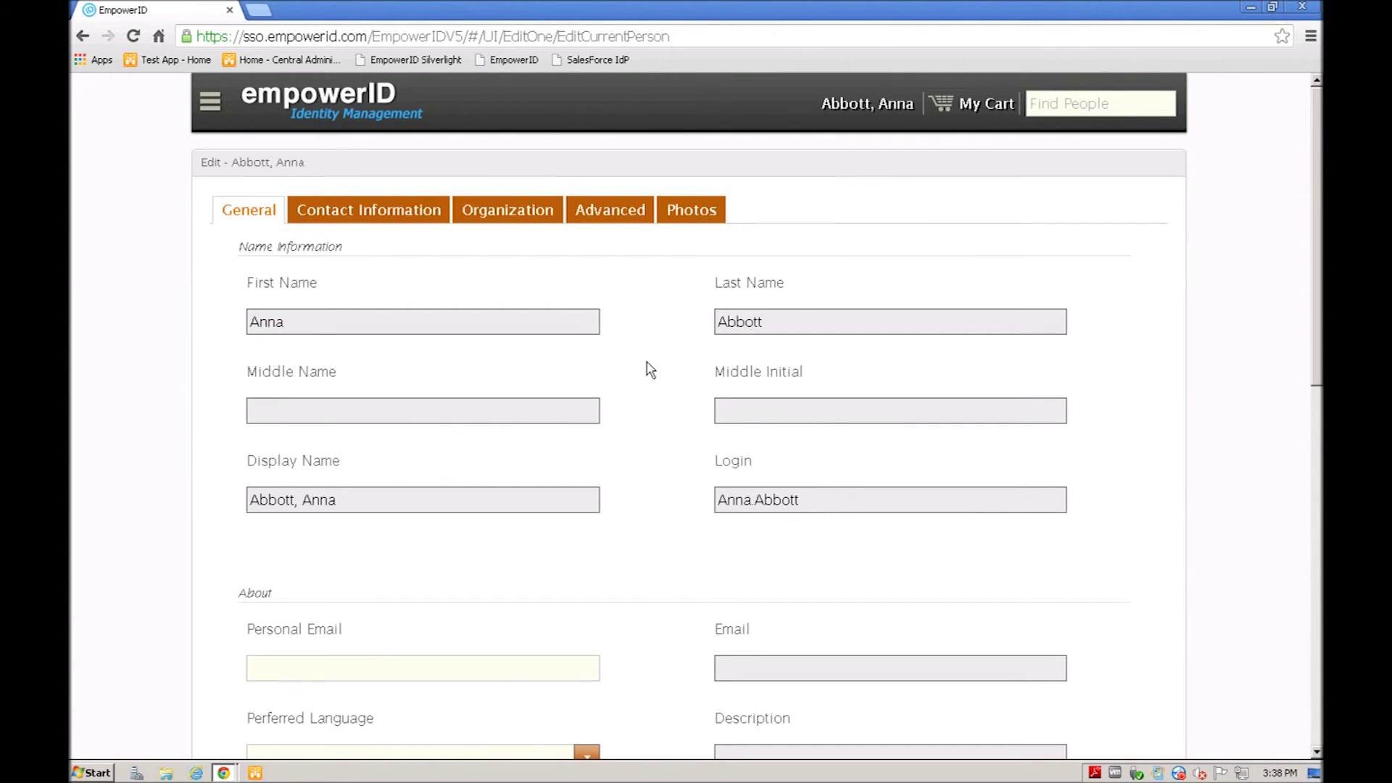
{"action": "scroll", "coordinate": [651, 369], "scroll_direction": "down", "scroll_amount": 5}
{"action": "left_click", "coordinate": [312, 319]}
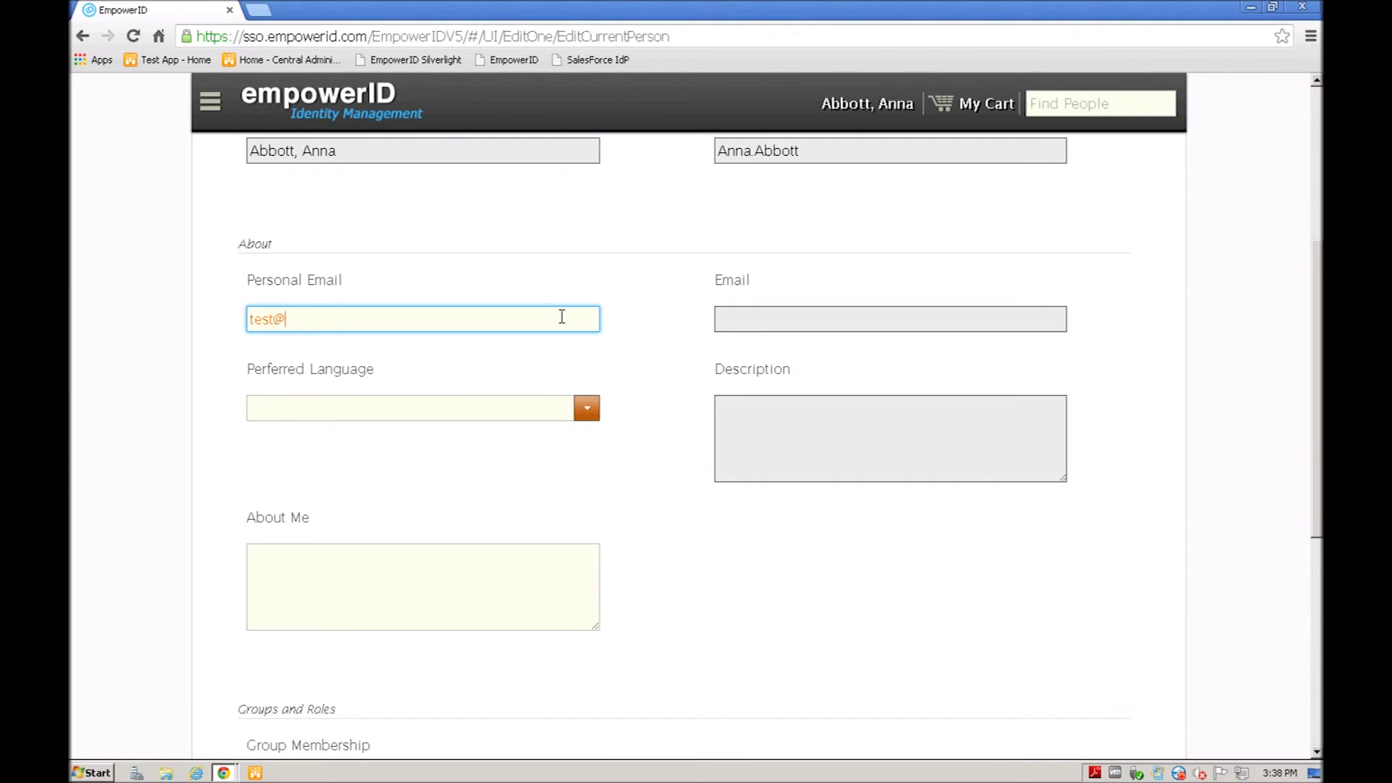
{"action": "key", "text": "Tab"}
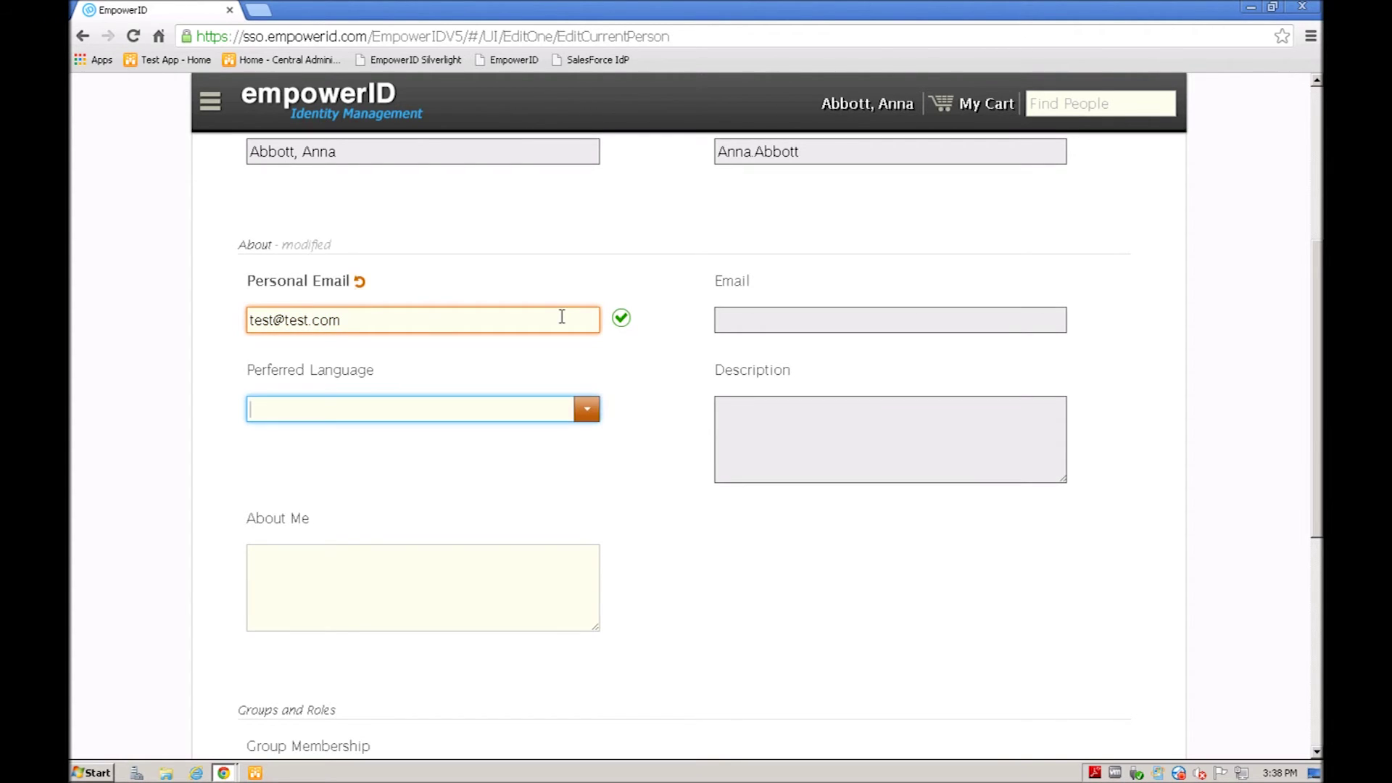
{"action": "left_click", "coordinate": [586, 409]}
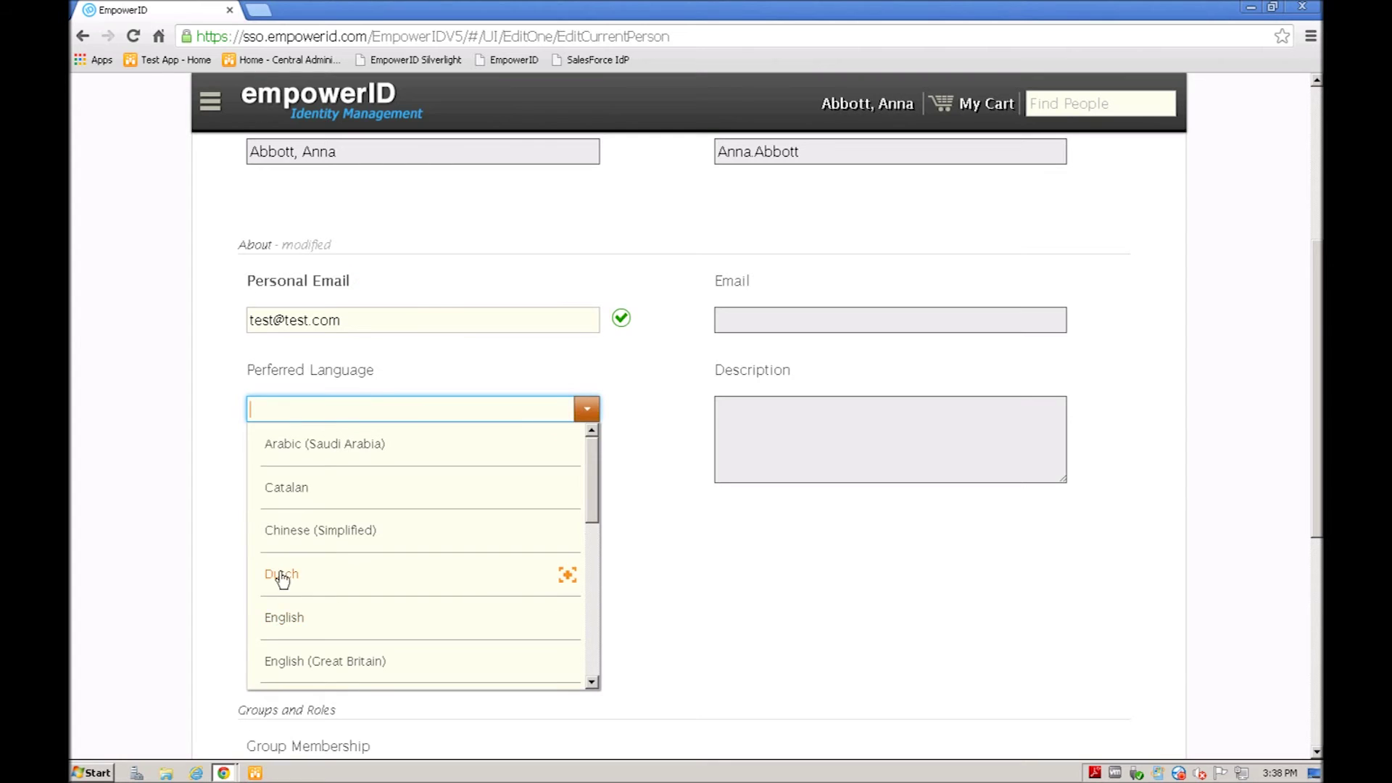
{"action": "left_click", "coordinate": [279, 622]}
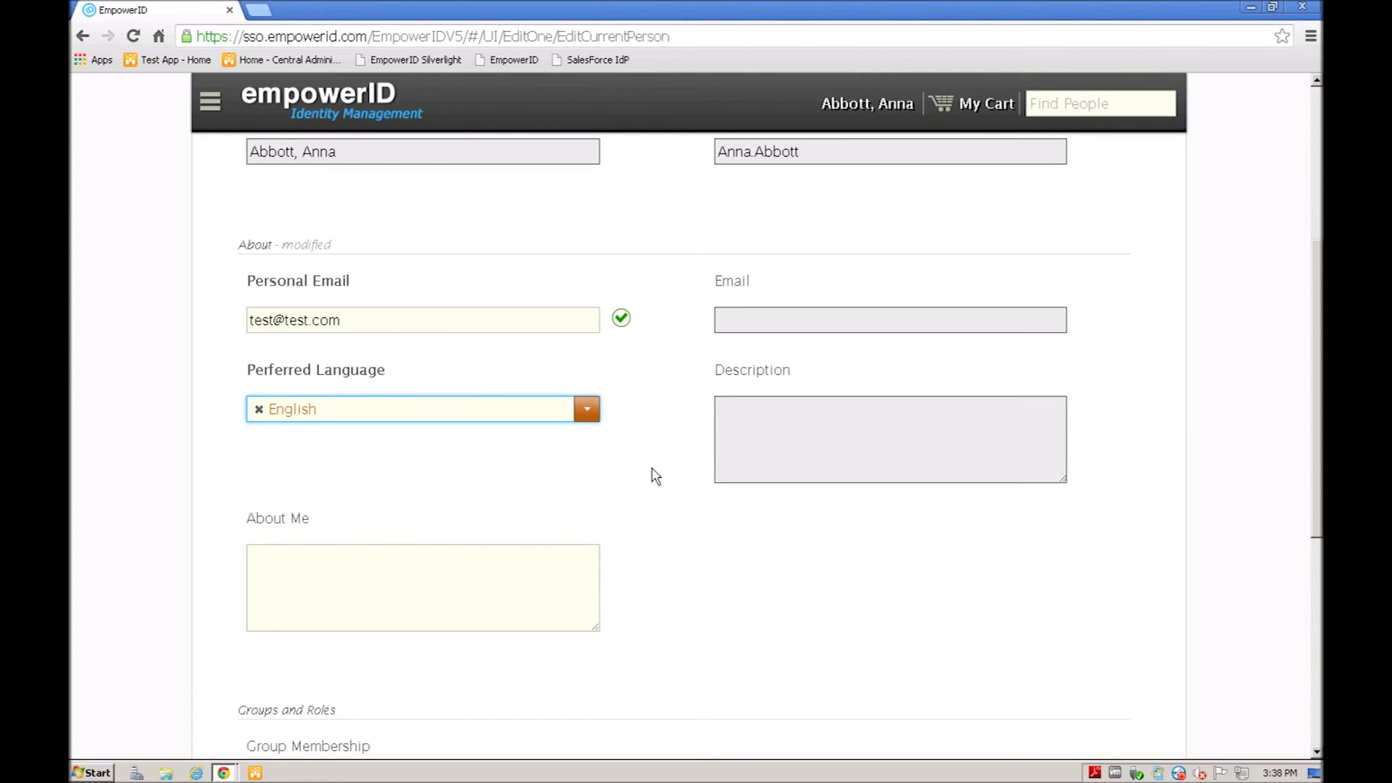
{"action": "scroll", "coordinate": [653, 471], "scroll_direction": "up", "scroll_amount": 5}
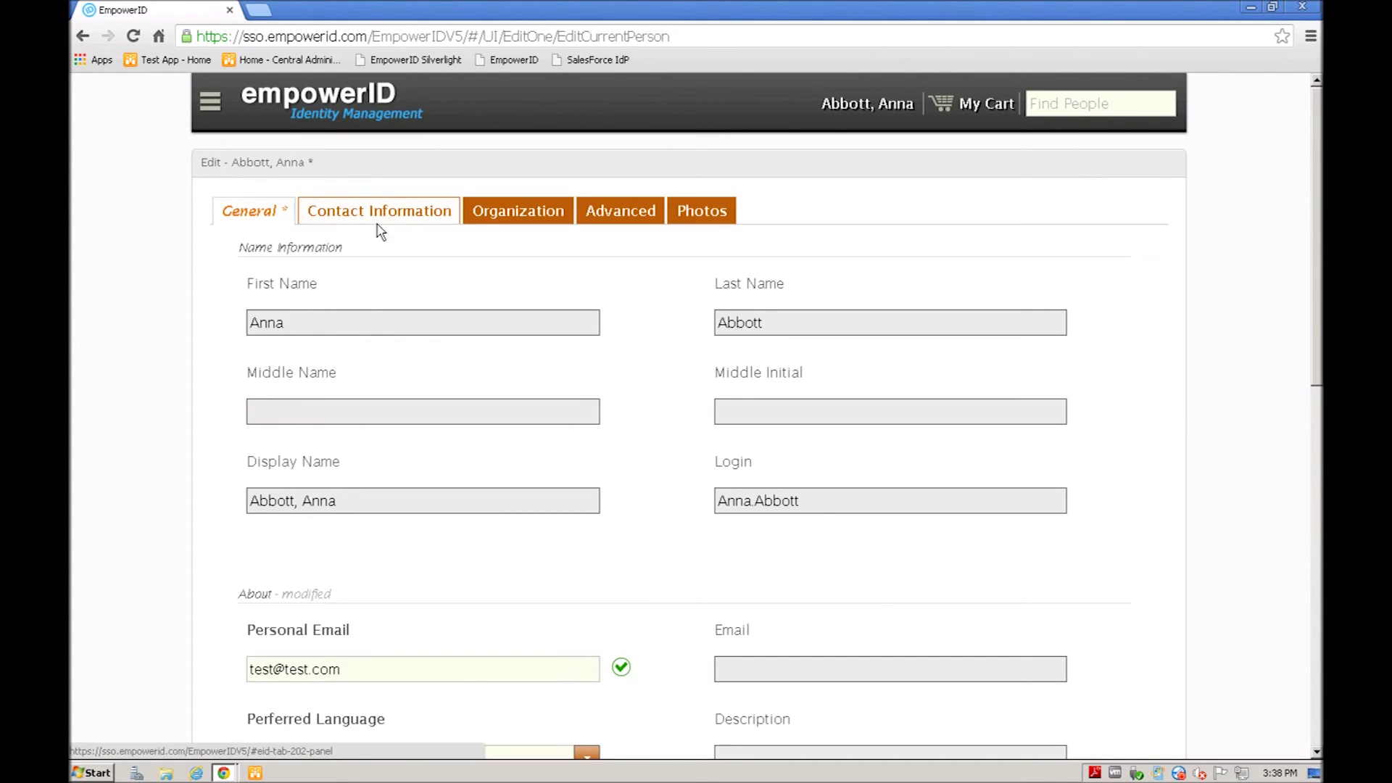
{"action": "left_click", "coordinate": [379, 216]}
Step: Enter a telephone number, mobile number 44 with provider ATT, and save the profile
{"action": "scroll", "coordinate": [663, 525], "scroll_direction": "down", "scroll_amount": 3}
{"action": "left_click", "coordinate": [297, 453]}
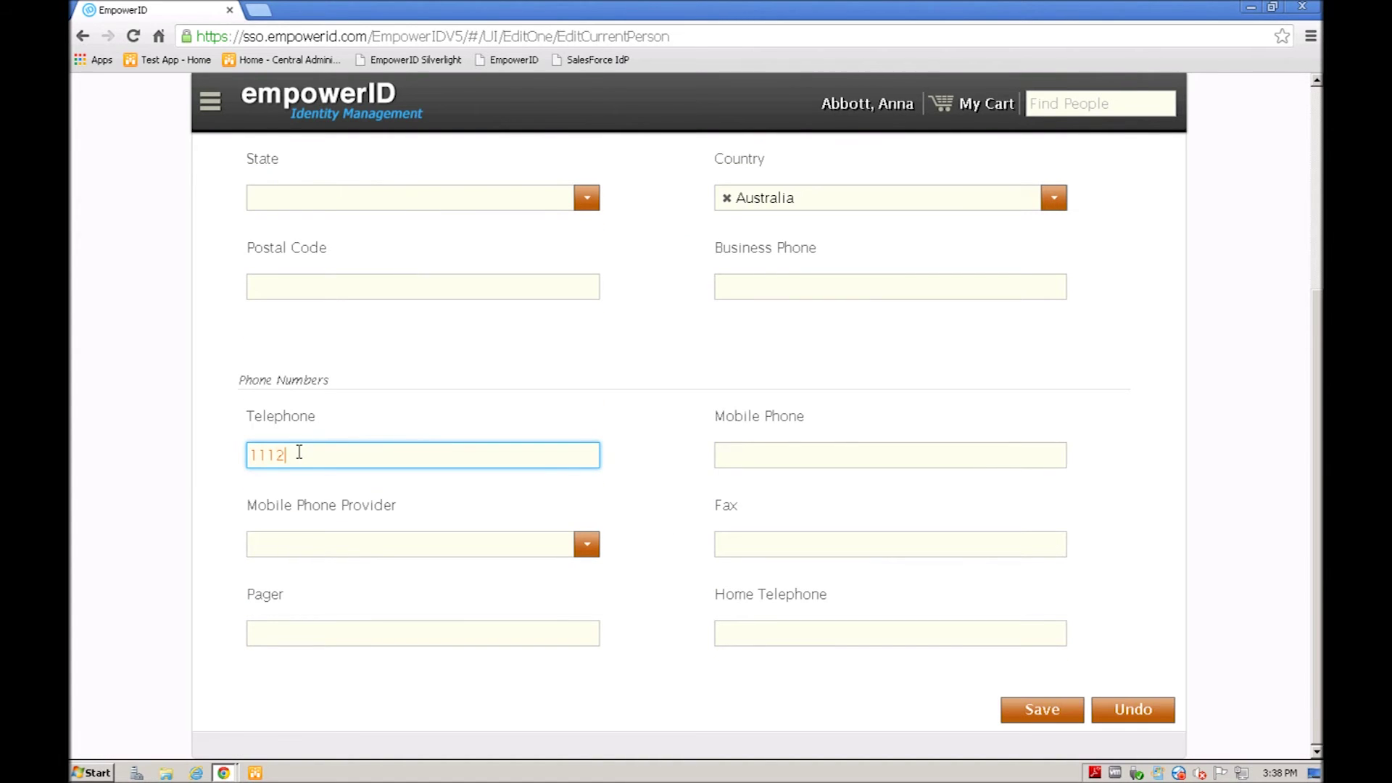
{"action": "left_click", "coordinate": [754, 453]}
{"action": "type", "text": "4445556666"}
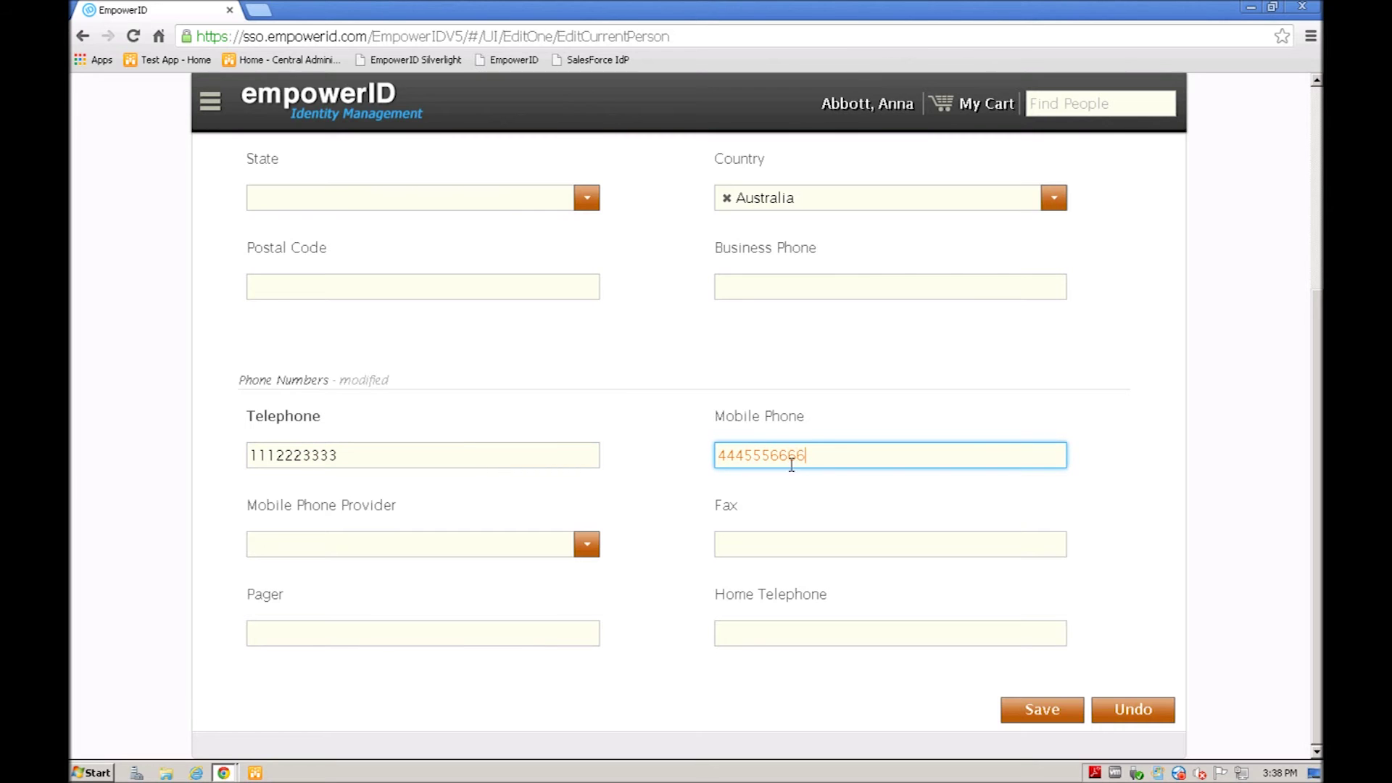
{"action": "left_click", "coordinate": [587, 546]}
{"action": "left_click", "coordinate": [274, 581]}
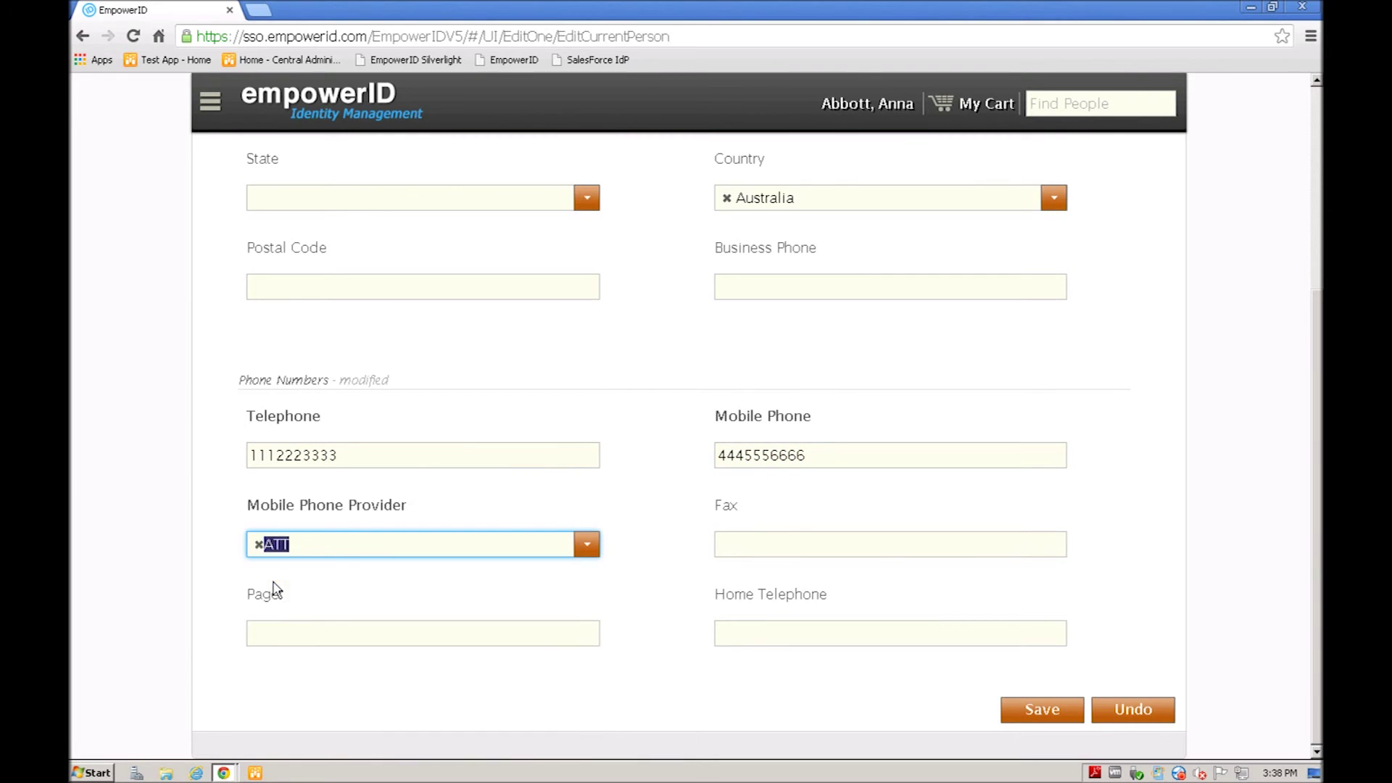
{"action": "left_click", "coordinate": [1035, 713]}
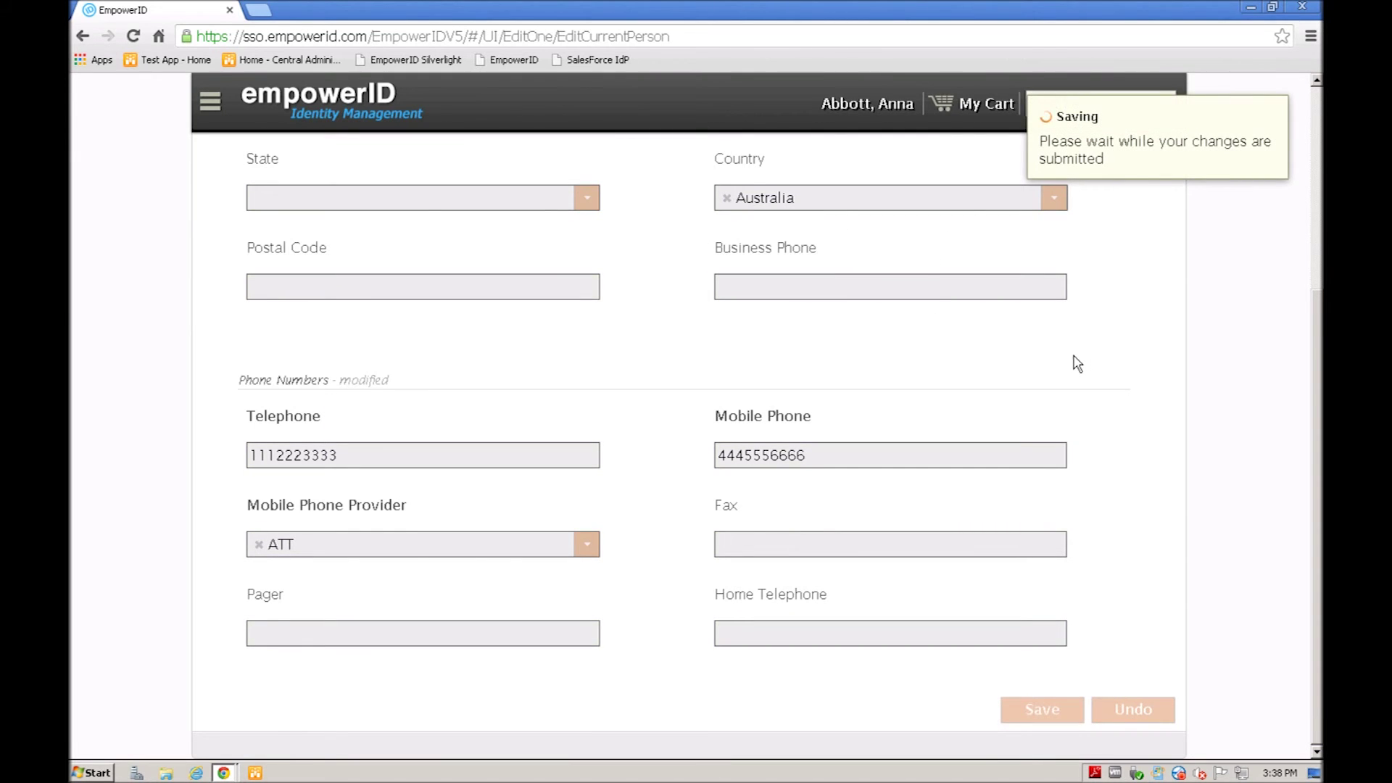
Step: Dismiss the saved-changes notice and return to the portal home page
{"action": "mouse_move", "coordinate": [1102, 135]}
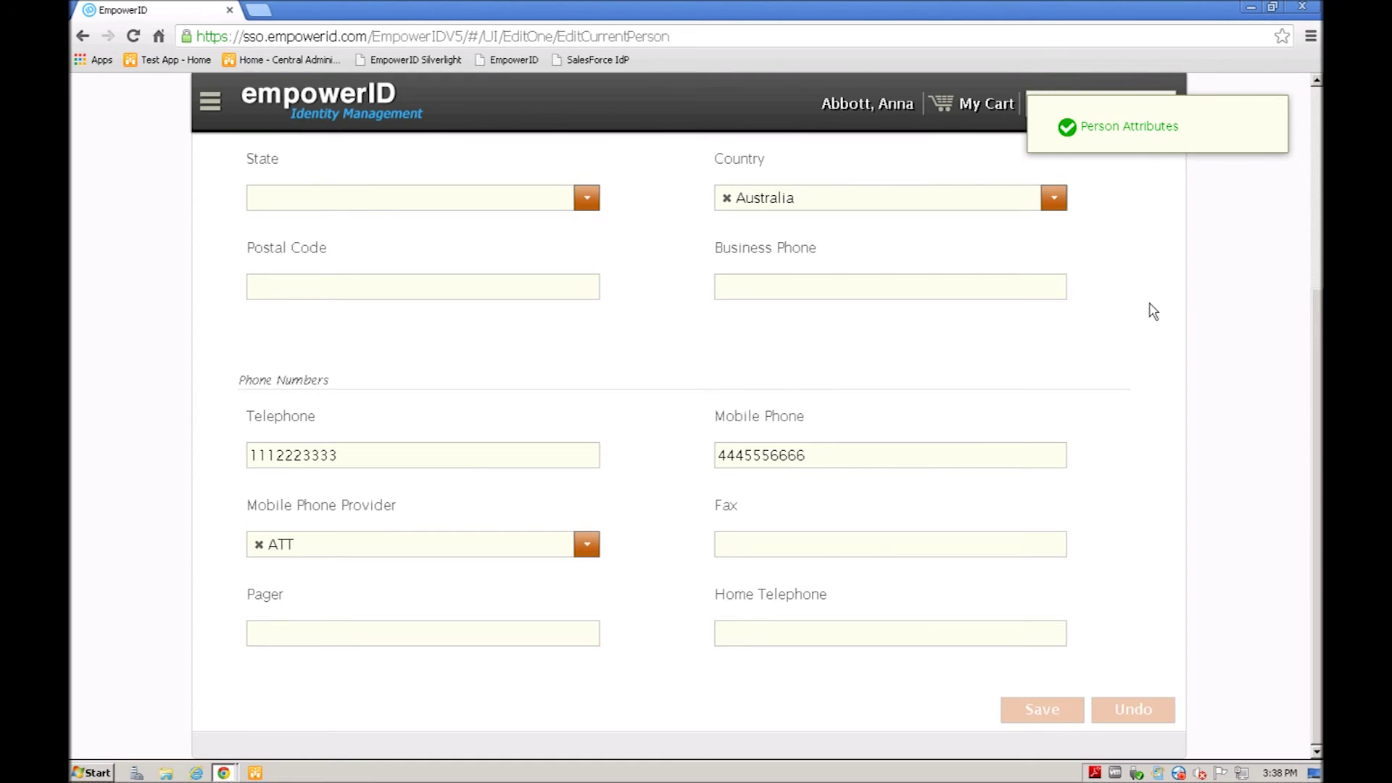
{"action": "mouse_move", "coordinate": [1256, 121]}
{"action": "left_click", "coordinate": [1270, 121]}
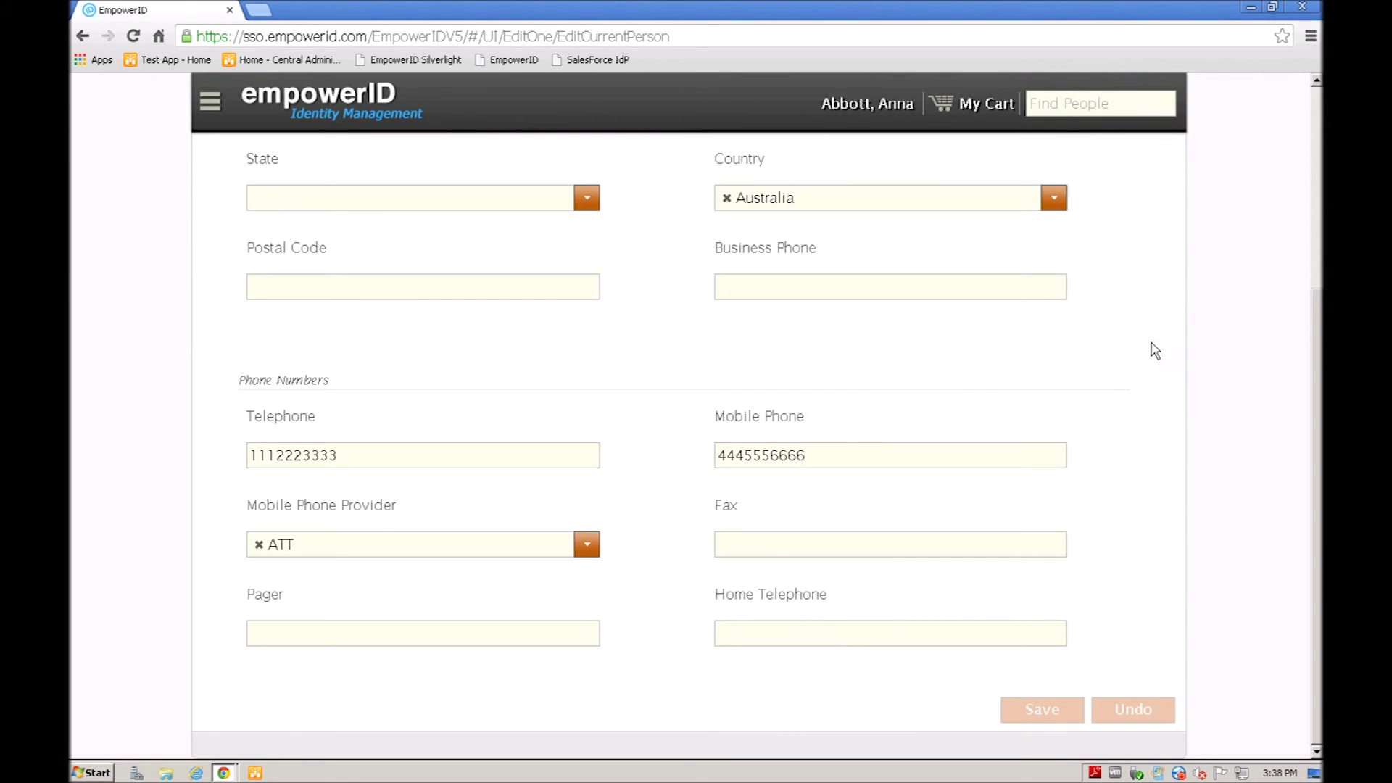
{"action": "scroll", "coordinate": [1035, 383], "scroll_direction": "up", "scroll_amount": 1}
{"action": "left_click", "coordinate": [1036, 379]}
{"action": "scroll", "coordinate": [1037, 379], "scroll_direction": "up", "scroll_amount": 3}
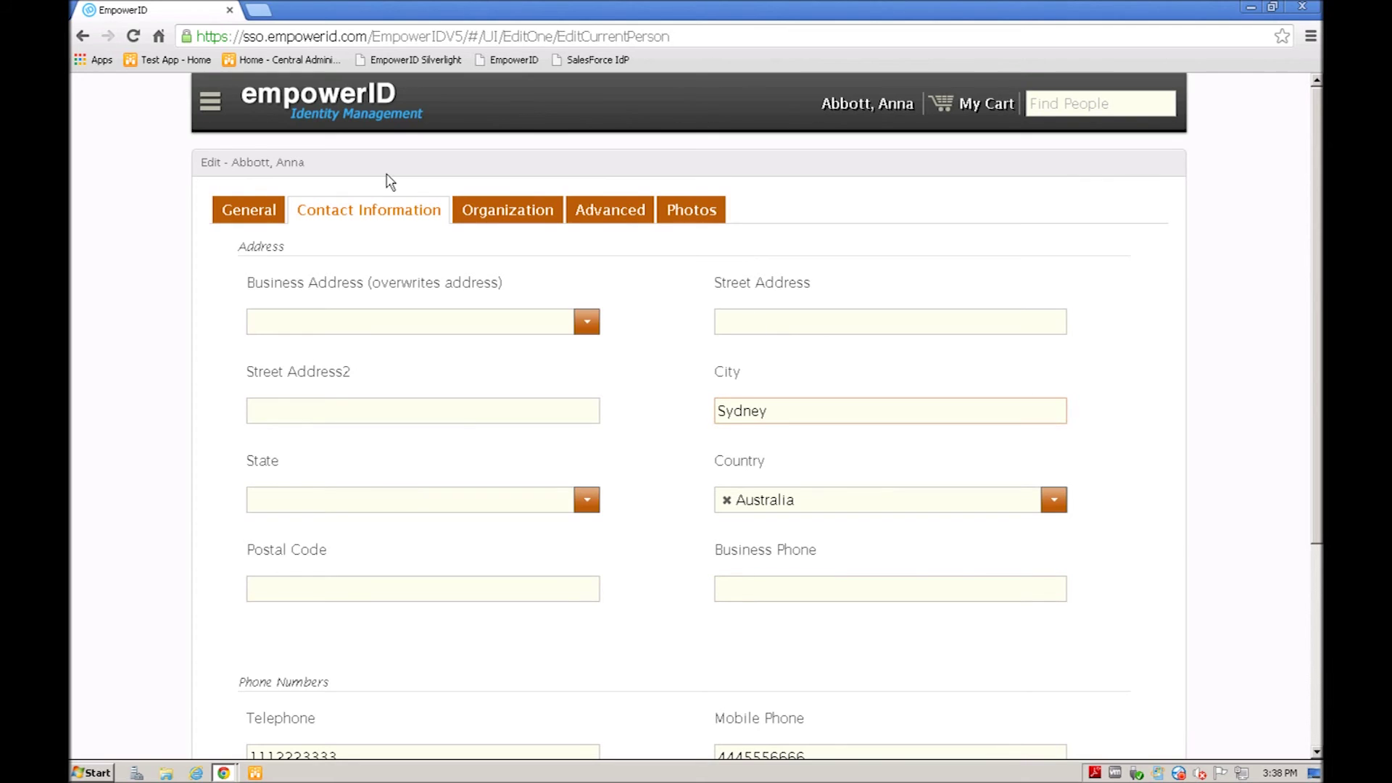
{"action": "left_click", "coordinate": [335, 109]}
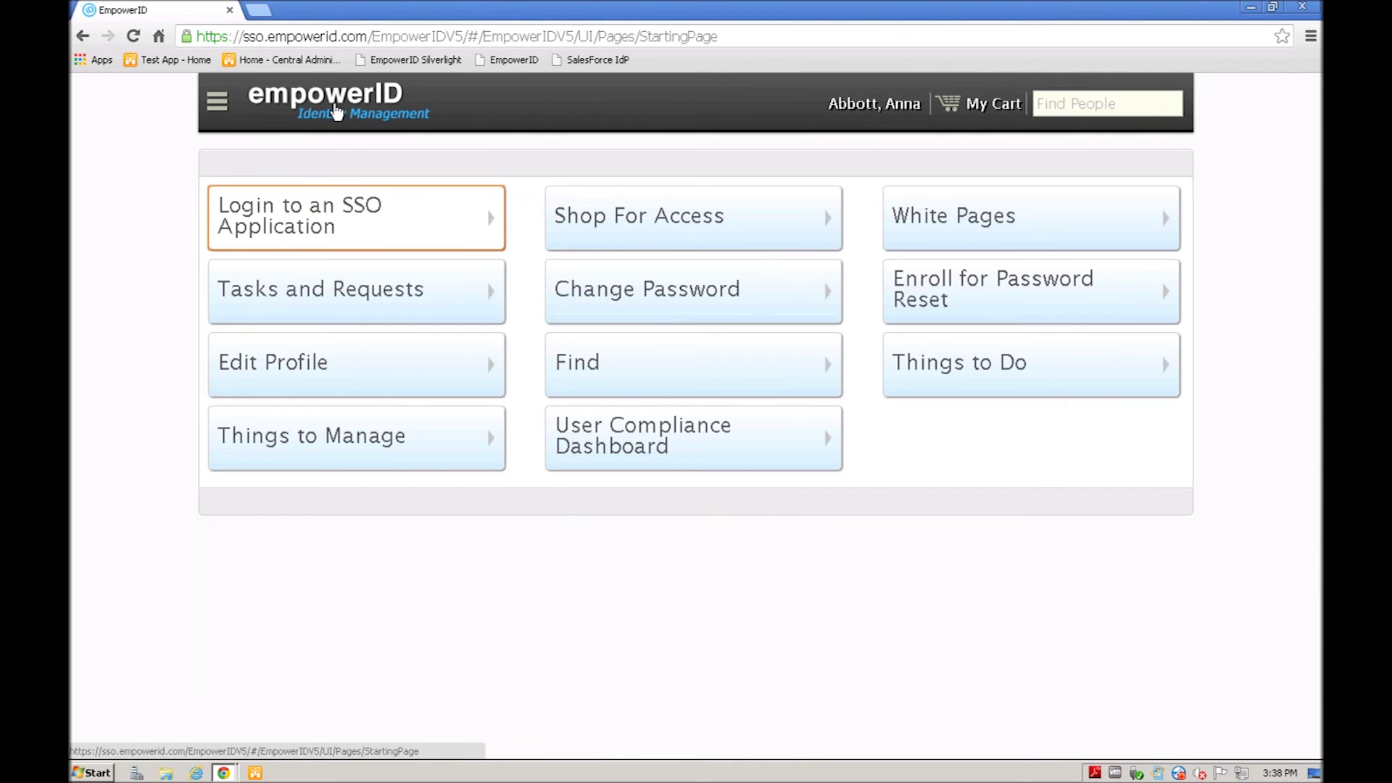